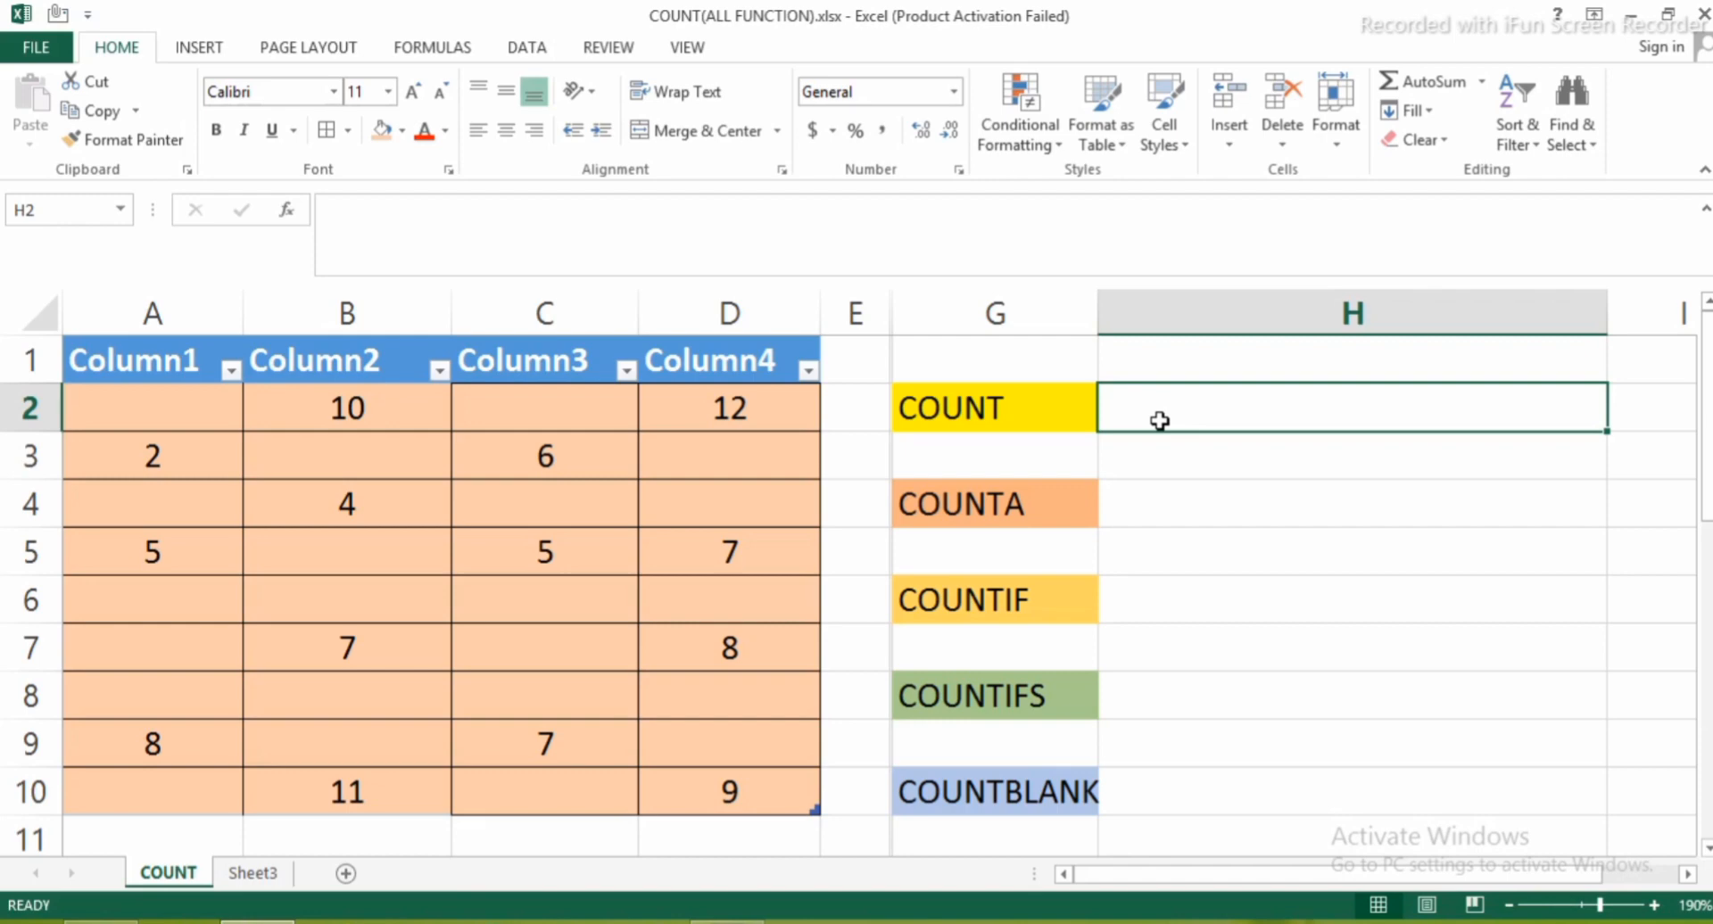
Narrow column G slightly
left_click_drag(1094, 306, 1068, 328)
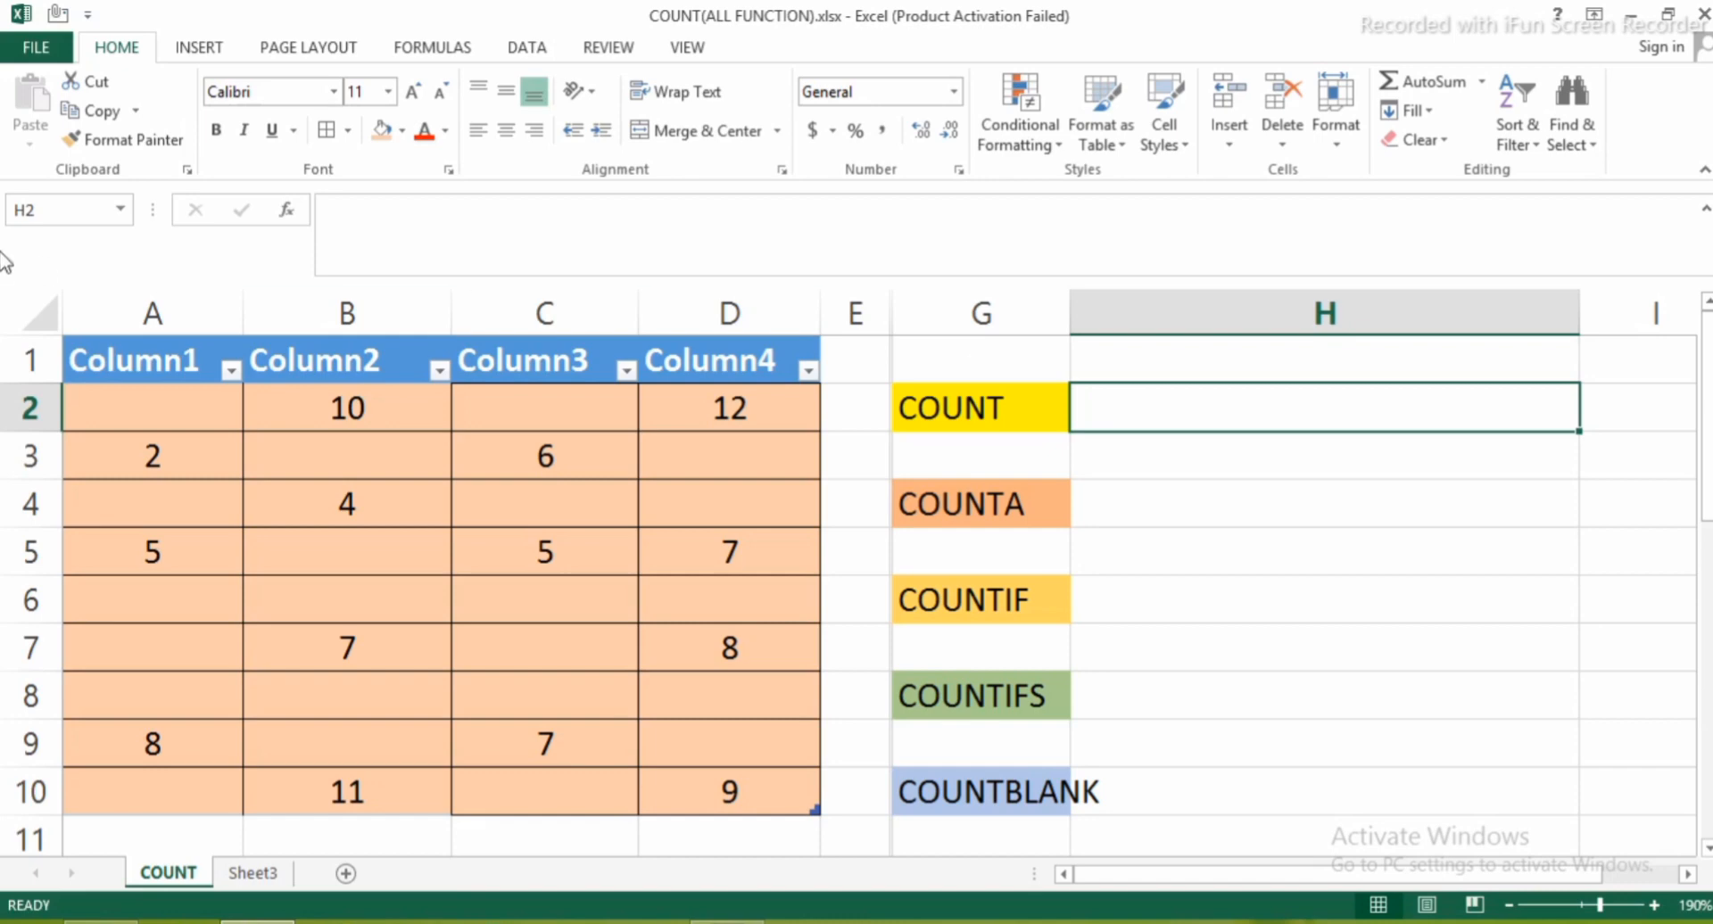
Step through the cells of the four-column table to review its filled and blank entries
left_click(161, 401)
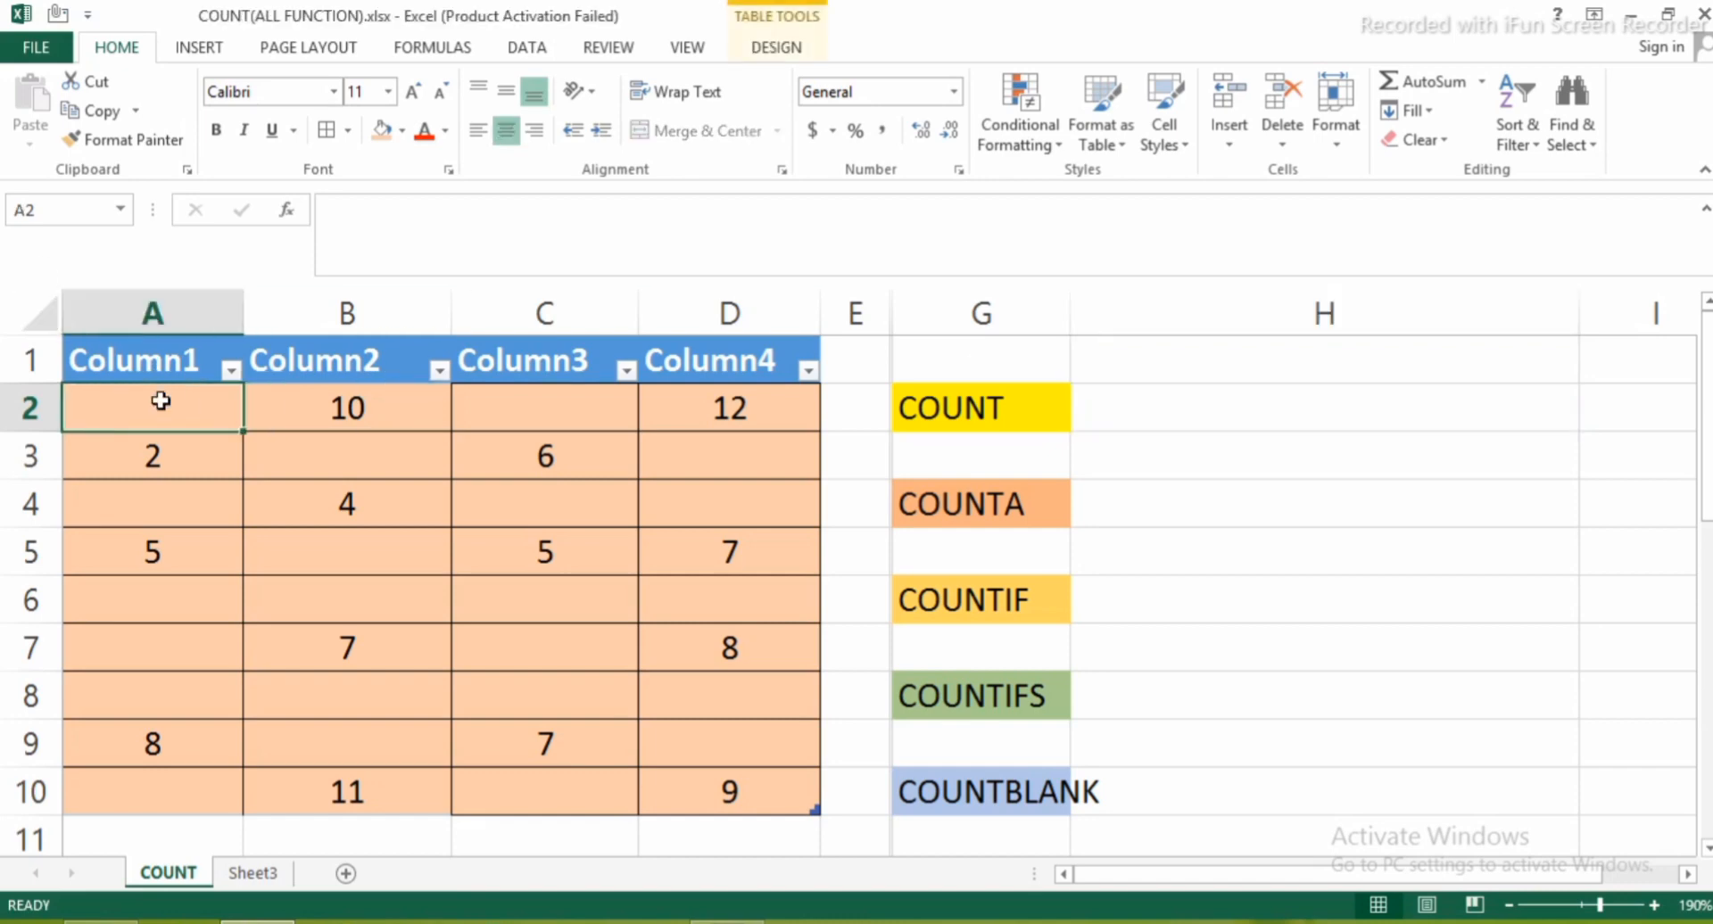
key("Right")
key("Right")
key("Right")
key("Down")
key("Down")
key("Down")
key("Down")
key("Down")
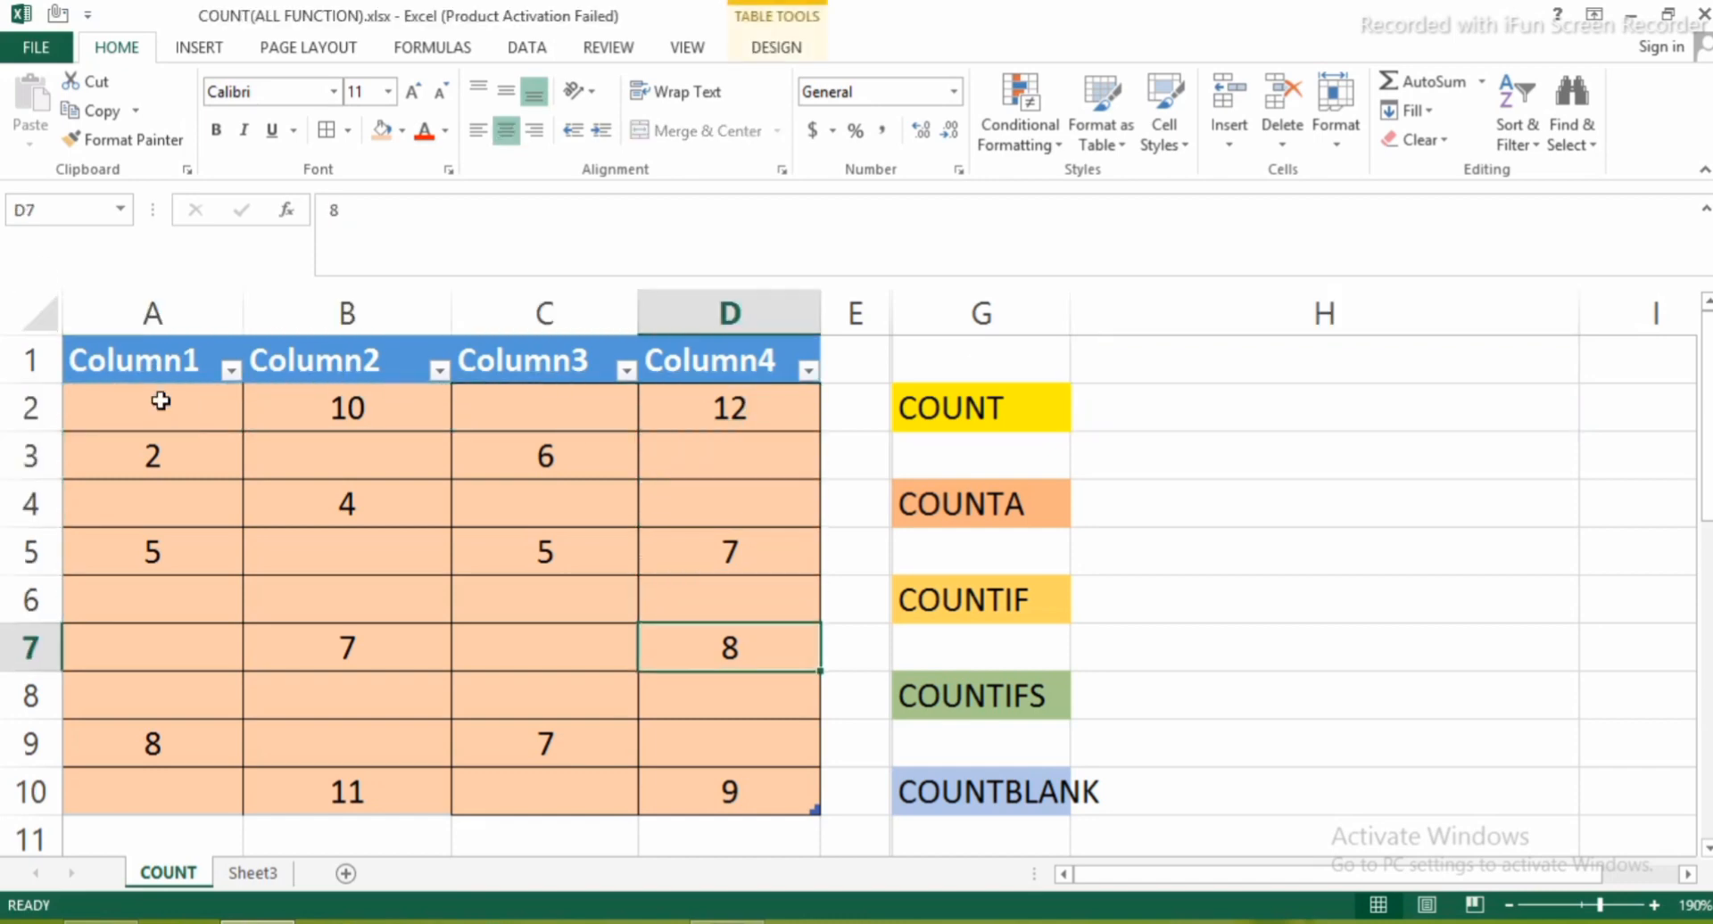
key("Down")
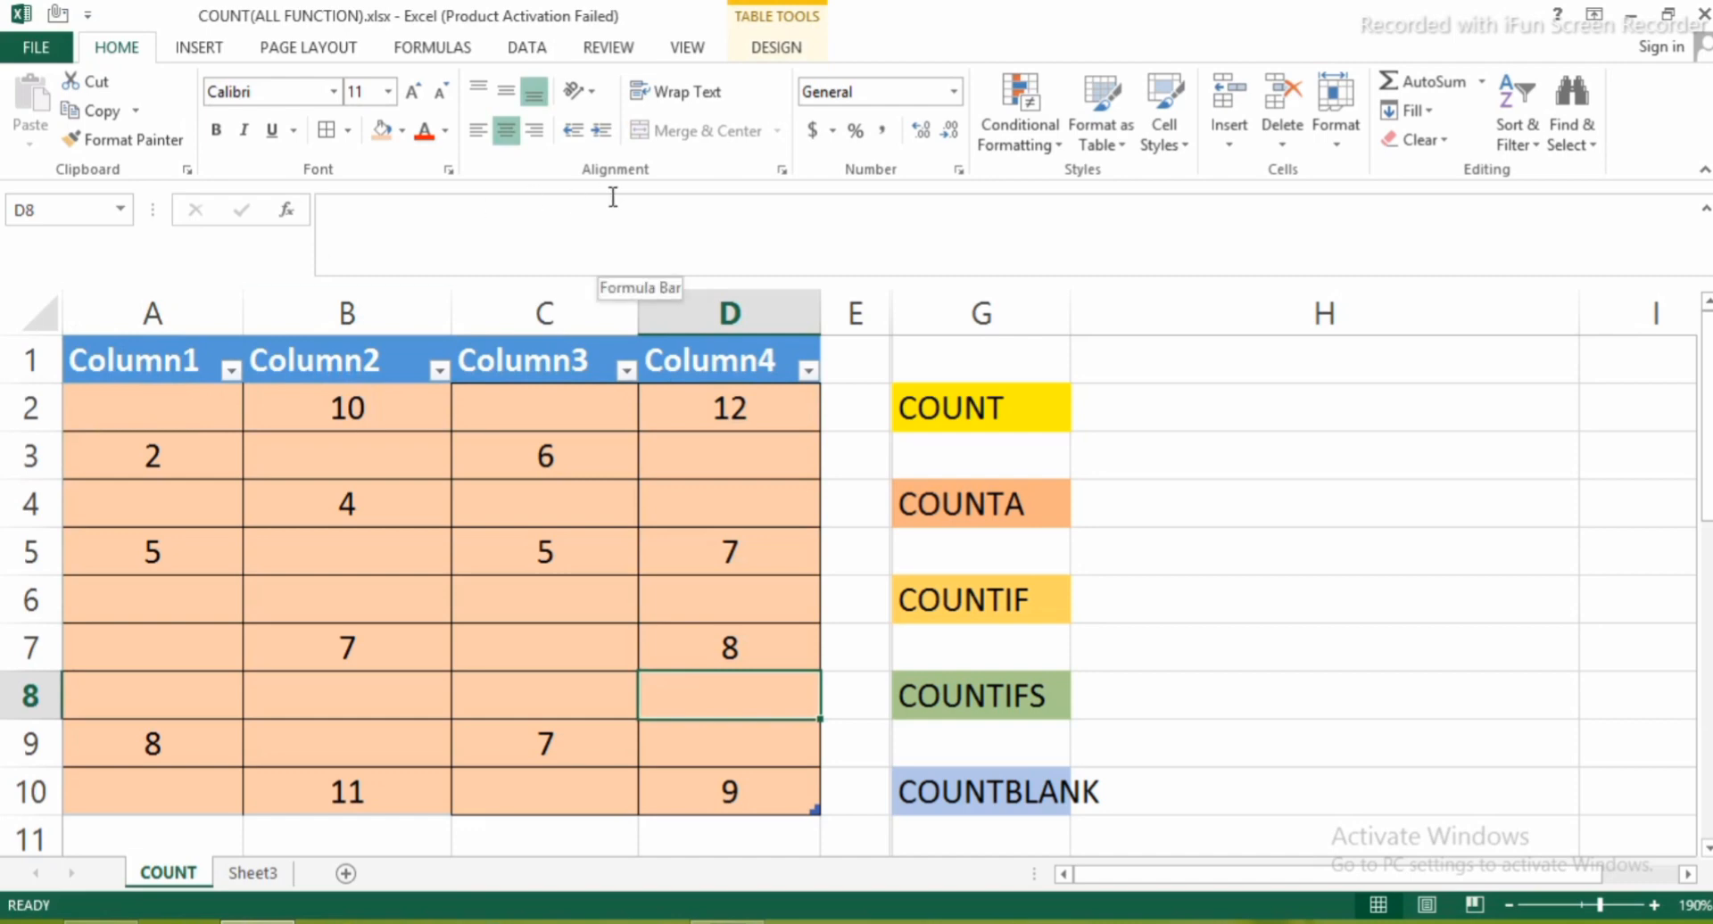
Enter =COUNT(Table2) in H2 beside the COUNT label, using the table data in A2:D10 as the range
left_click(1186, 419)
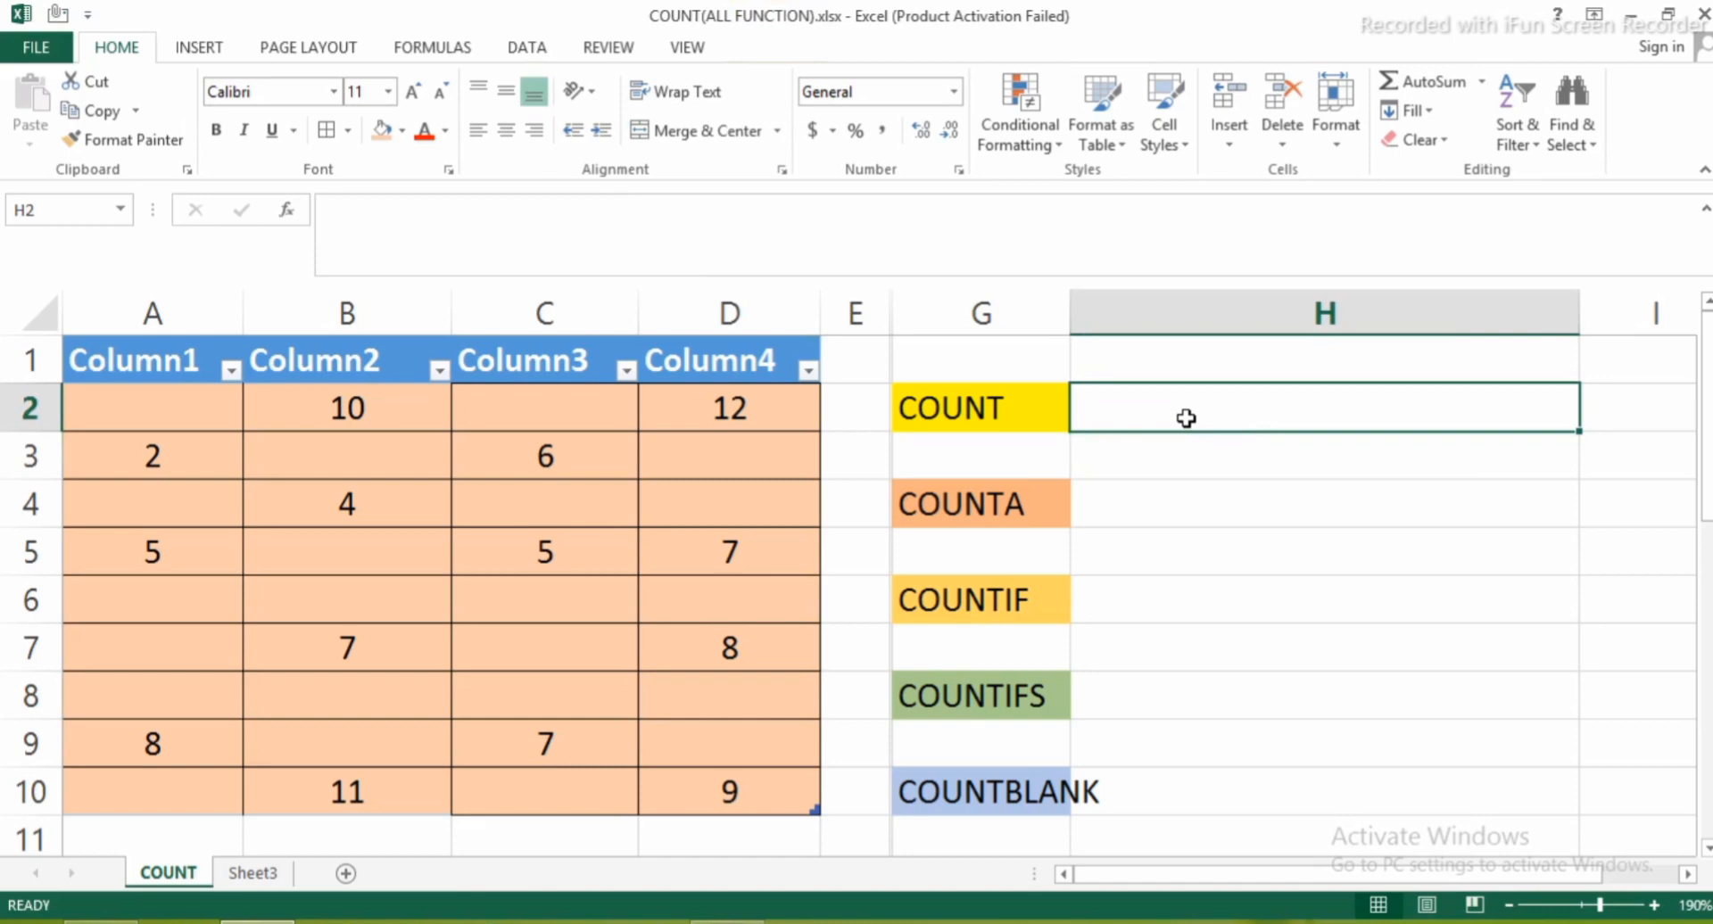
type("=")
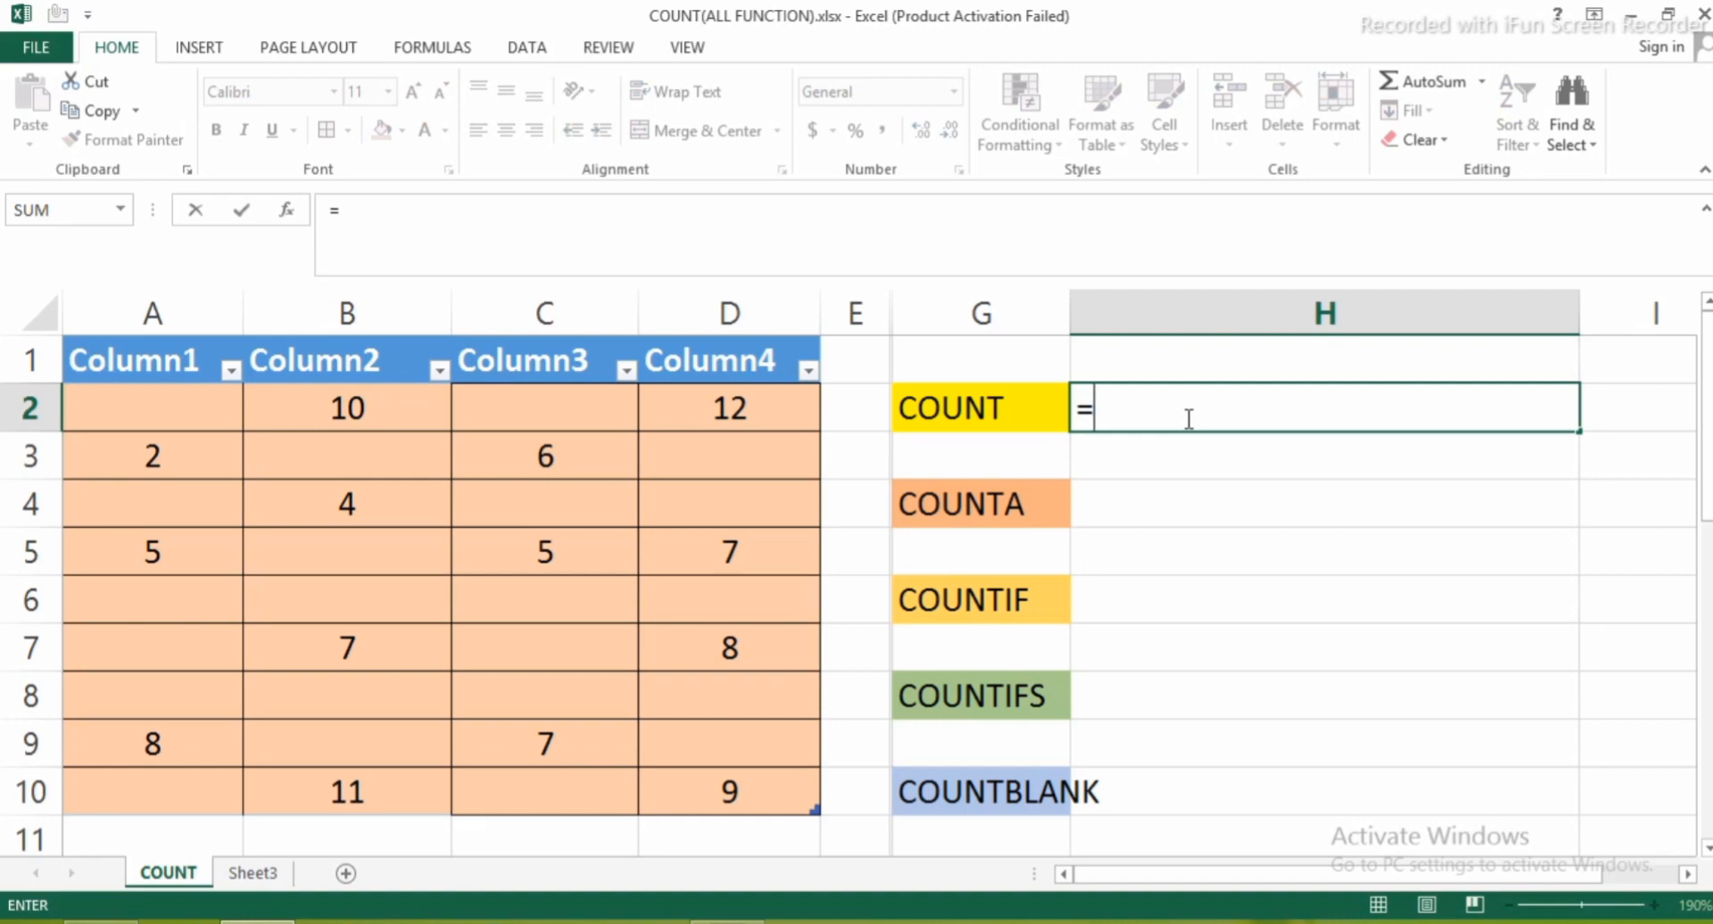
type("COUNT")
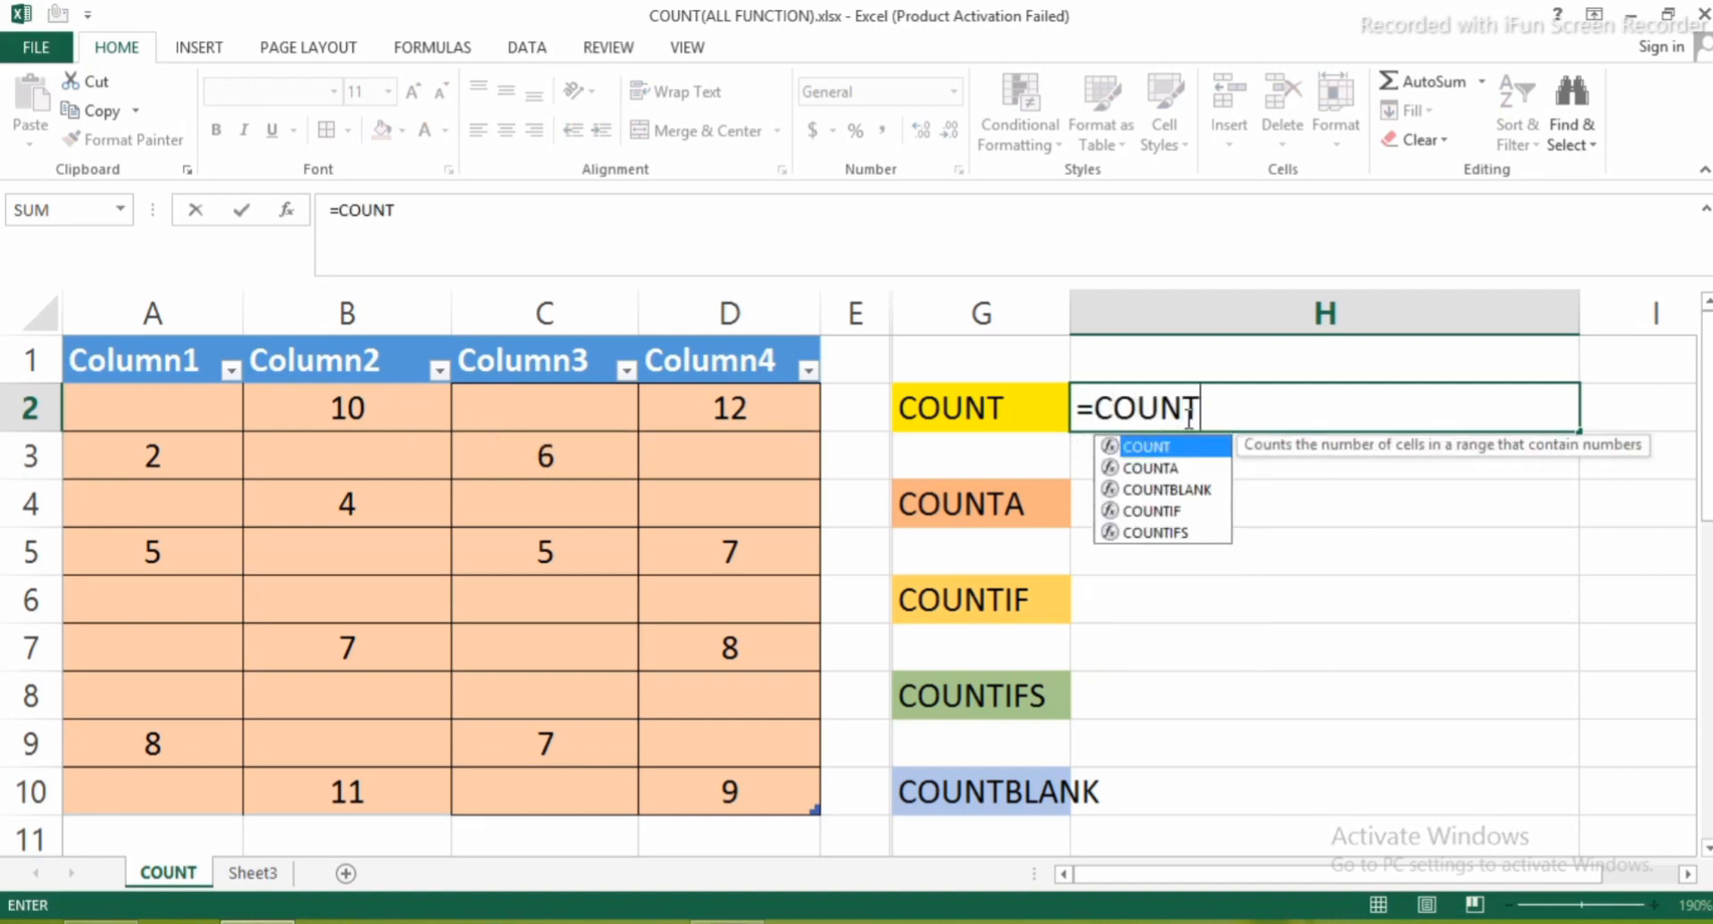
type("(")
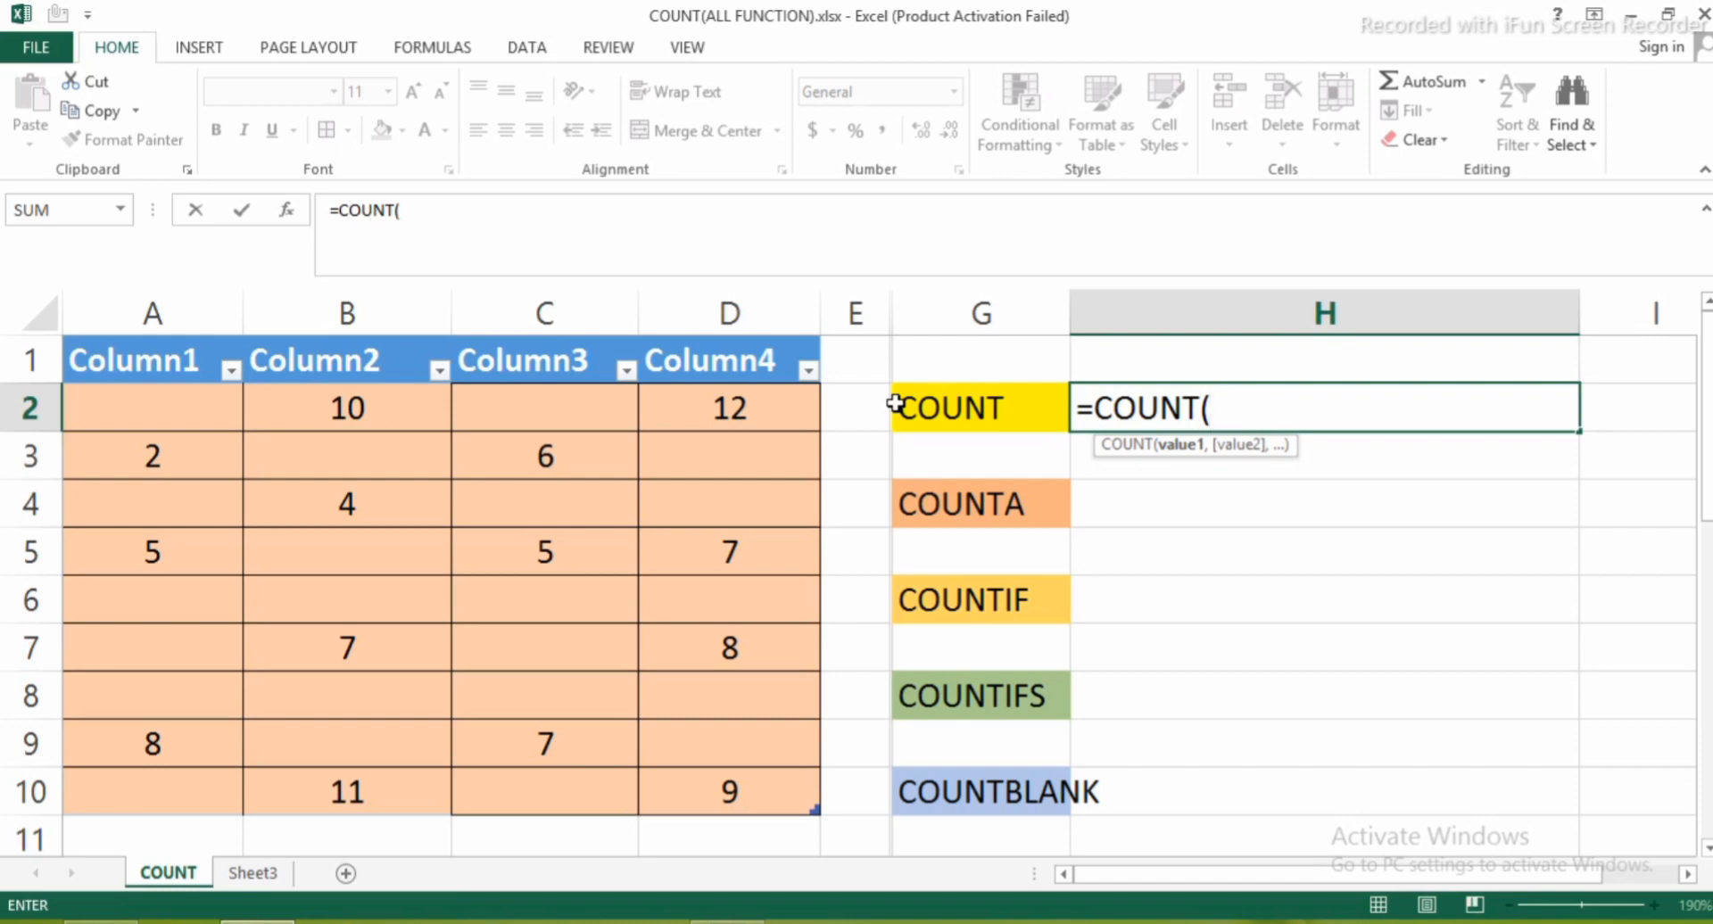
left_click(146, 407)
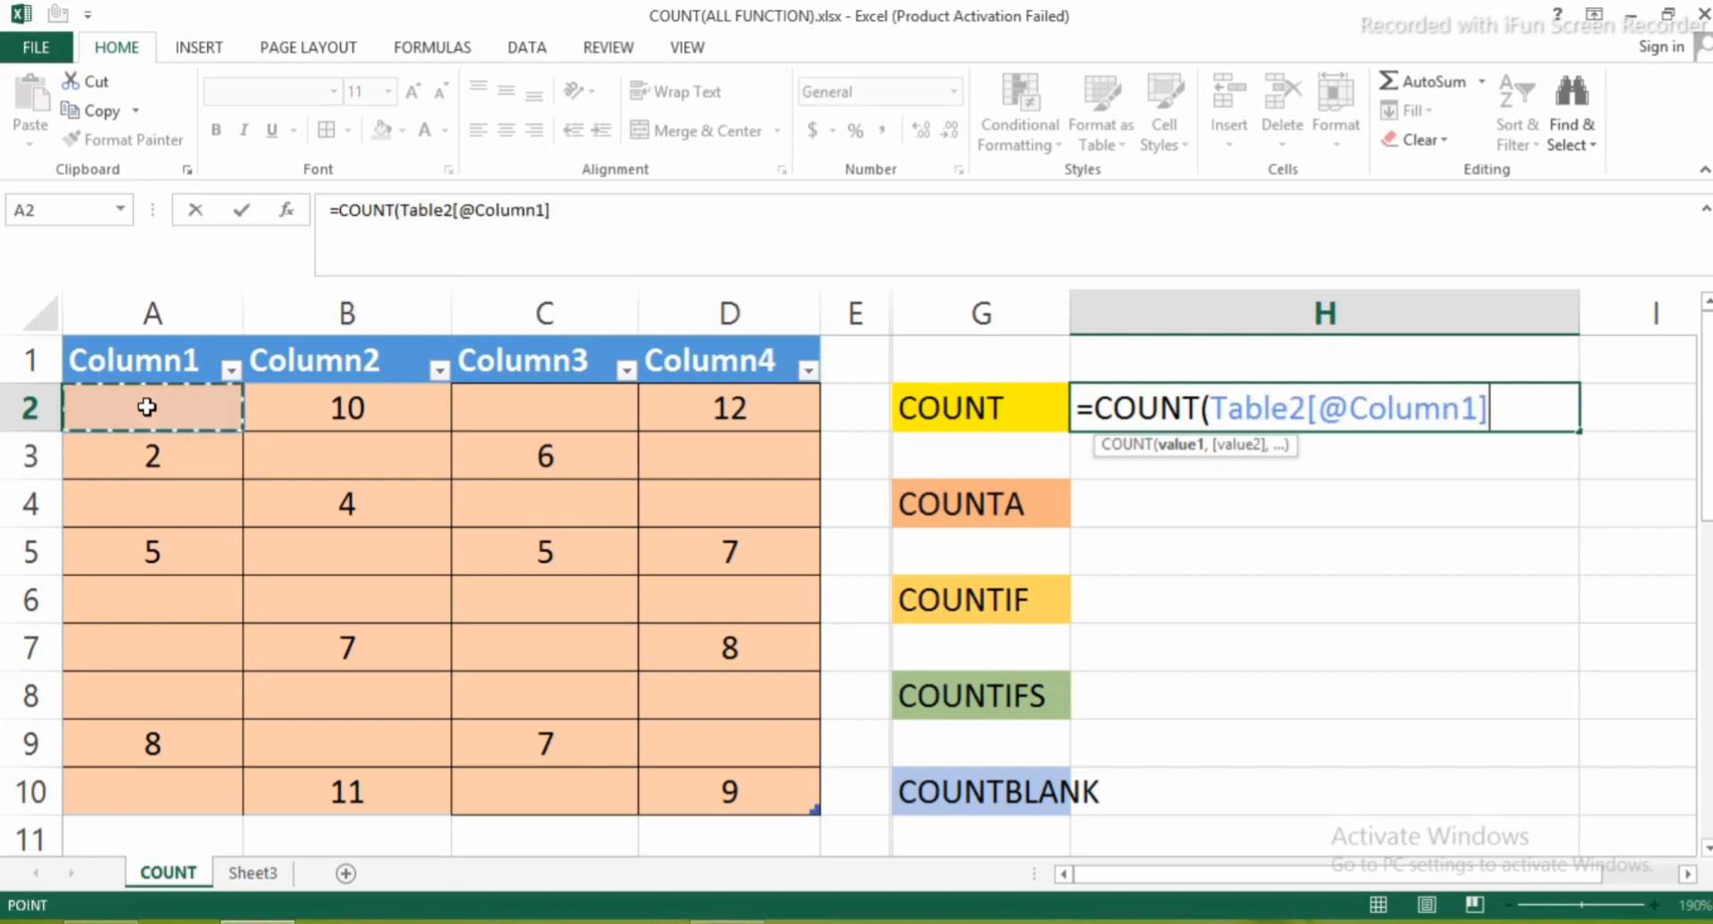
key("shift+Right")
key("shift+Right")
key("shift+Right")
key("shift+Down")
key("shift+Down")
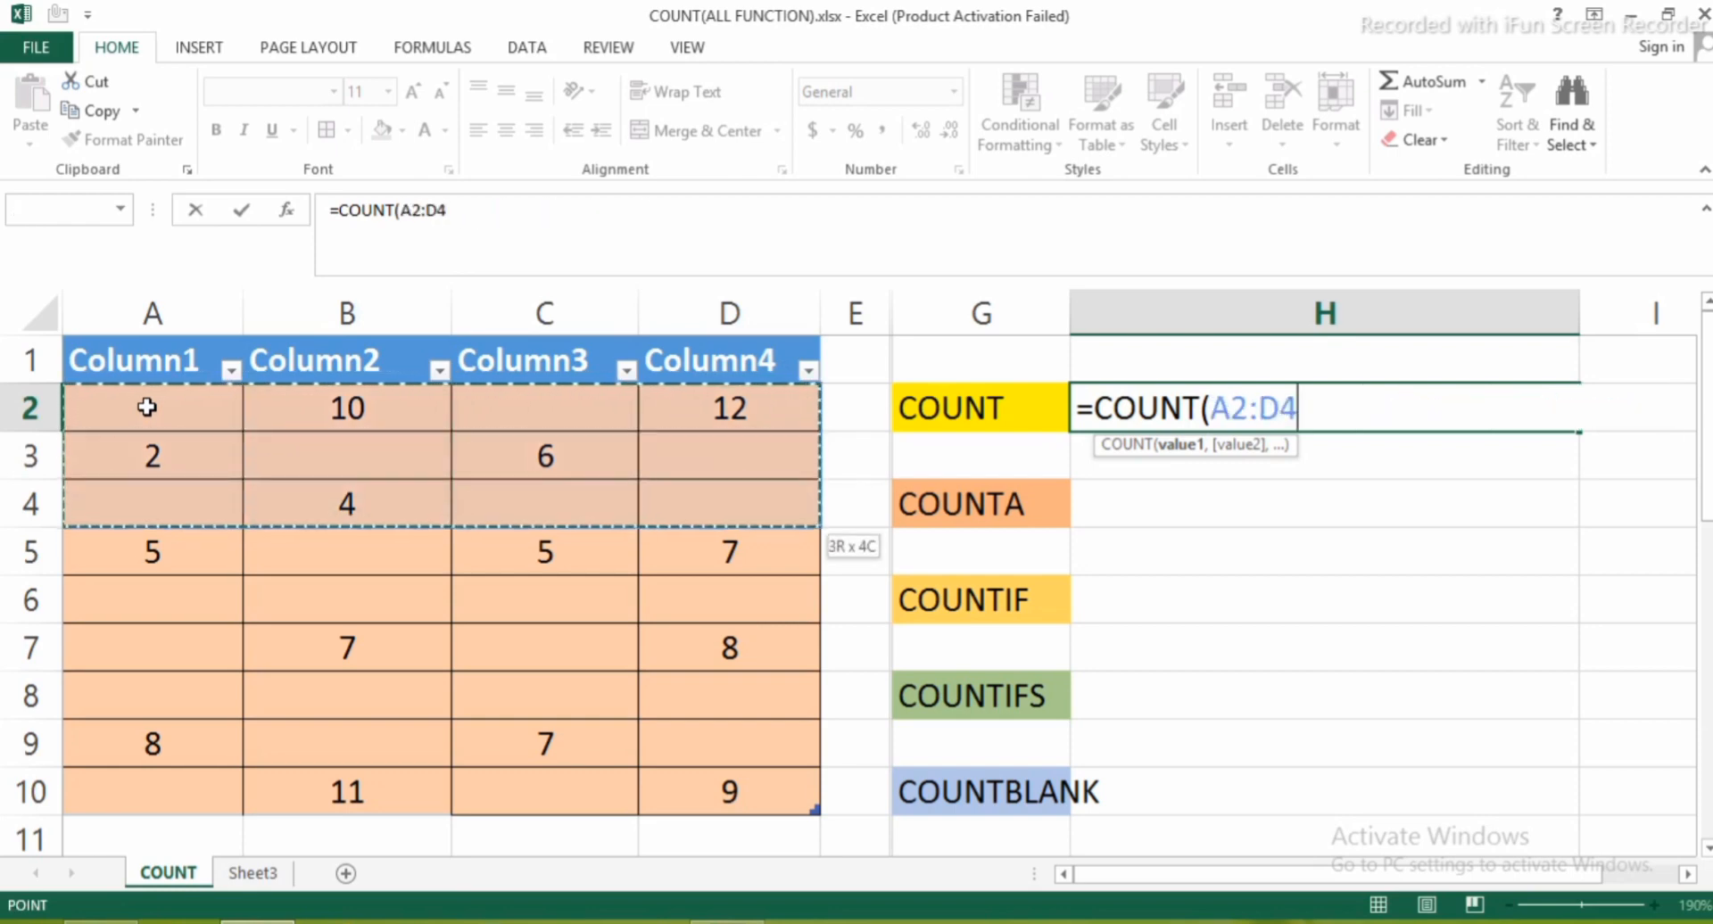
key("shift+Down")
key("shift+Down")
key("shift+Down")
key("shift+Down")
key("shift+Down")
key("shift+Down")
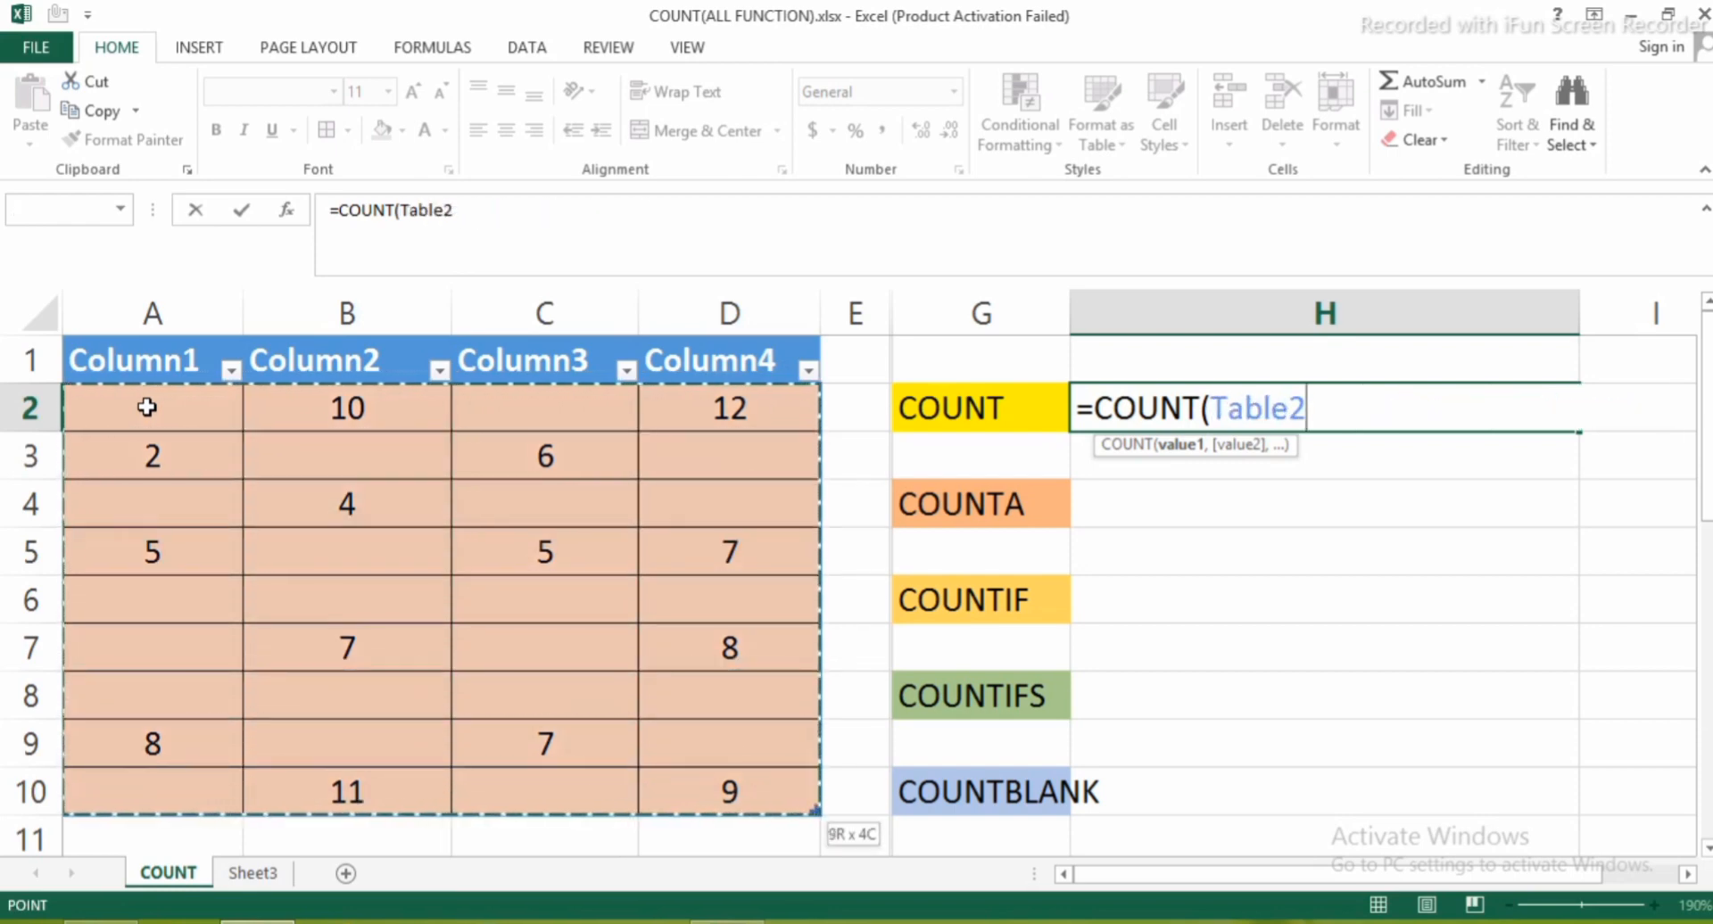
type(")")
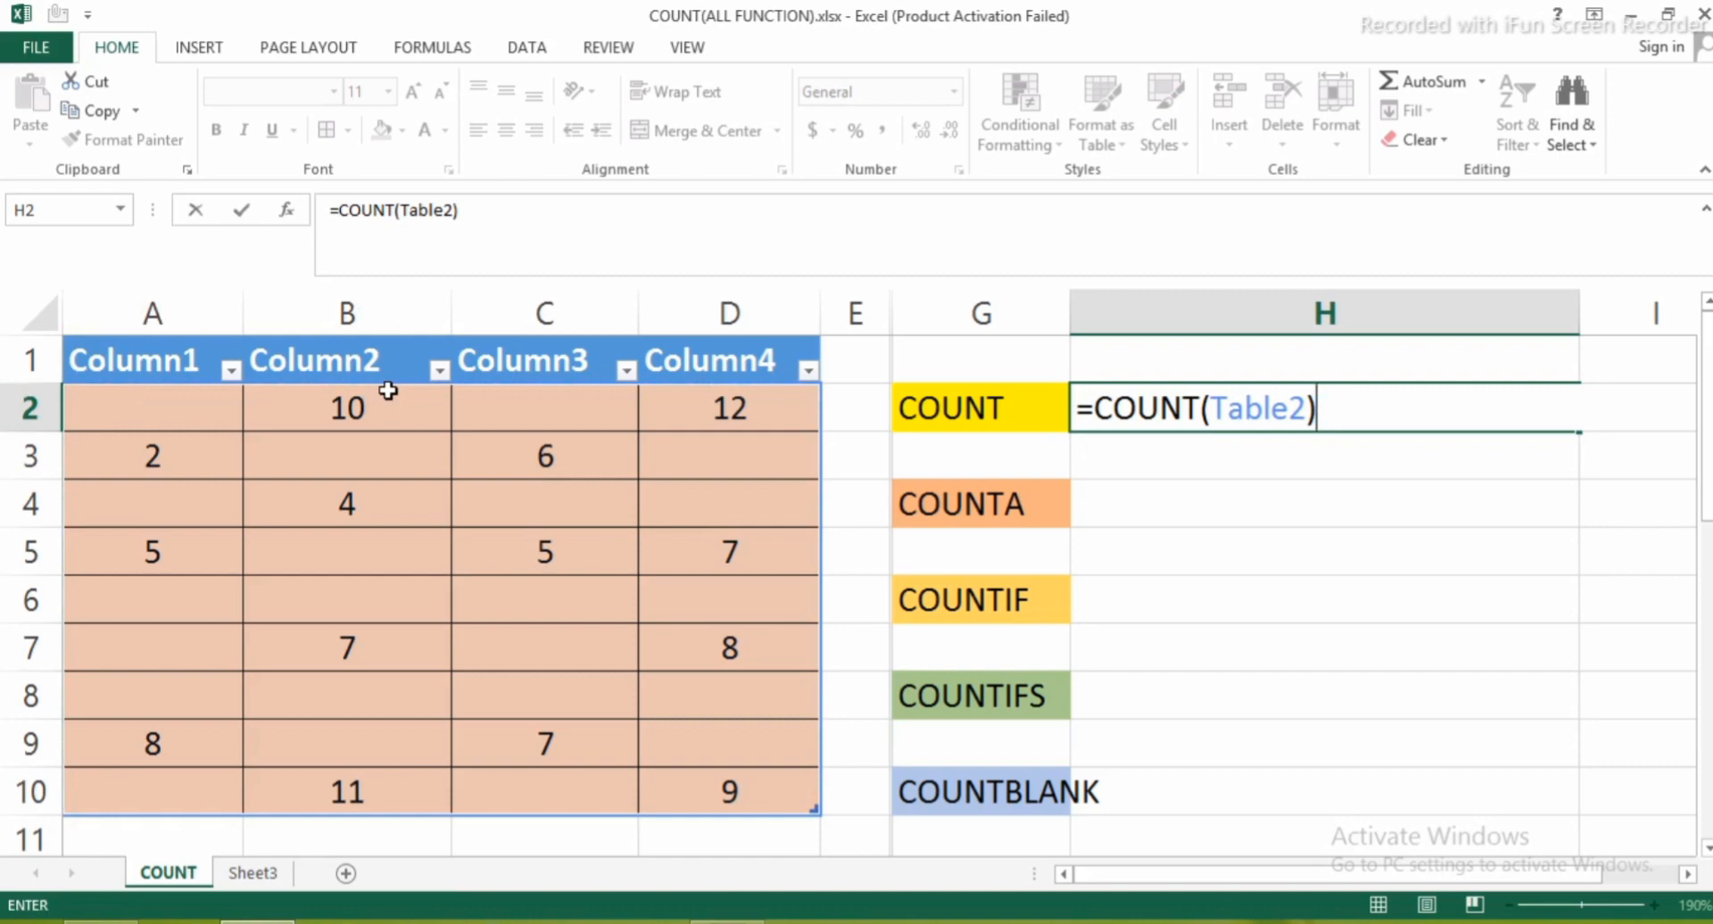
key("Return")
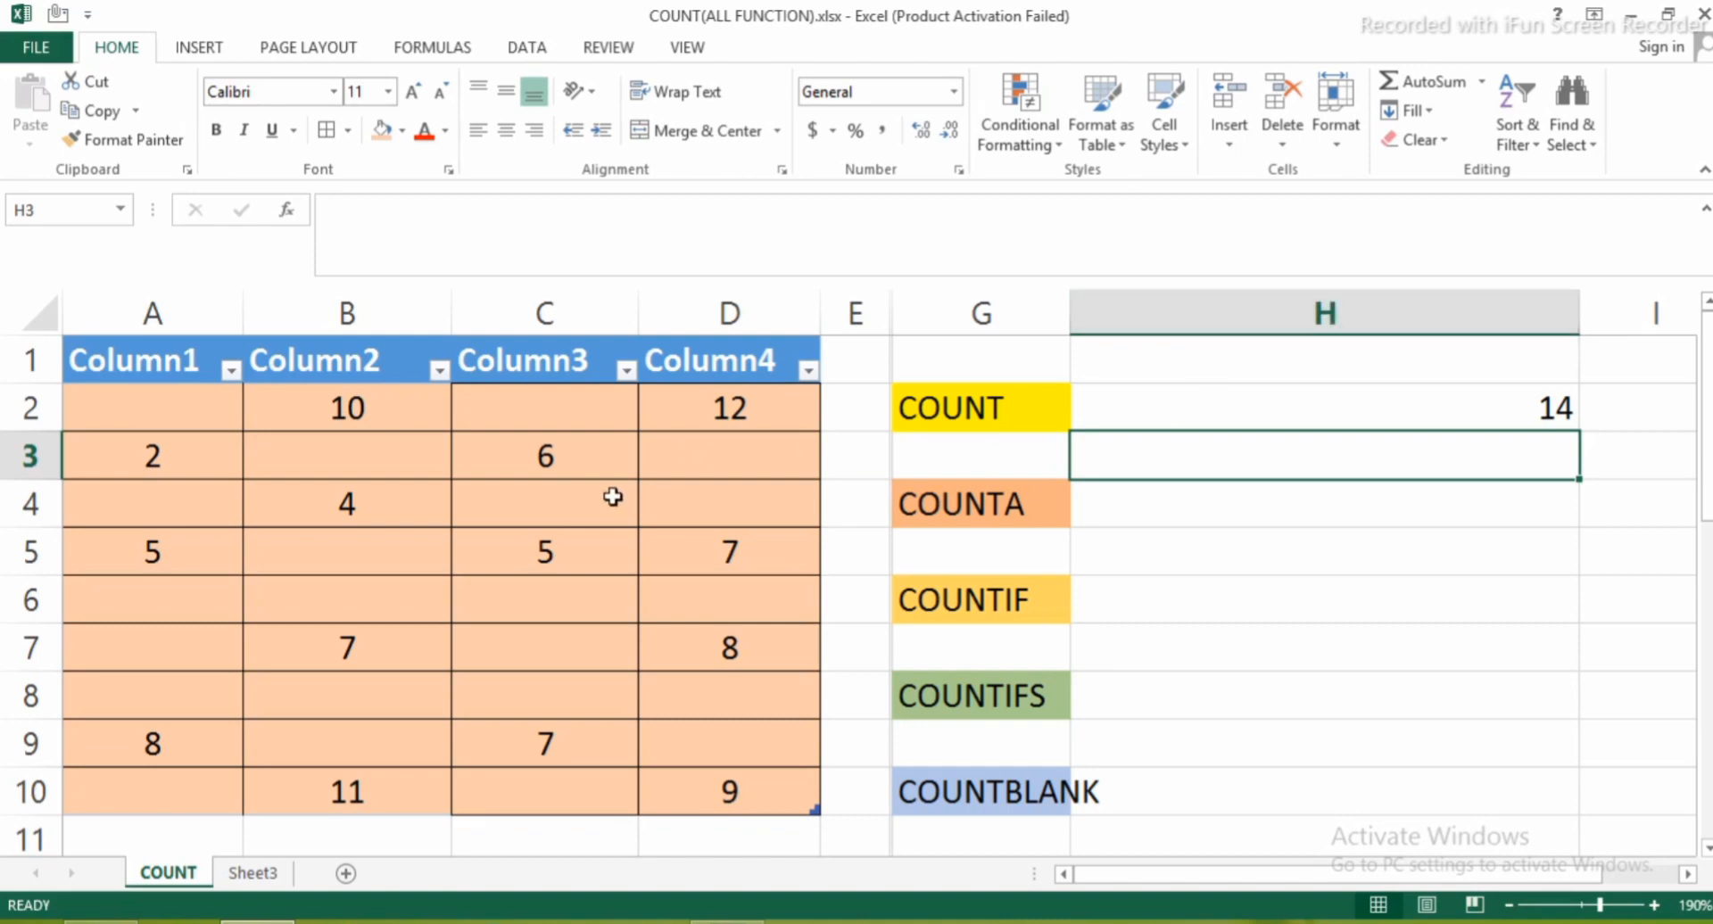
Enter the number 2 in blank cell B6 of the table
left_click(150, 404)
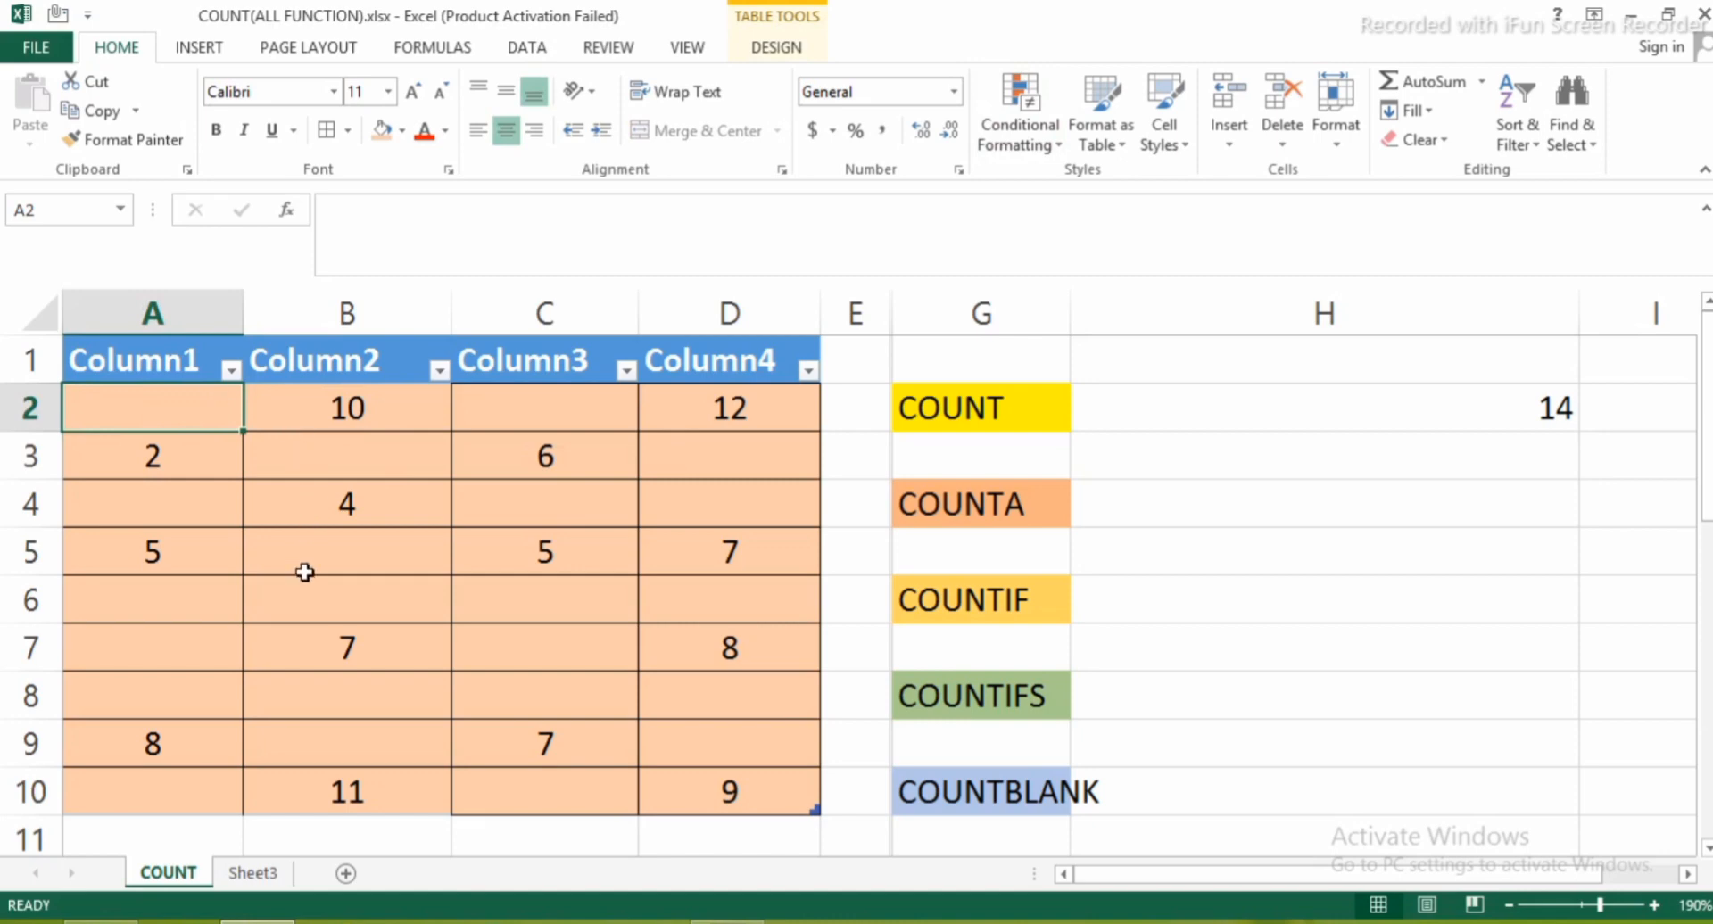
left_click(294, 615)
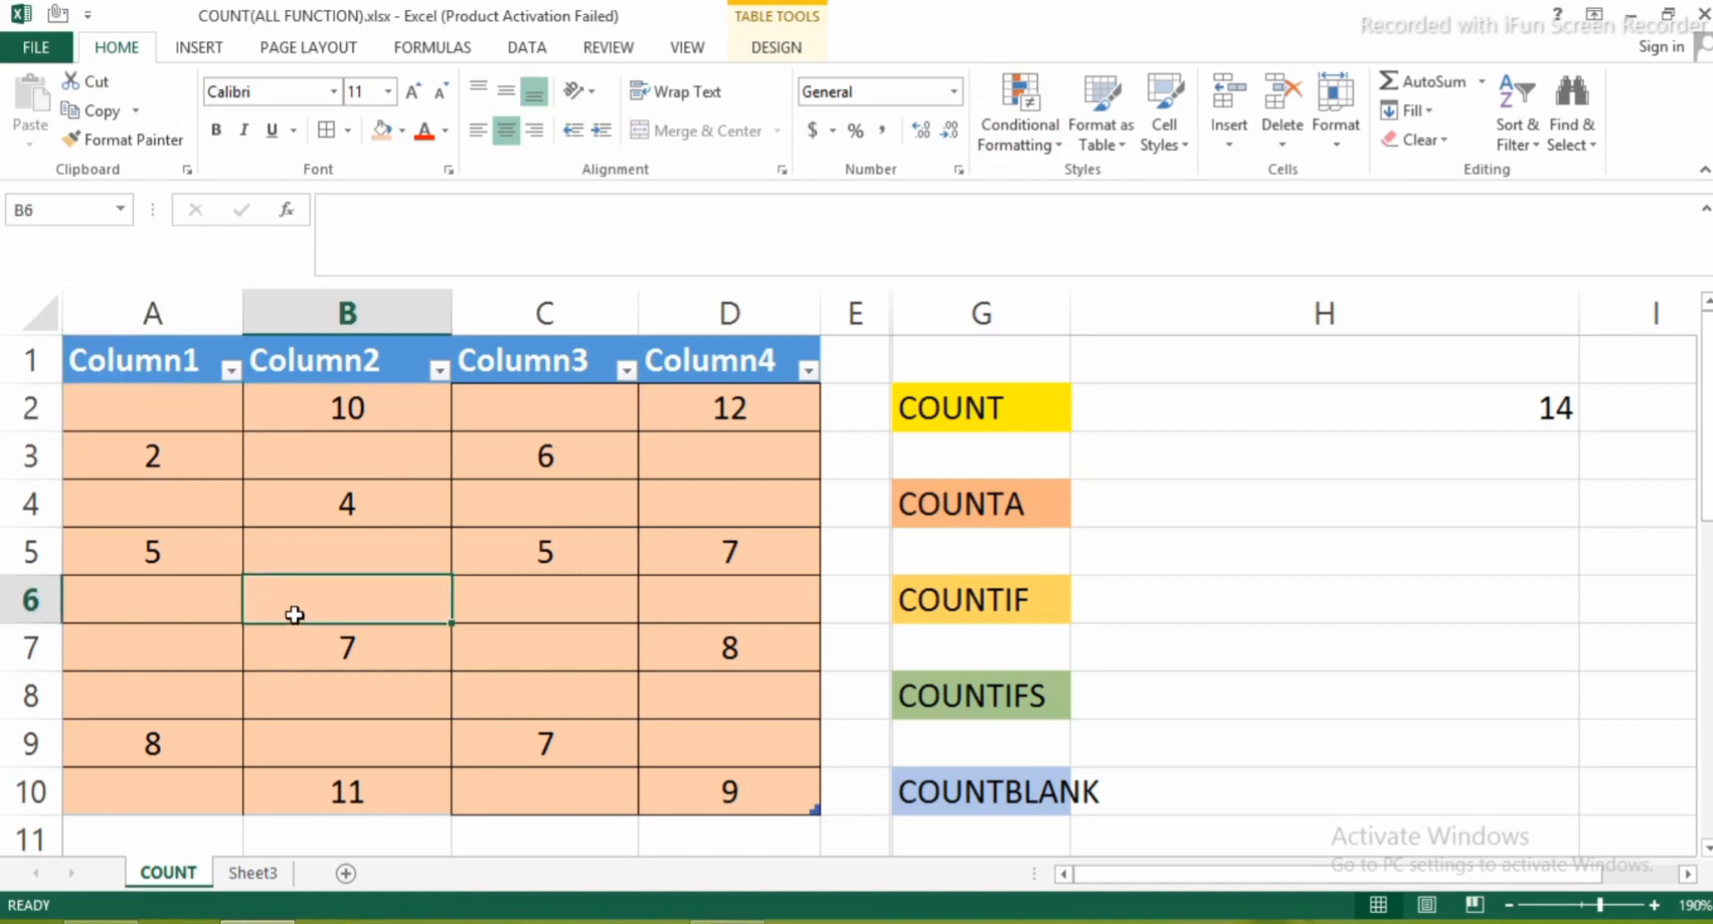
type("2")
left_click(463, 696)
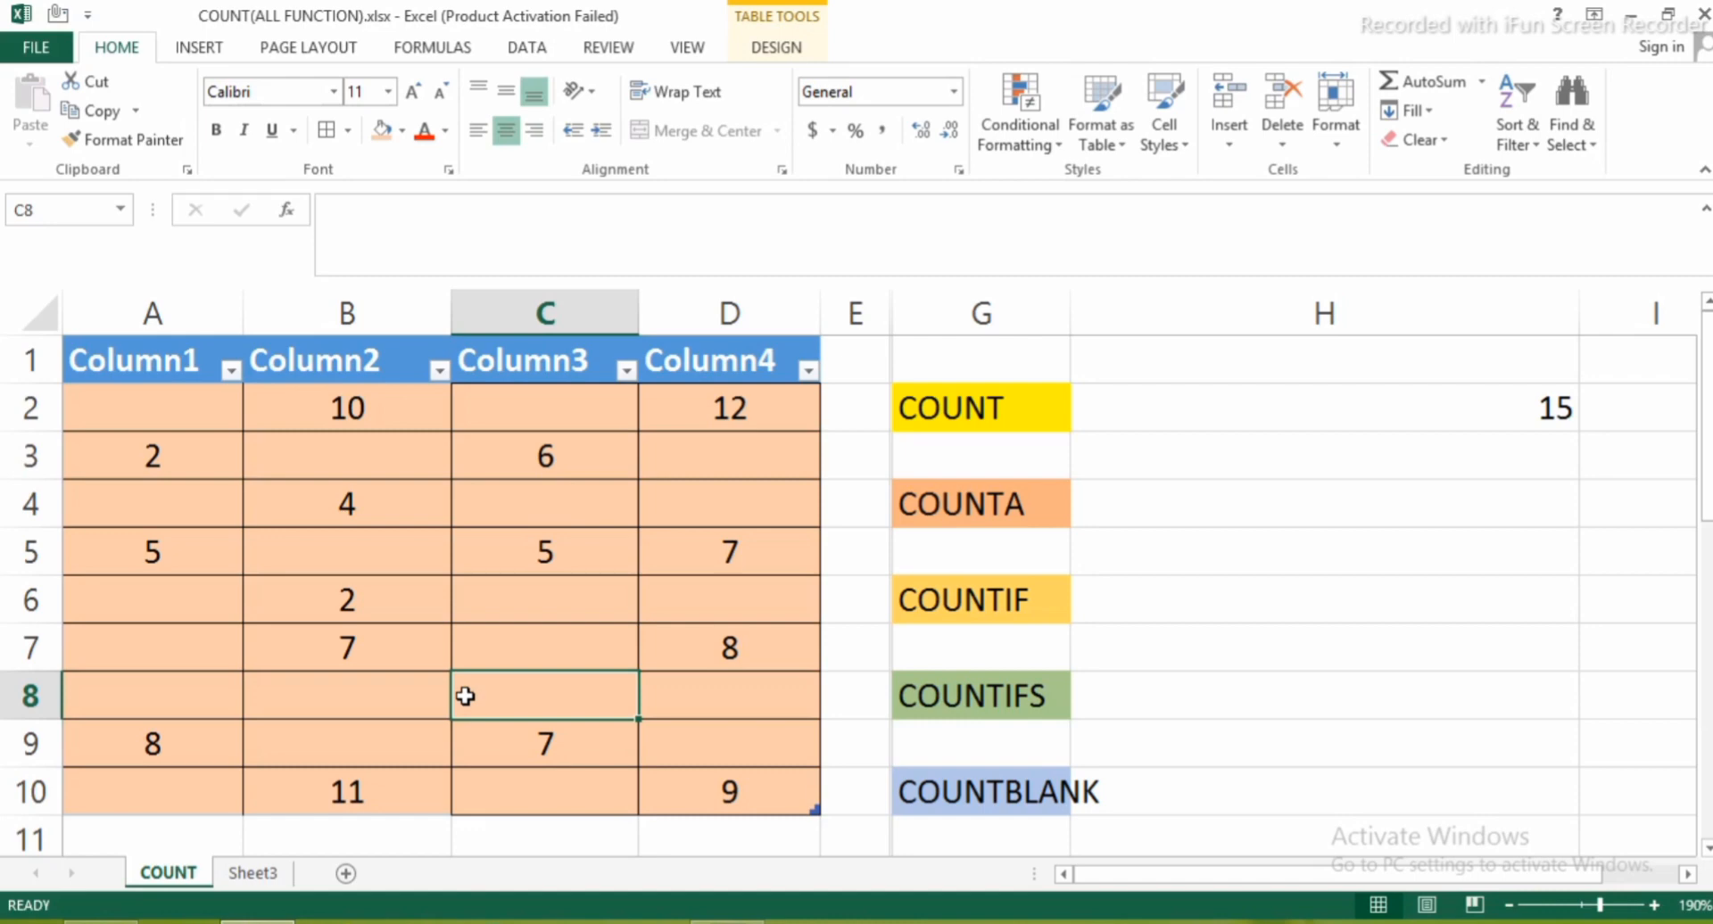
Select cell H4 and widen column G so the COUNTBLANK label fits
left_click(1192, 504)
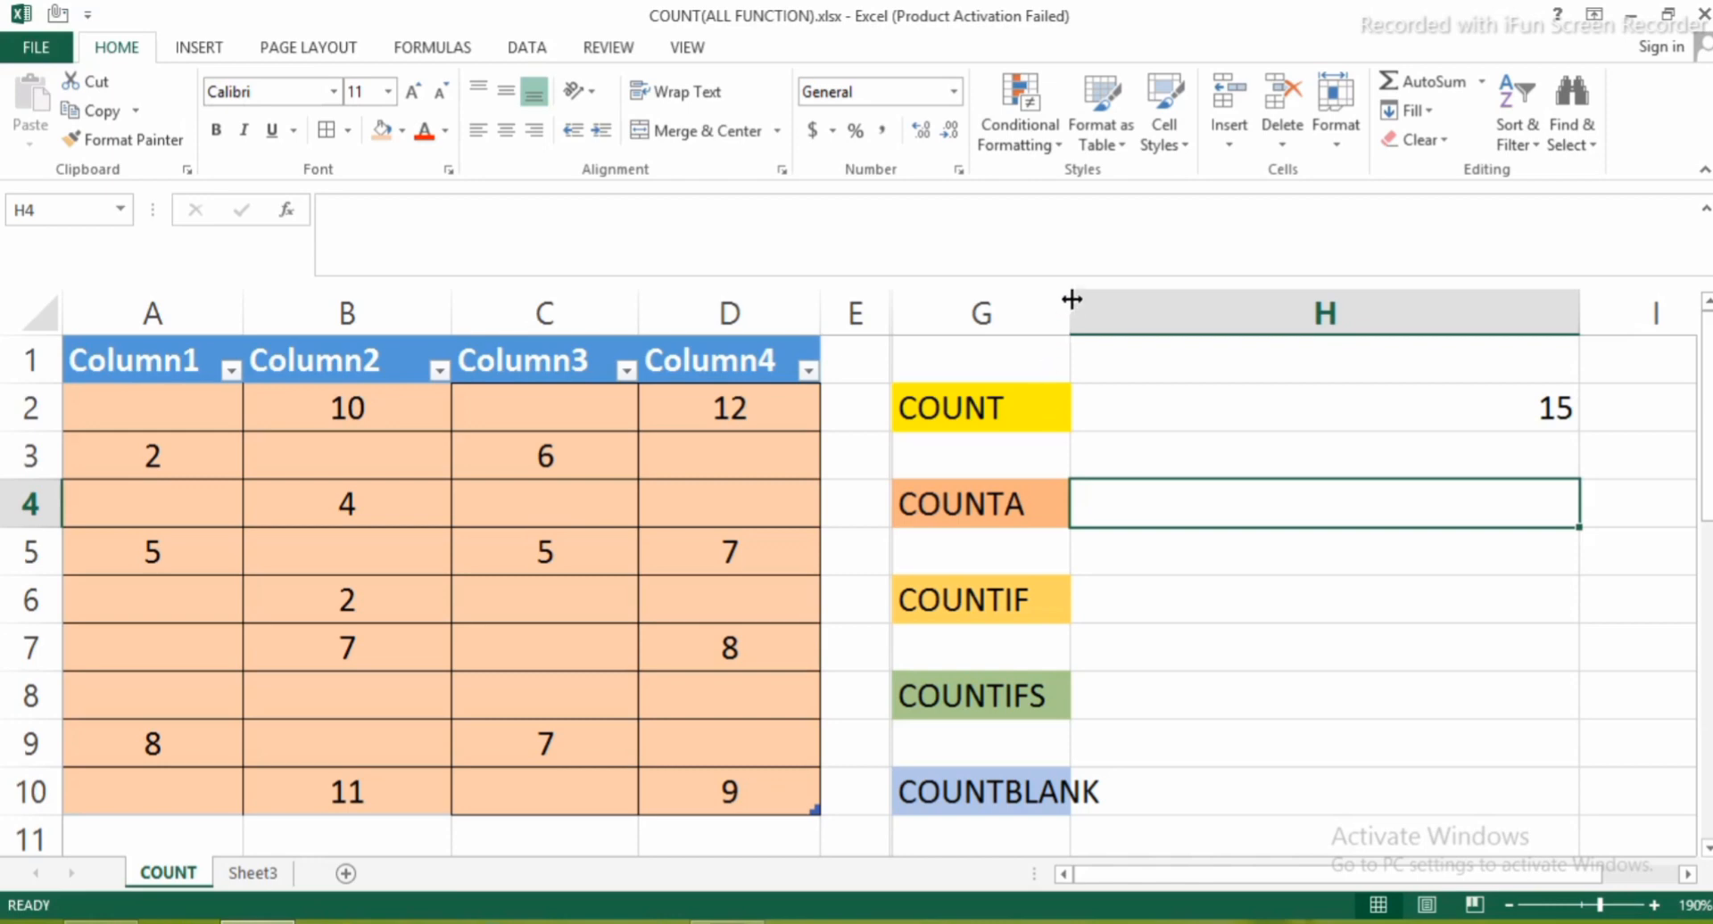
left_click(1112, 303)
left_click_drag(1069, 321, 1097, 322)
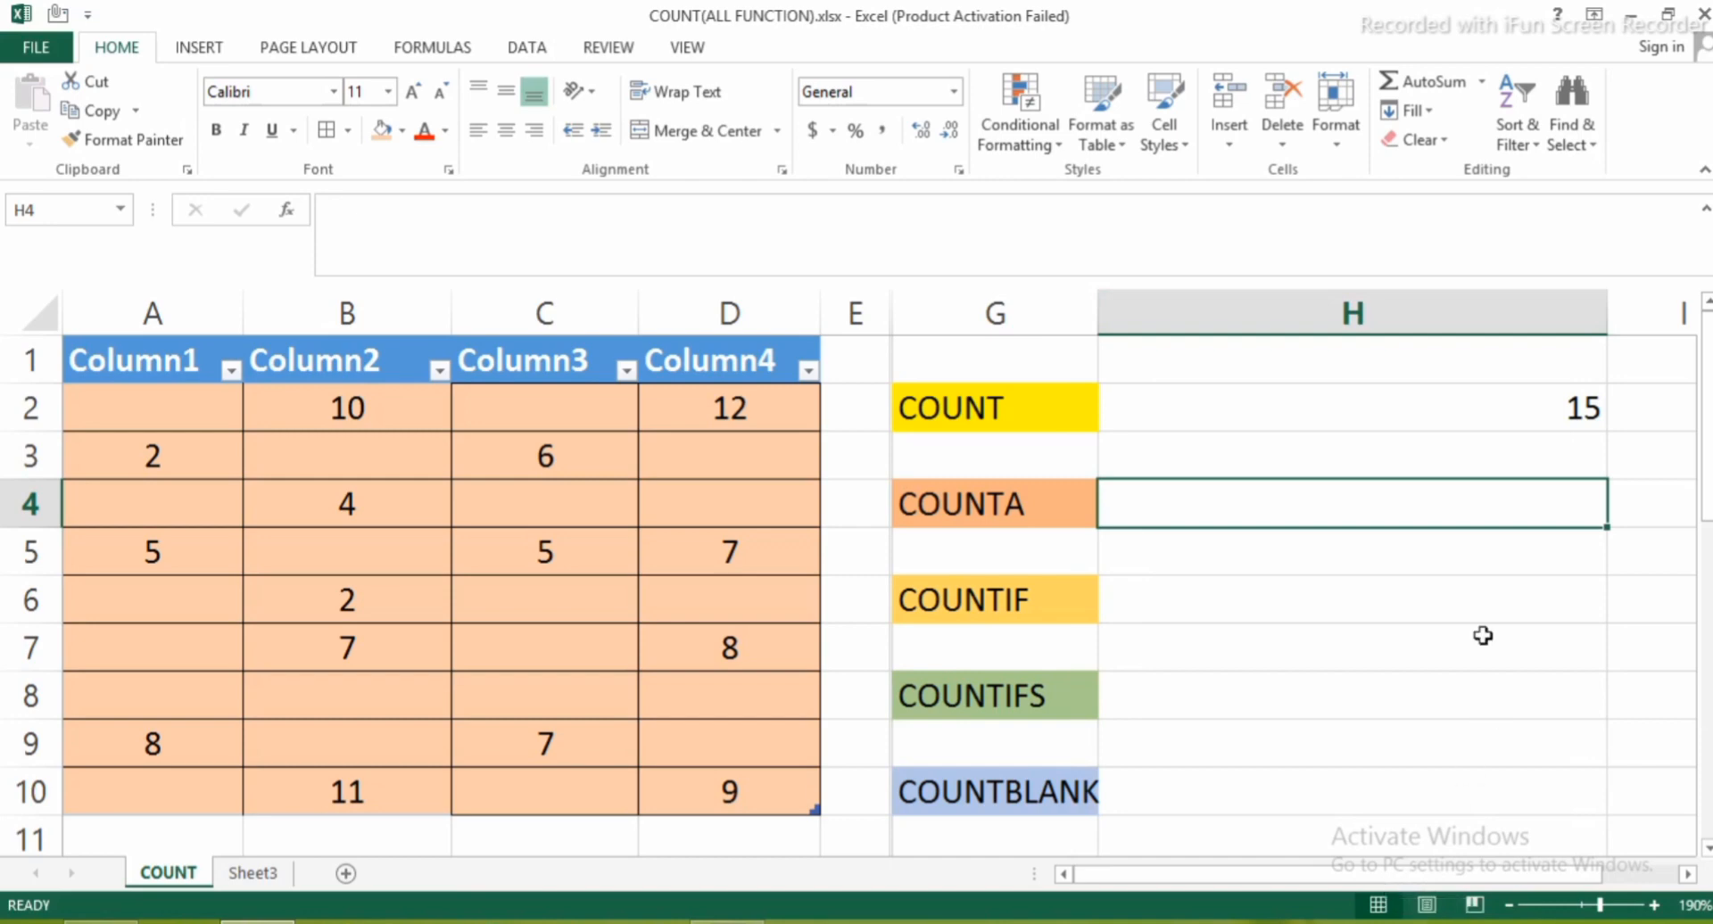
Enter =COUNTA(Table2) in H4 beside the COUNTA label, using the table data in A2:D10 as the range
type("=")
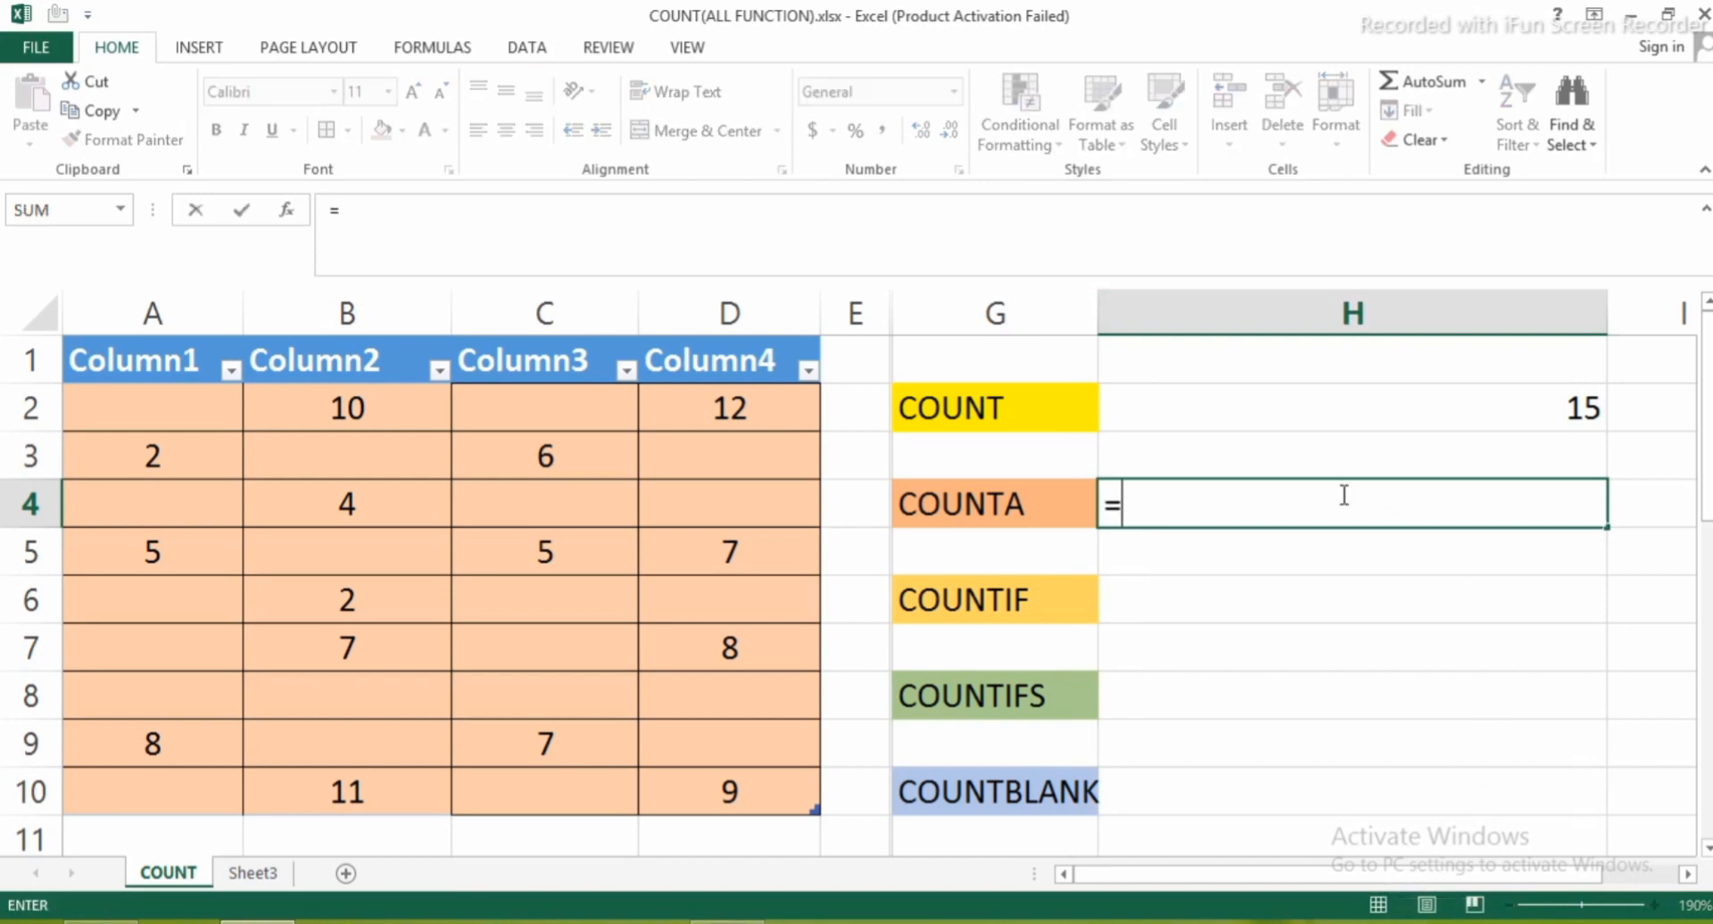
type("COUNTA")
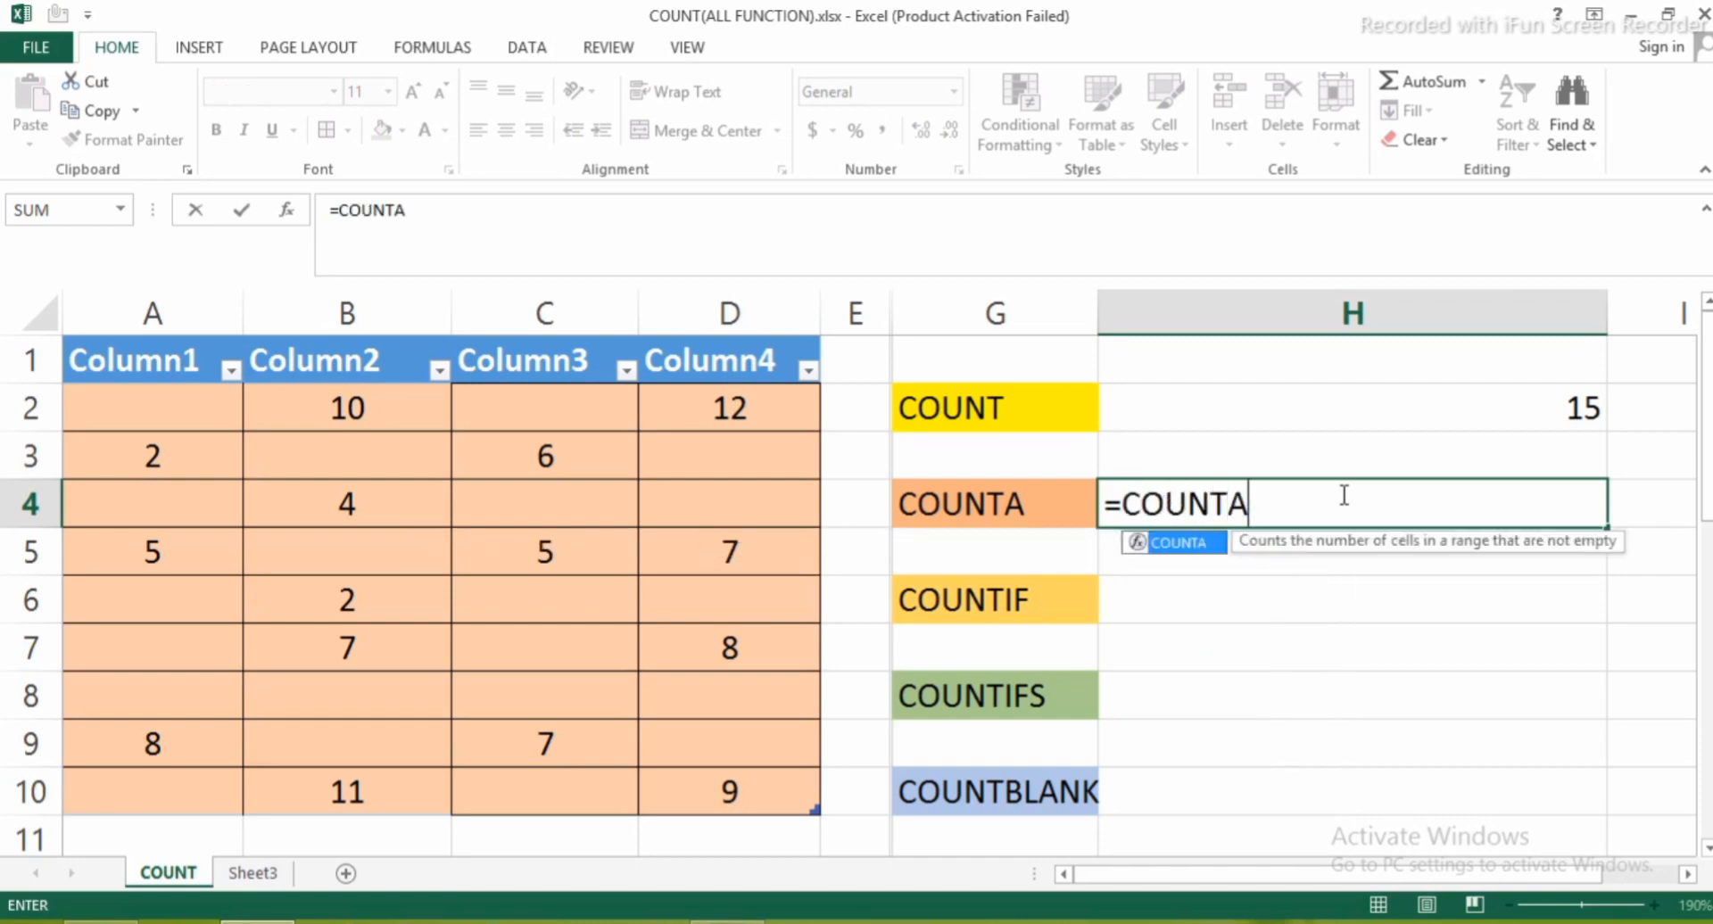
type("(")
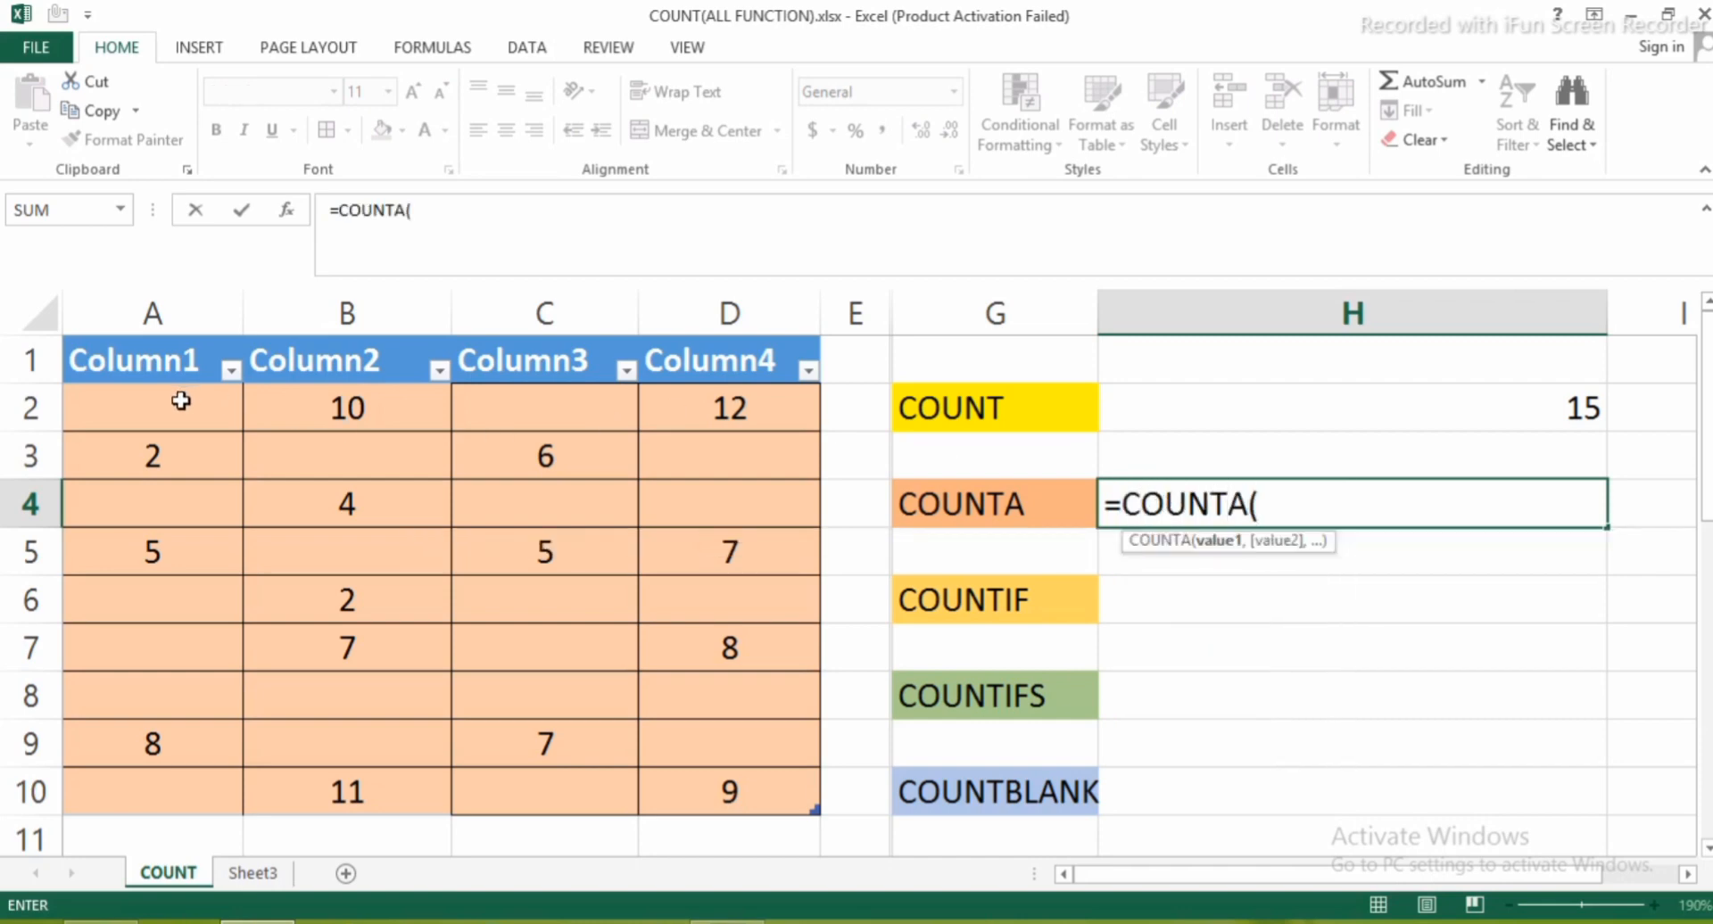
left_click_drag(174, 401, 167, 404)
mouse_move(446, 426)
left_mouse_down()
mouse_move(826, 424)
mouse_move(808, 522)
mouse_move(812, 803)
left_mouse_up()
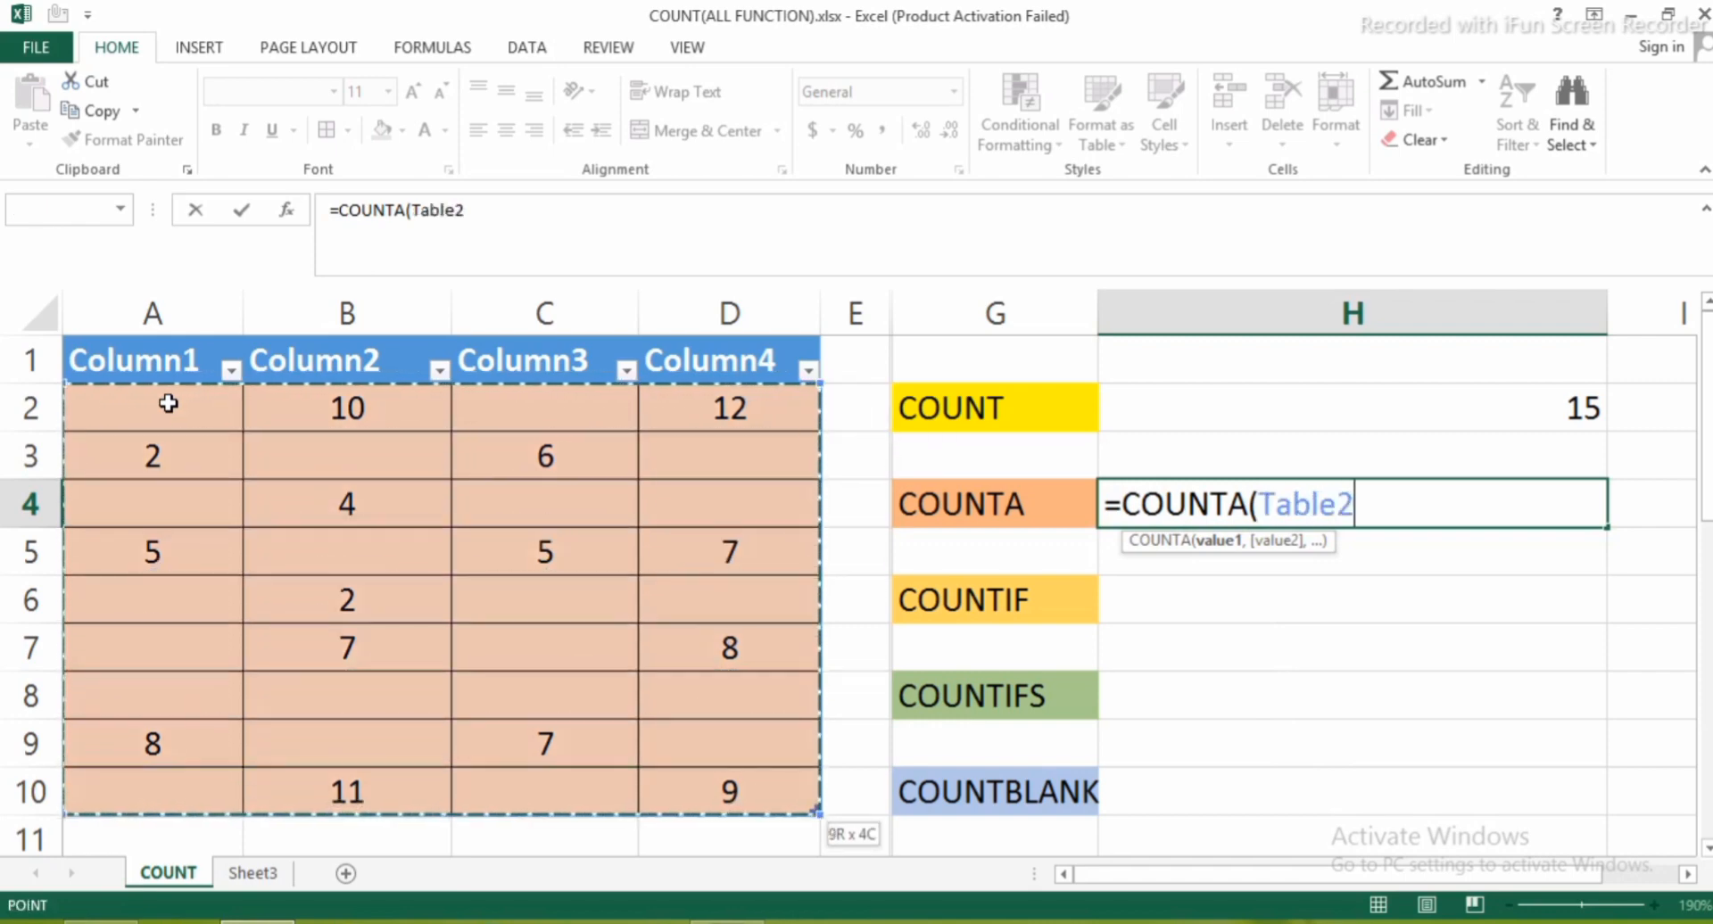
type(")")
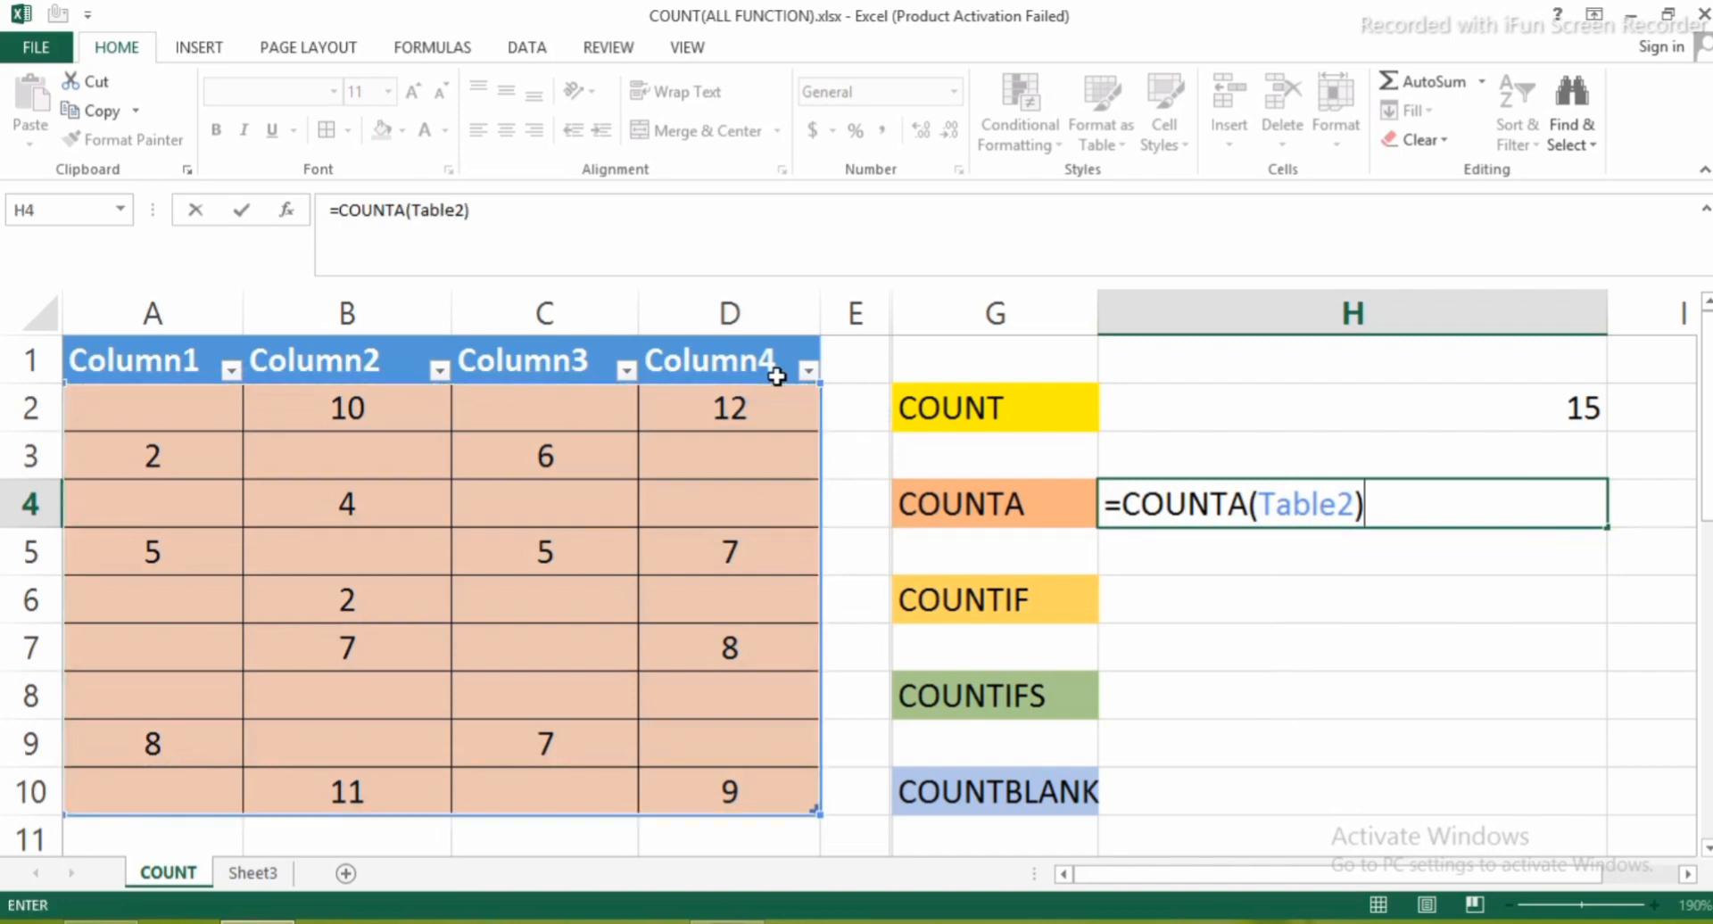
key("Return")
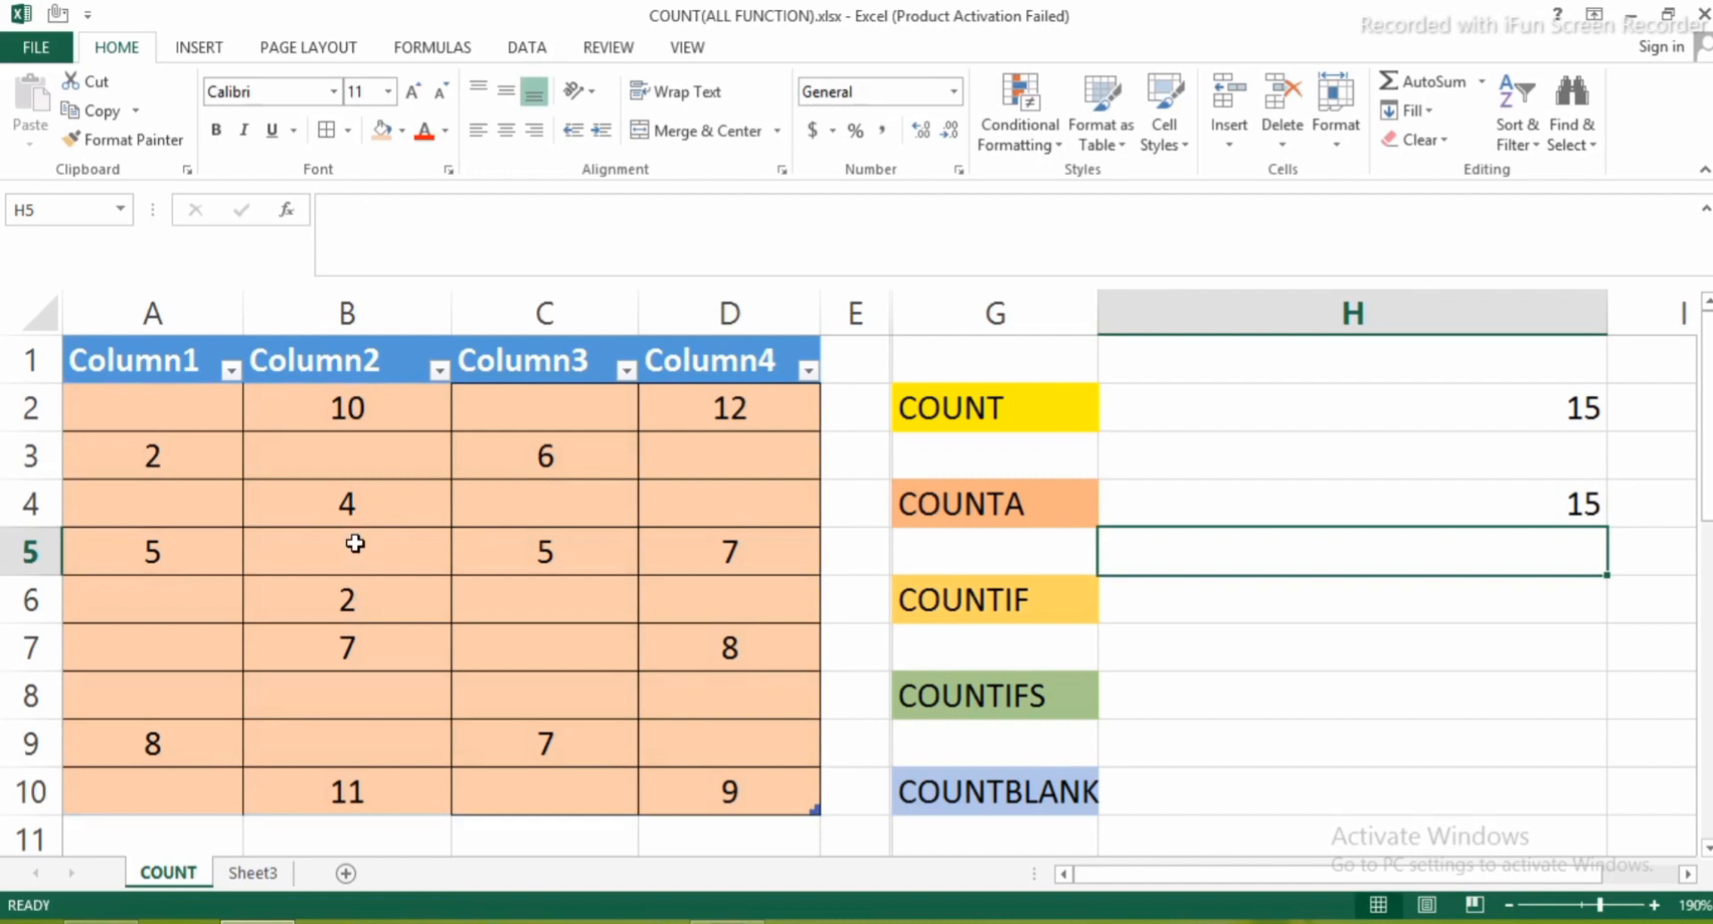
Enter the text ABC in B3 and RR in C7 of the table
left_click(371, 462)
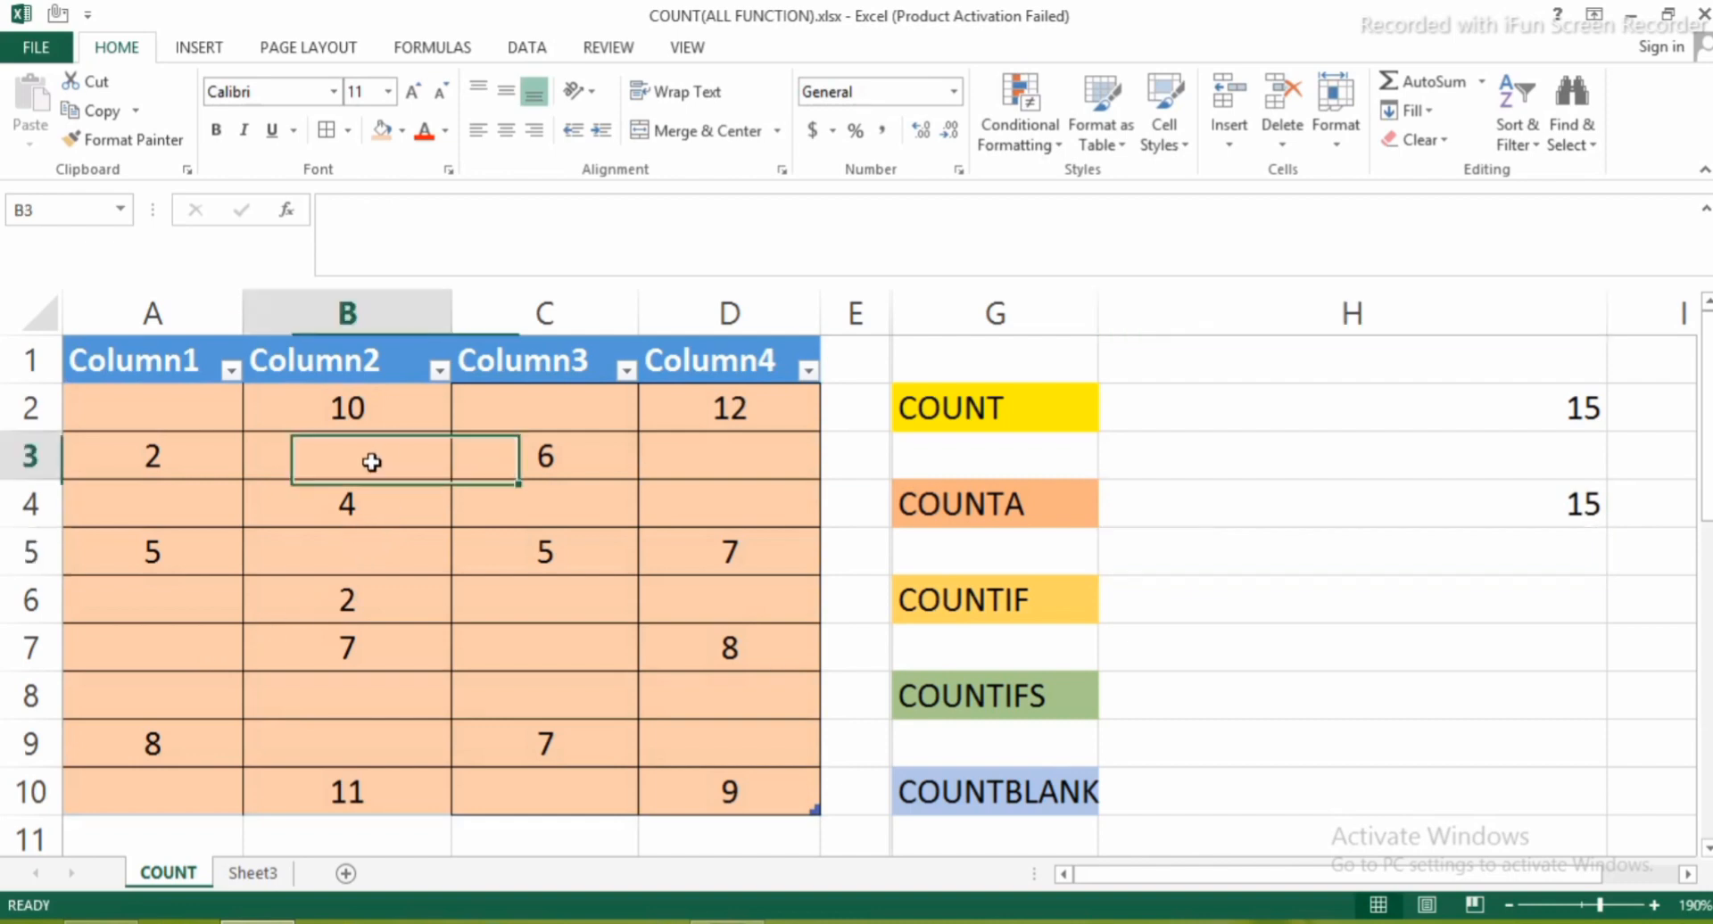
type("ABC")
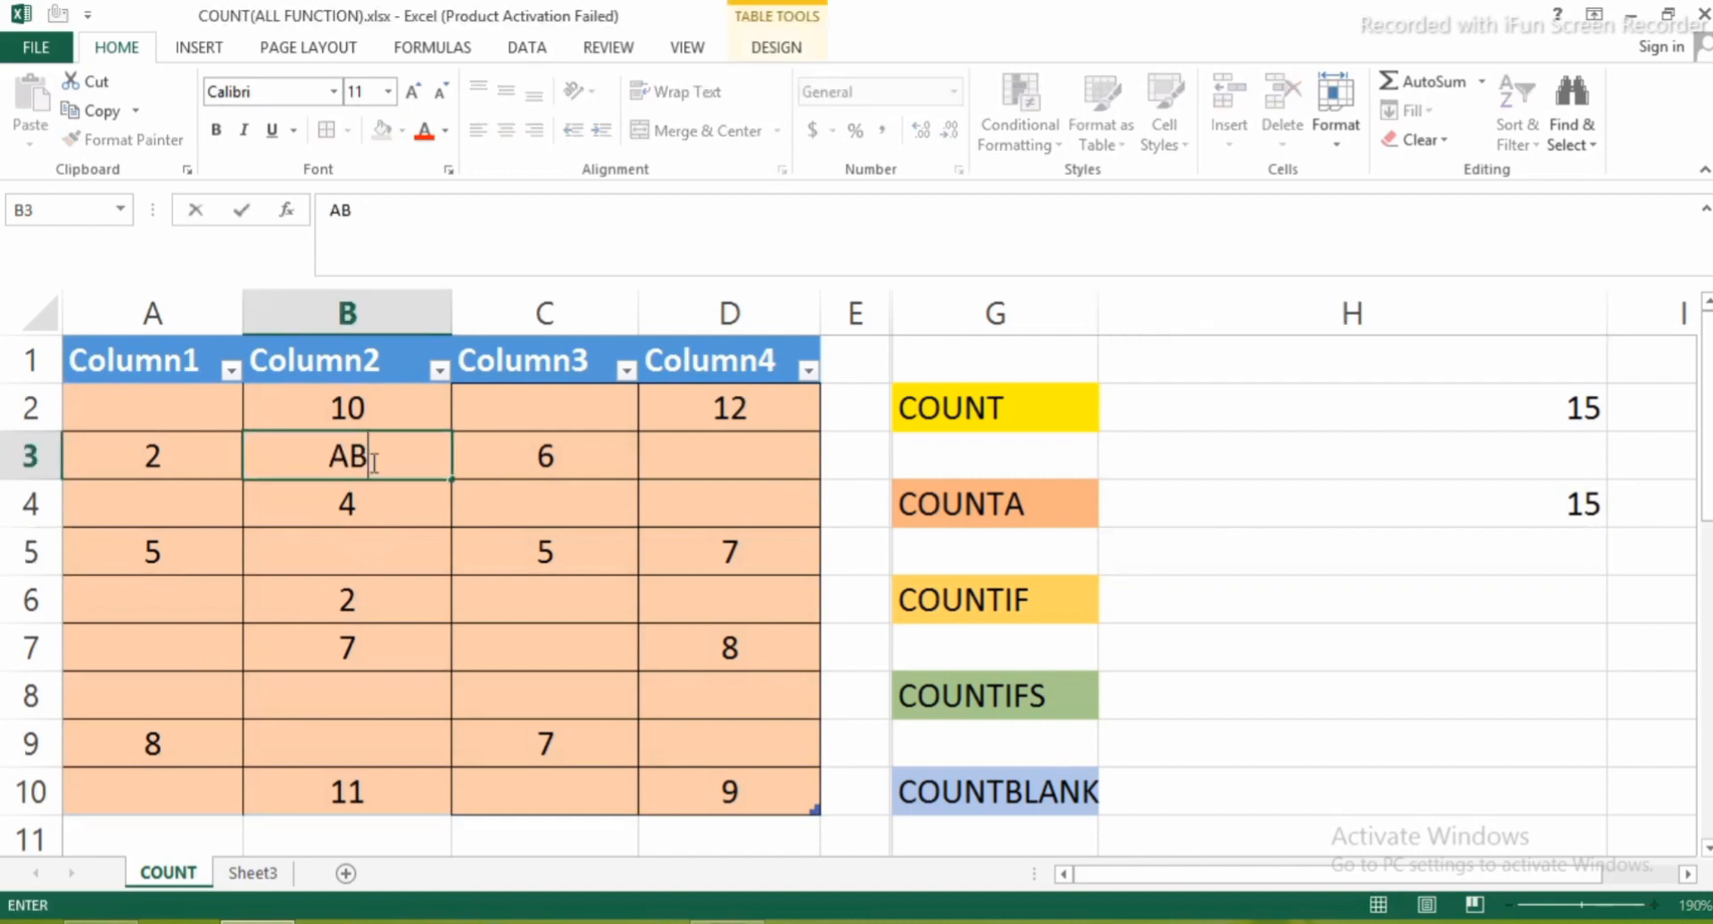
left_click(458, 573)
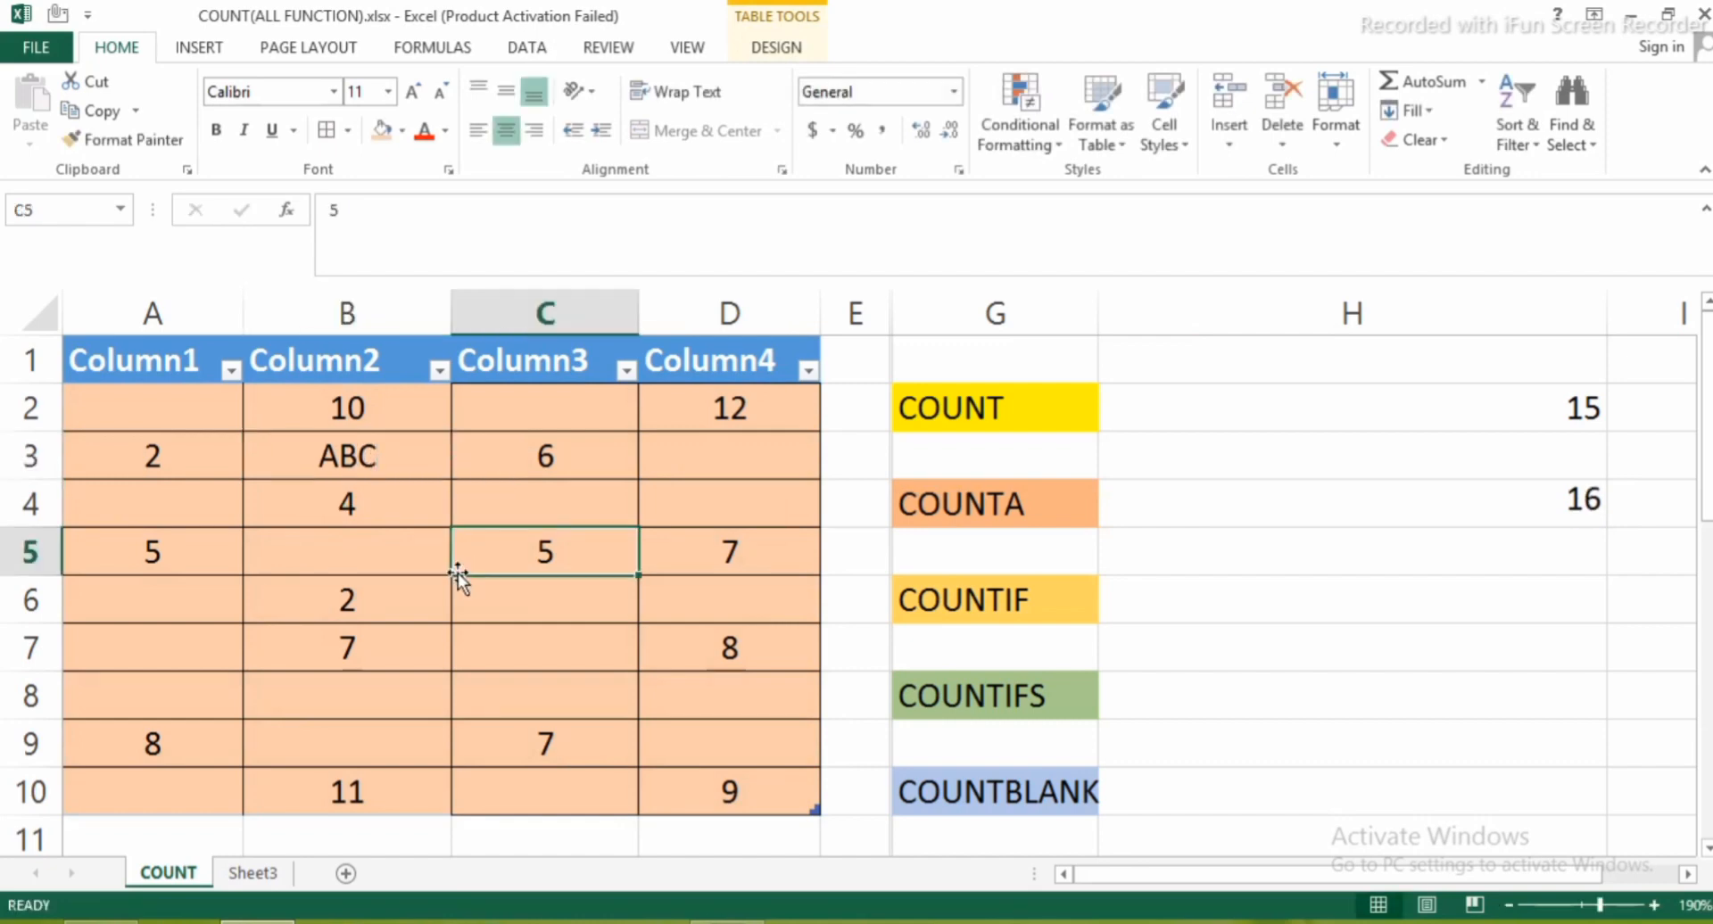
left_click(490, 634)
type("RR")
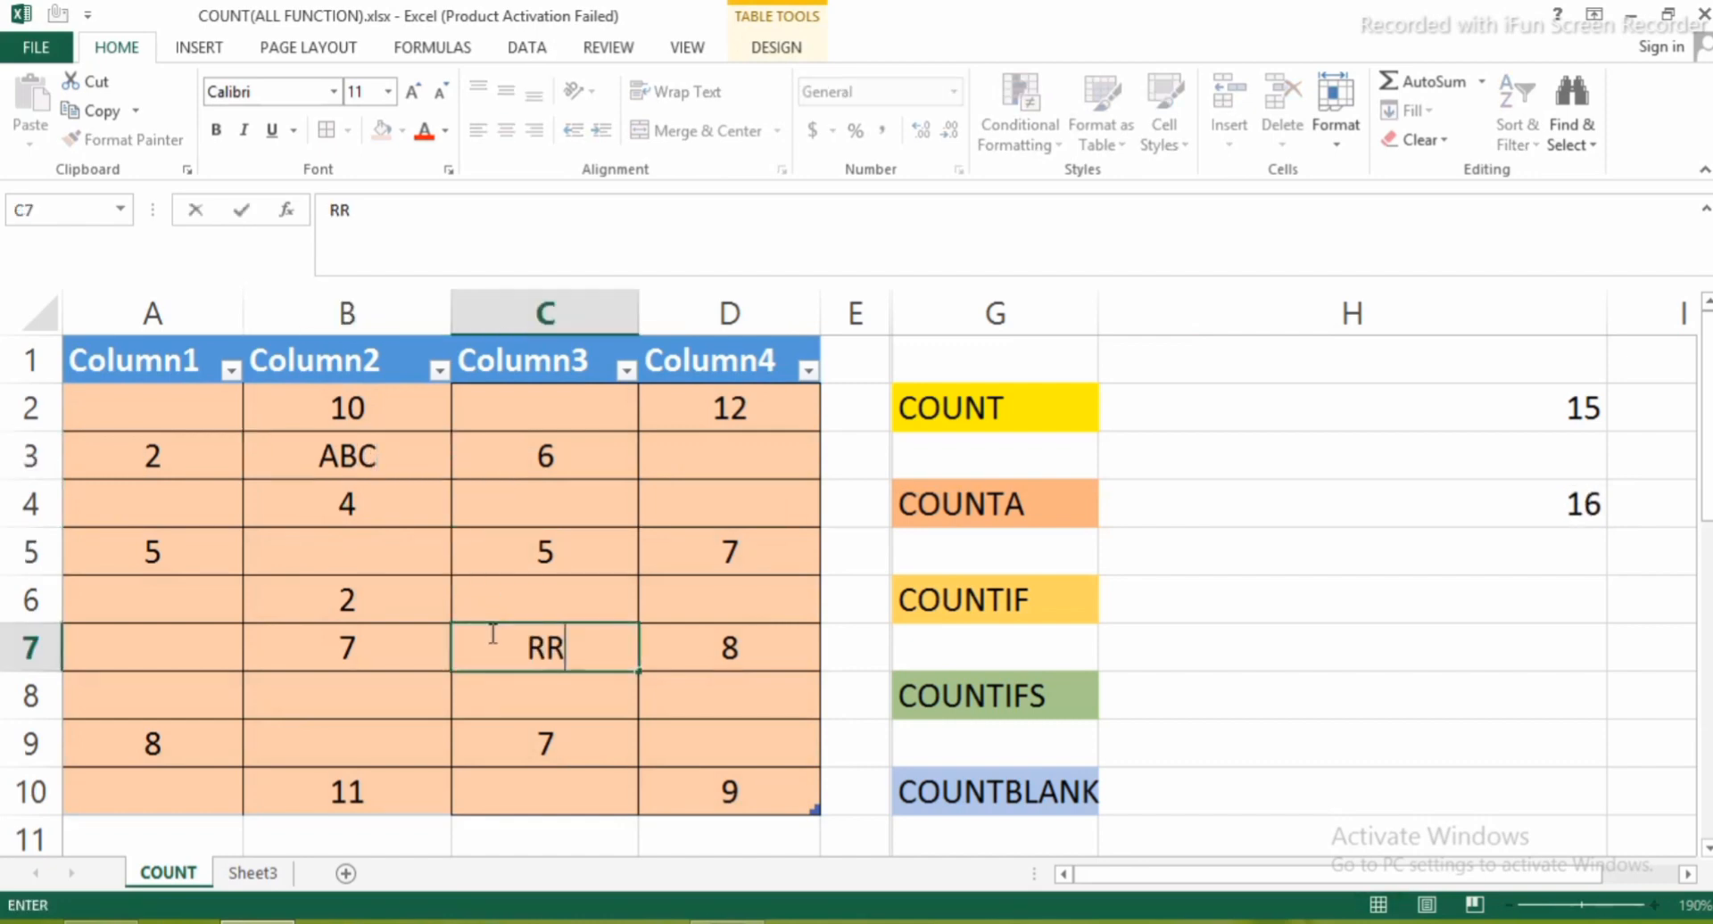
left_click(689, 701)
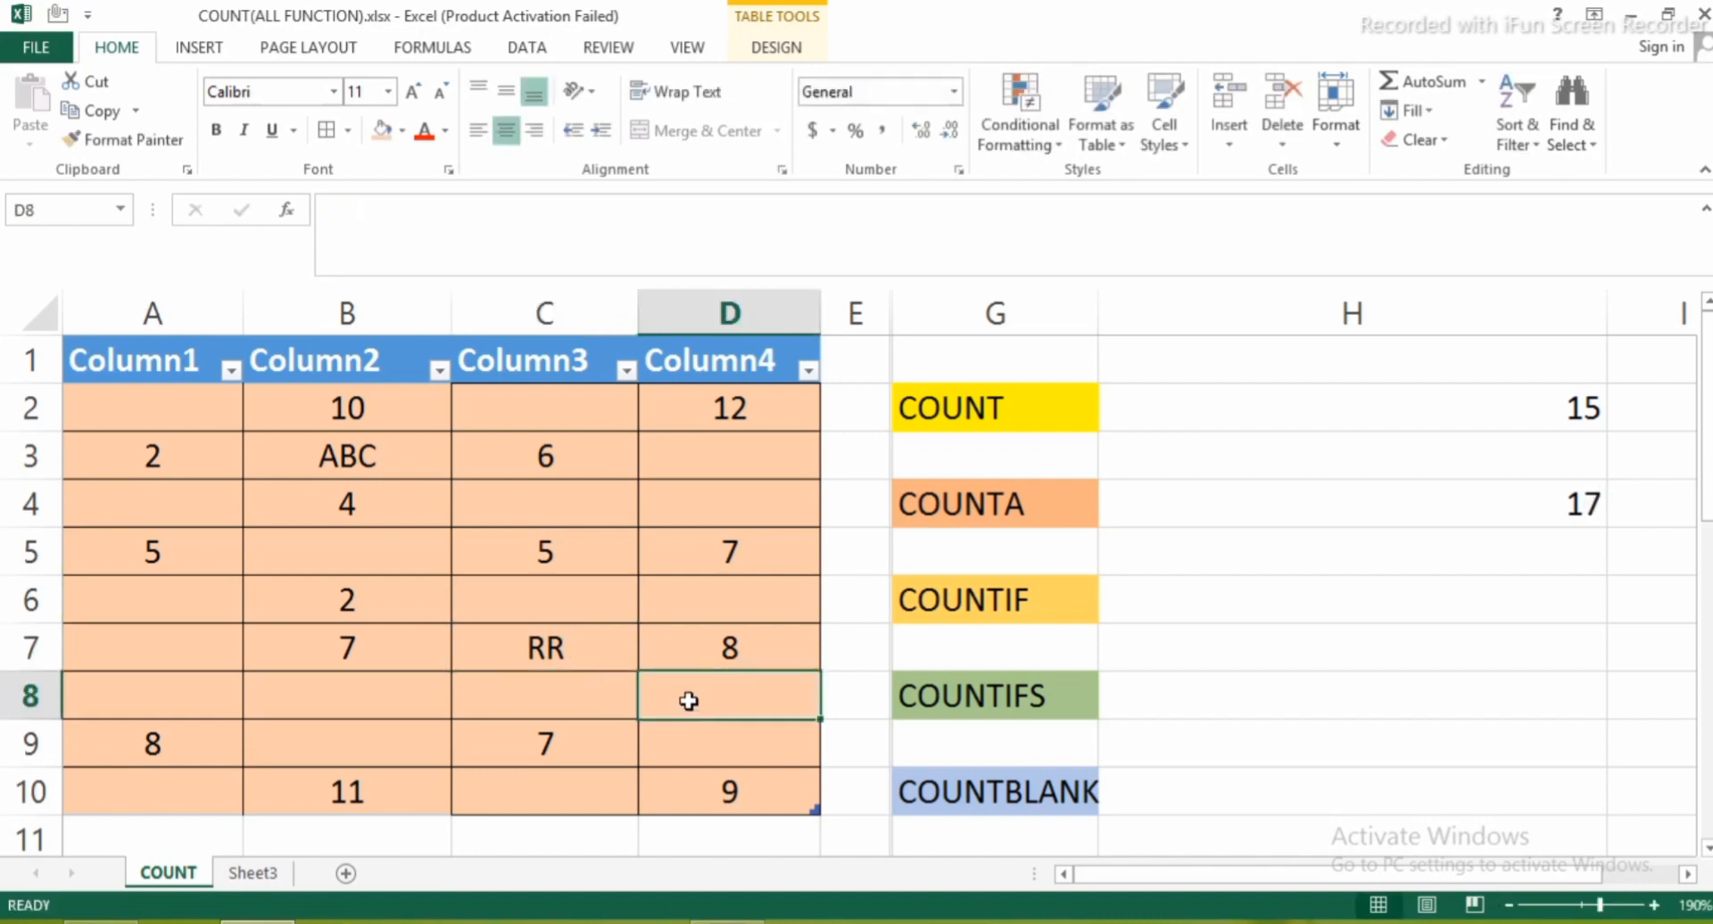
Compare the COUNT formula and result in H2 with the COUNTA formula and result in H4
left_click(1194, 517)
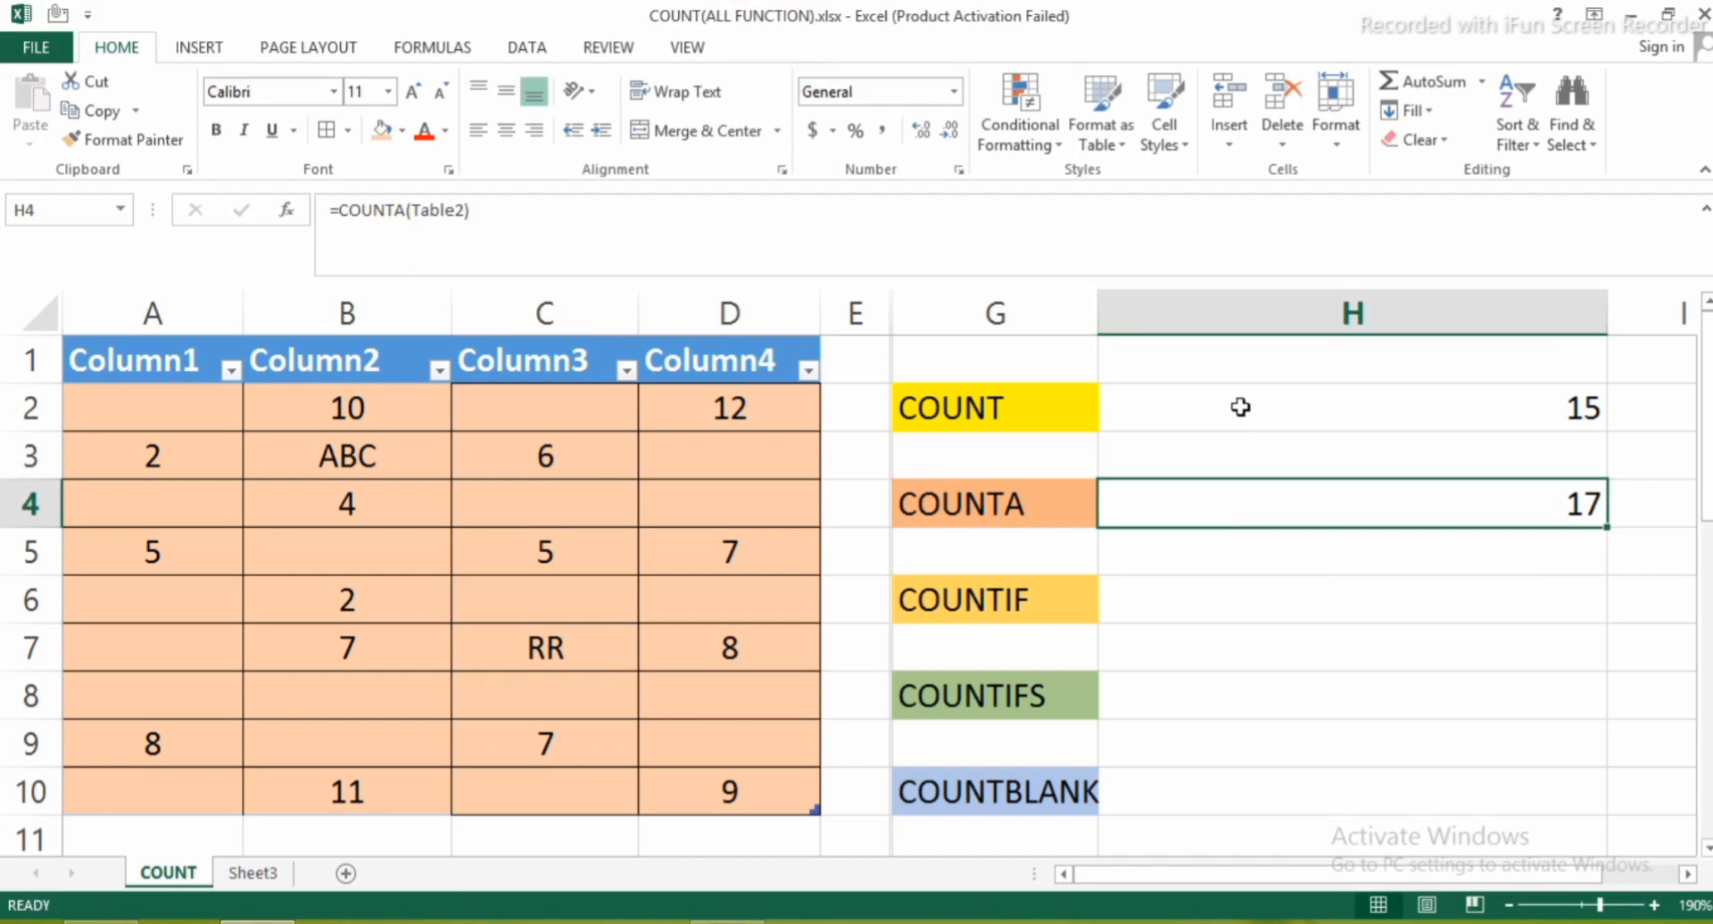
left_click(1264, 412)
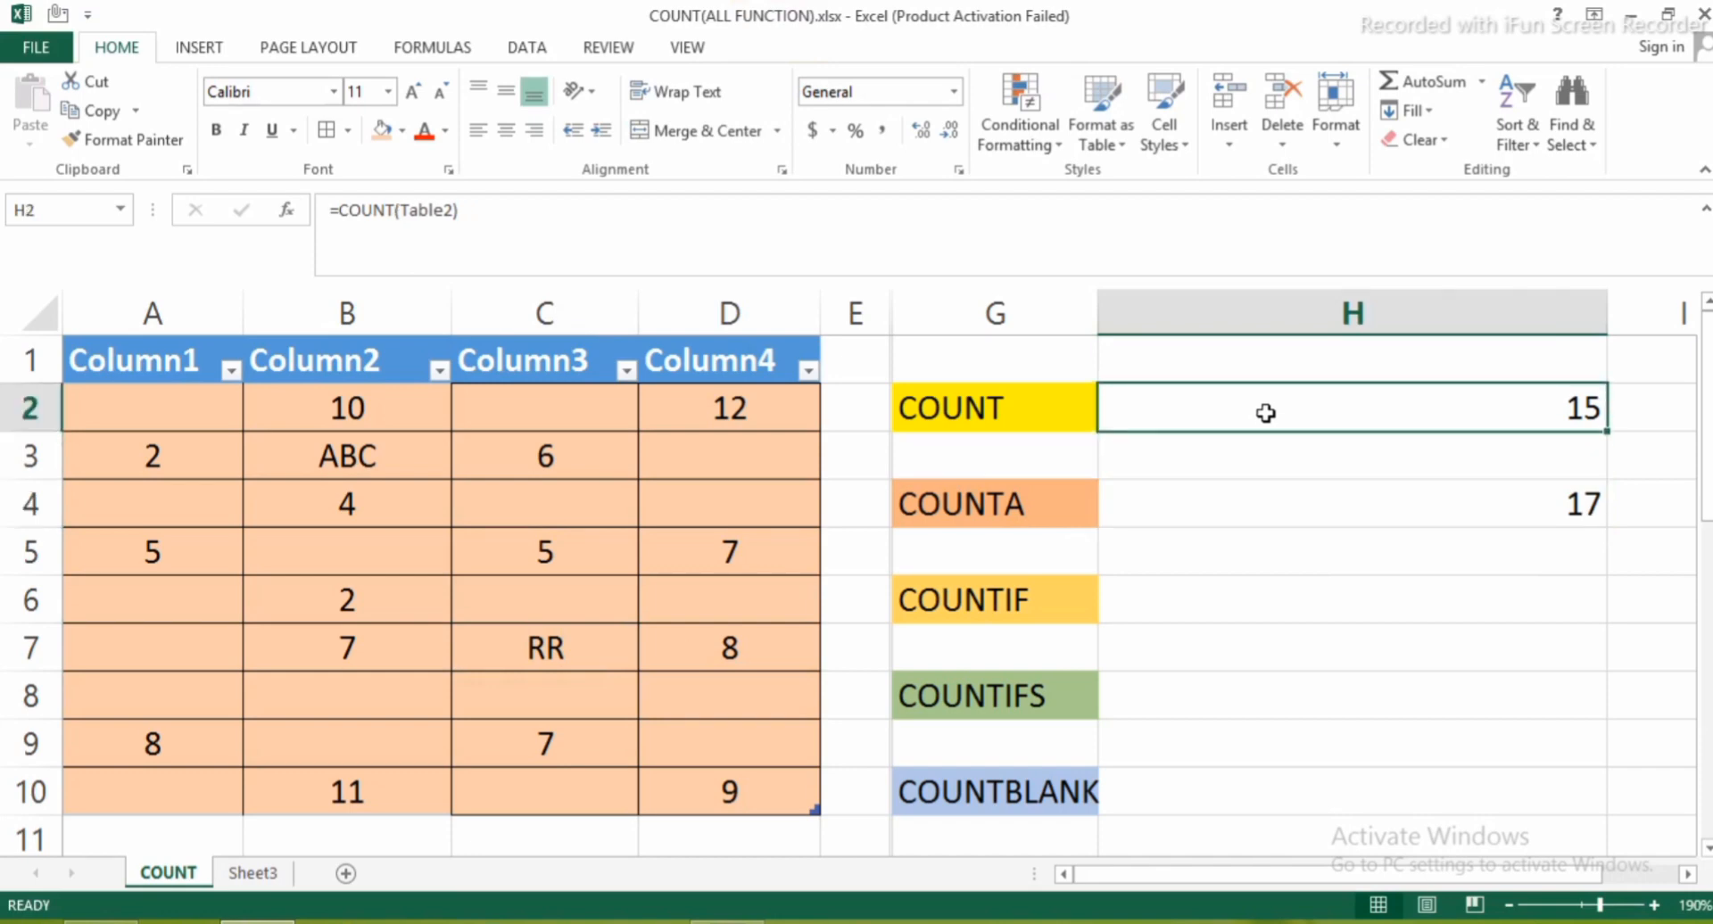
left_click(1241, 519)
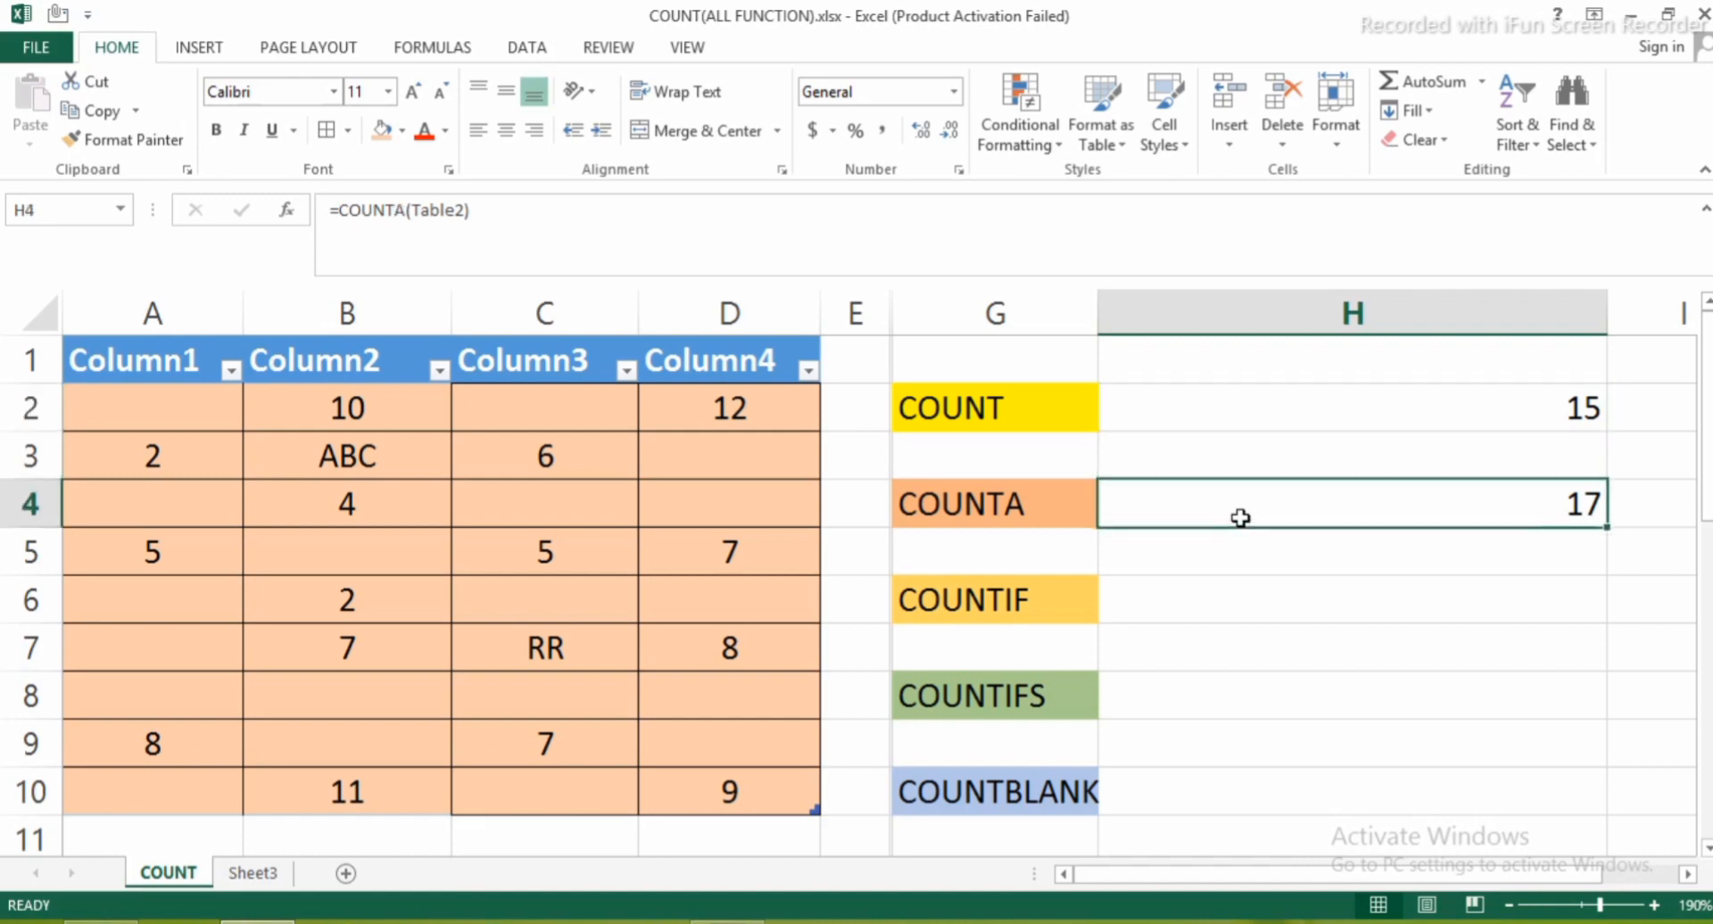
left_click(1210, 421)
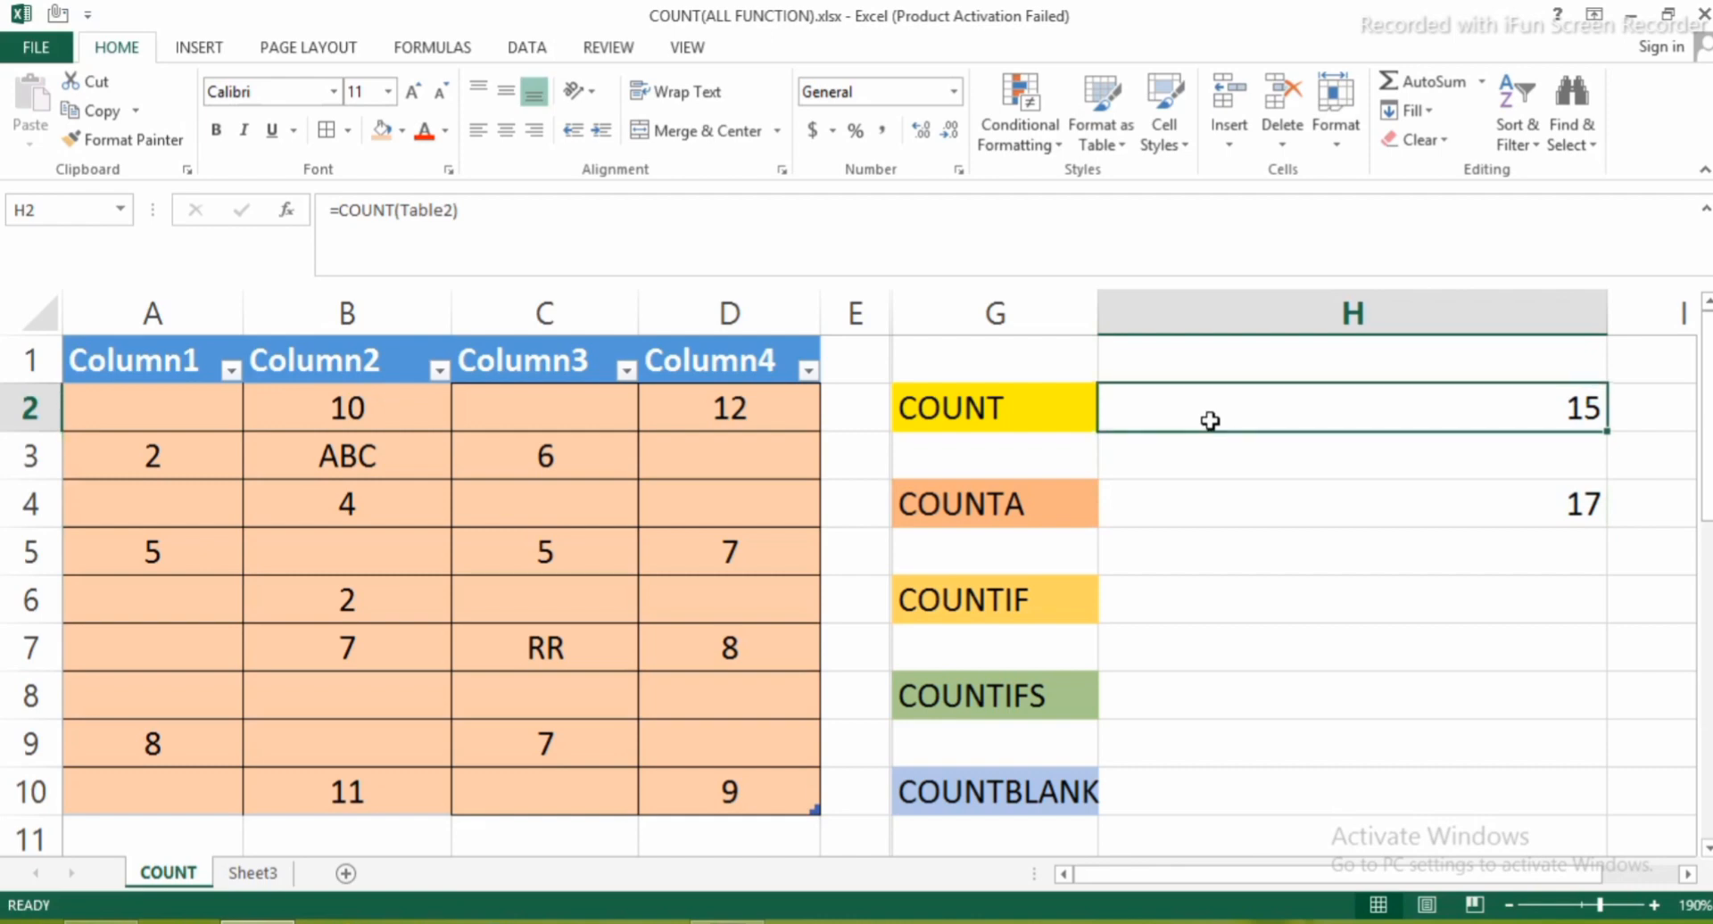
left_click(1180, 519)
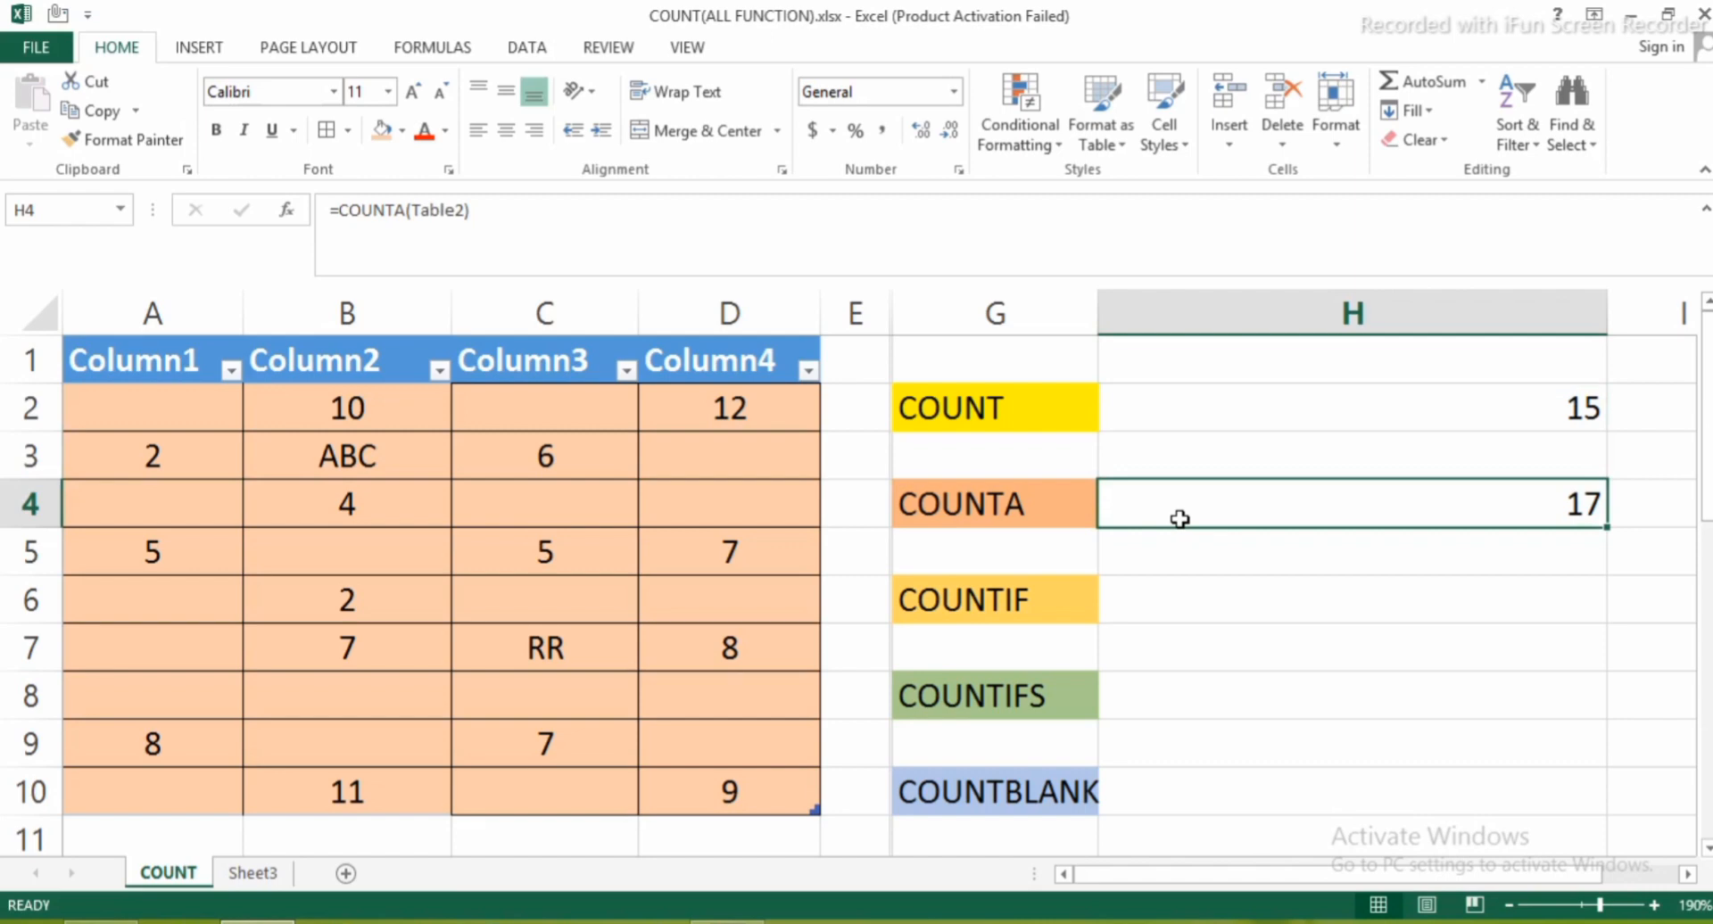
Clear the values in cells B6 and B7 of the table
left_click(1156, 598)
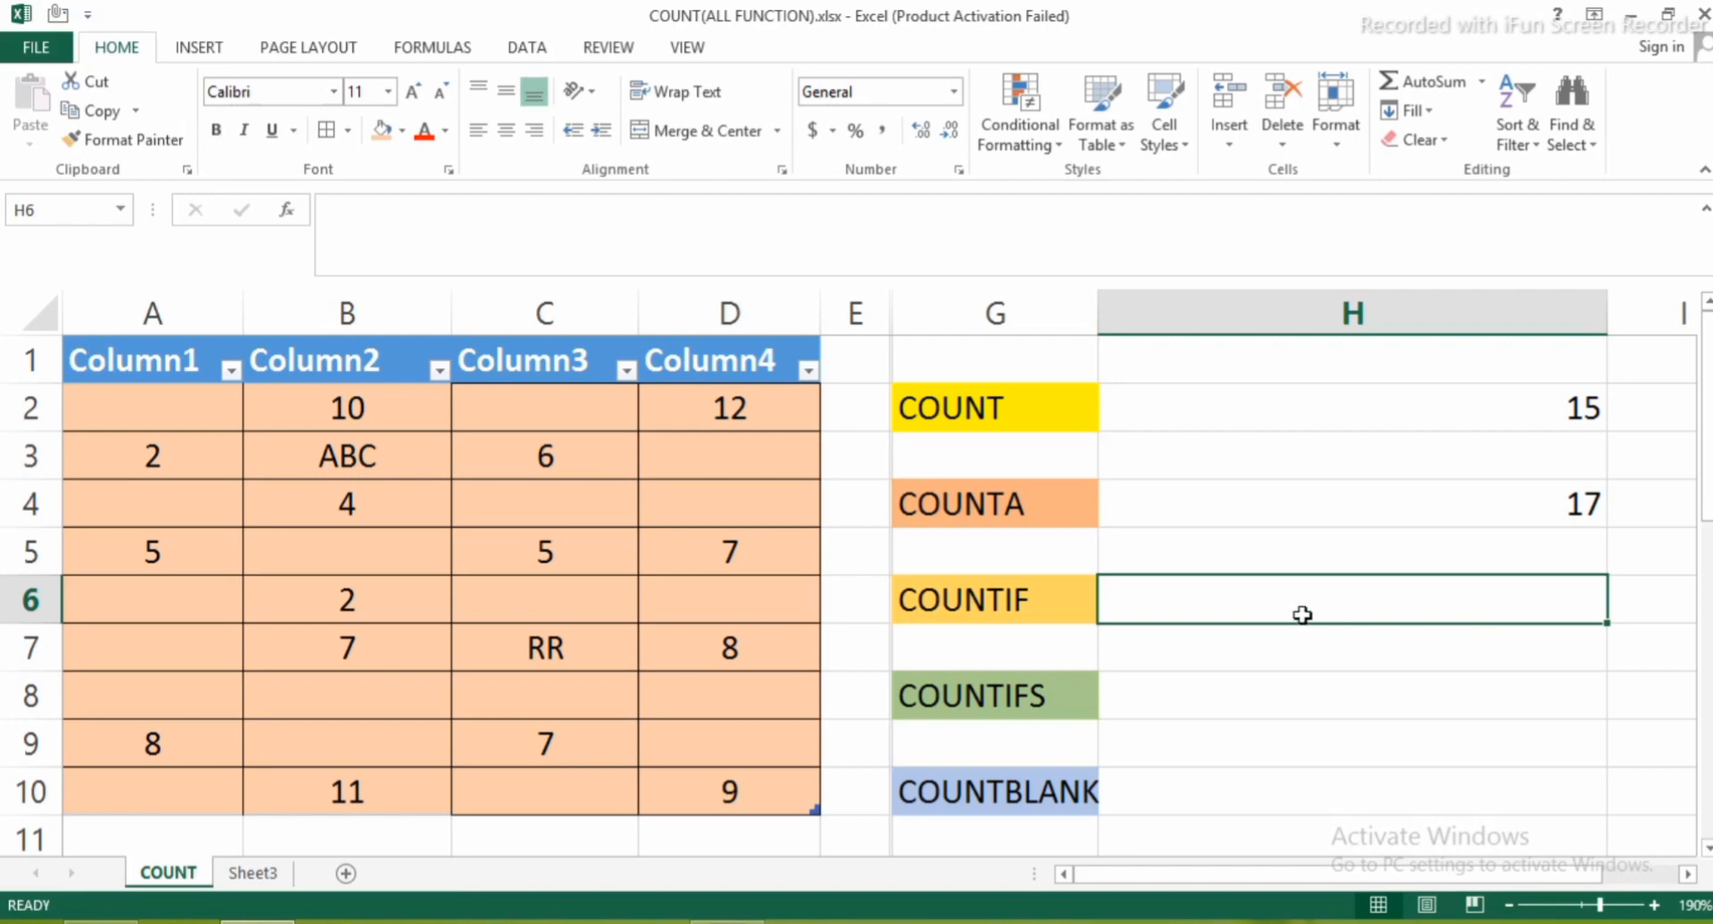
type("=")
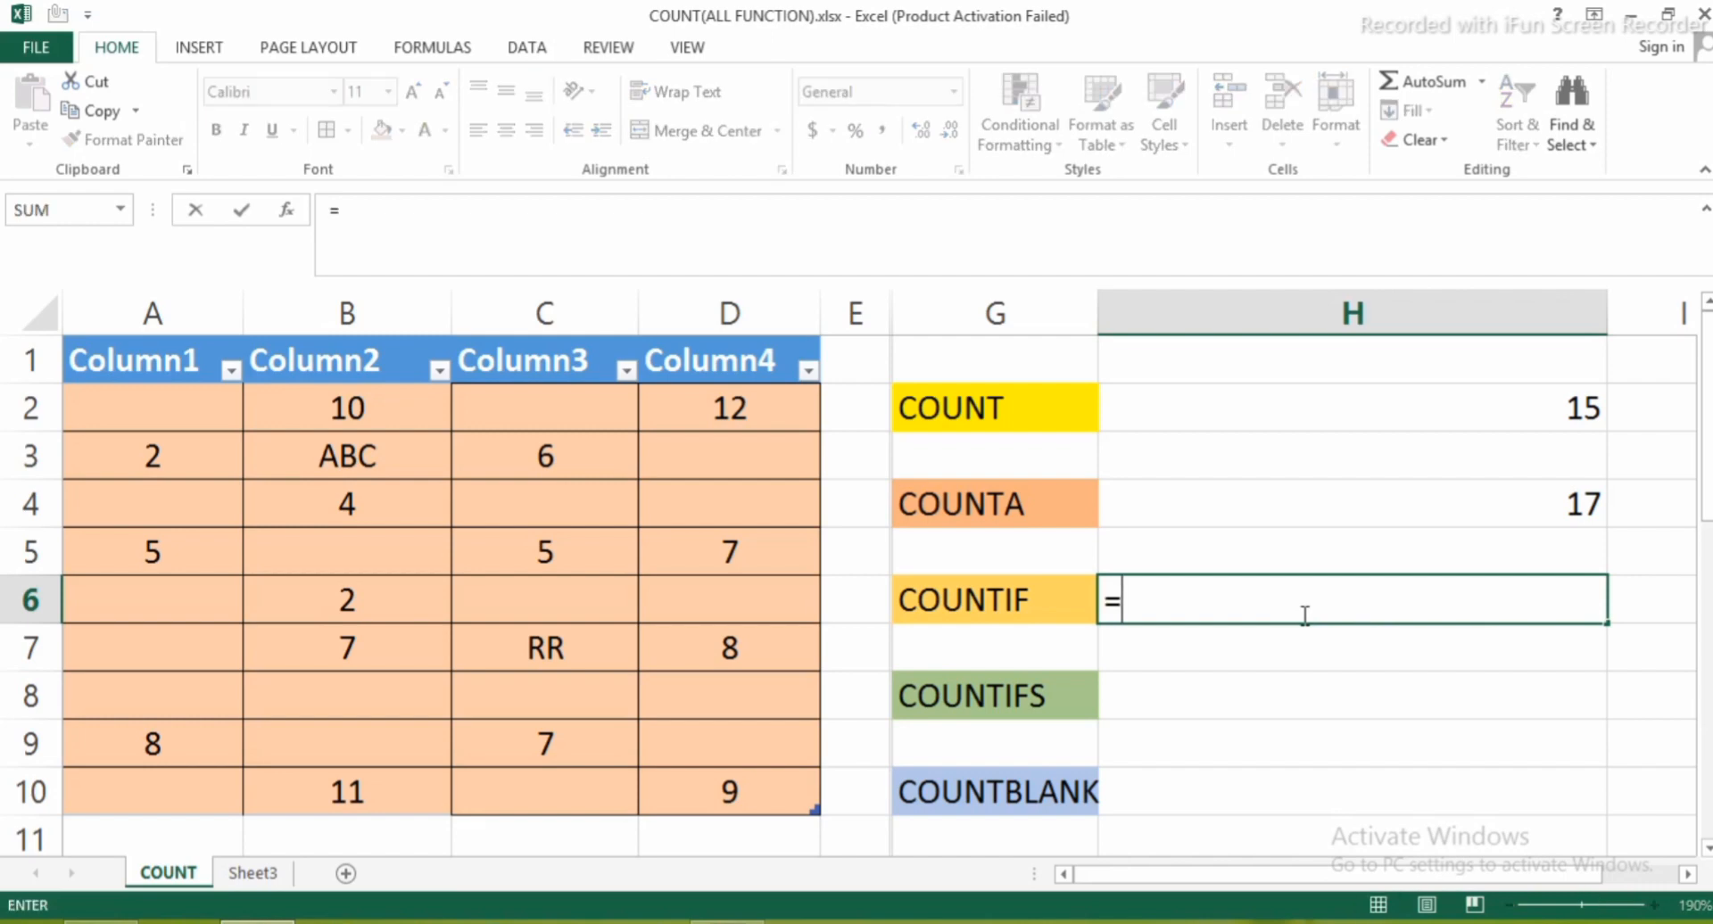
left_click(379, 580)
key("BackSpace")
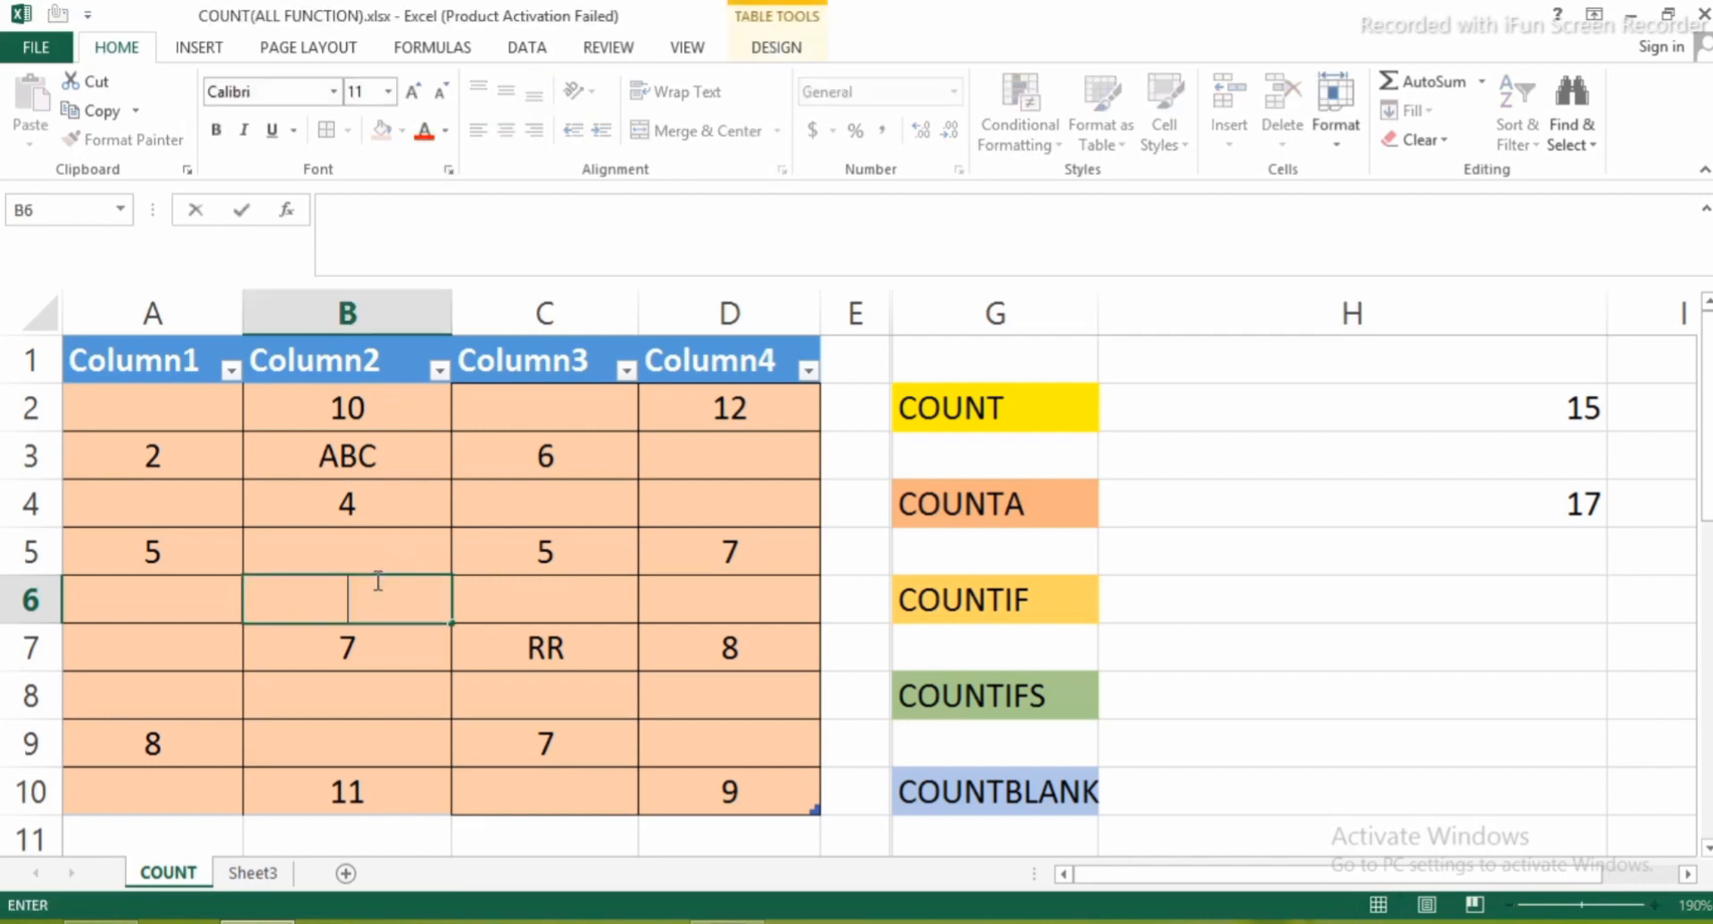
left_click(348, 648)
key("BackSpace")
Enter PRESENT in A6 and ABSENT in A7 of the table
left_click(118, 606)
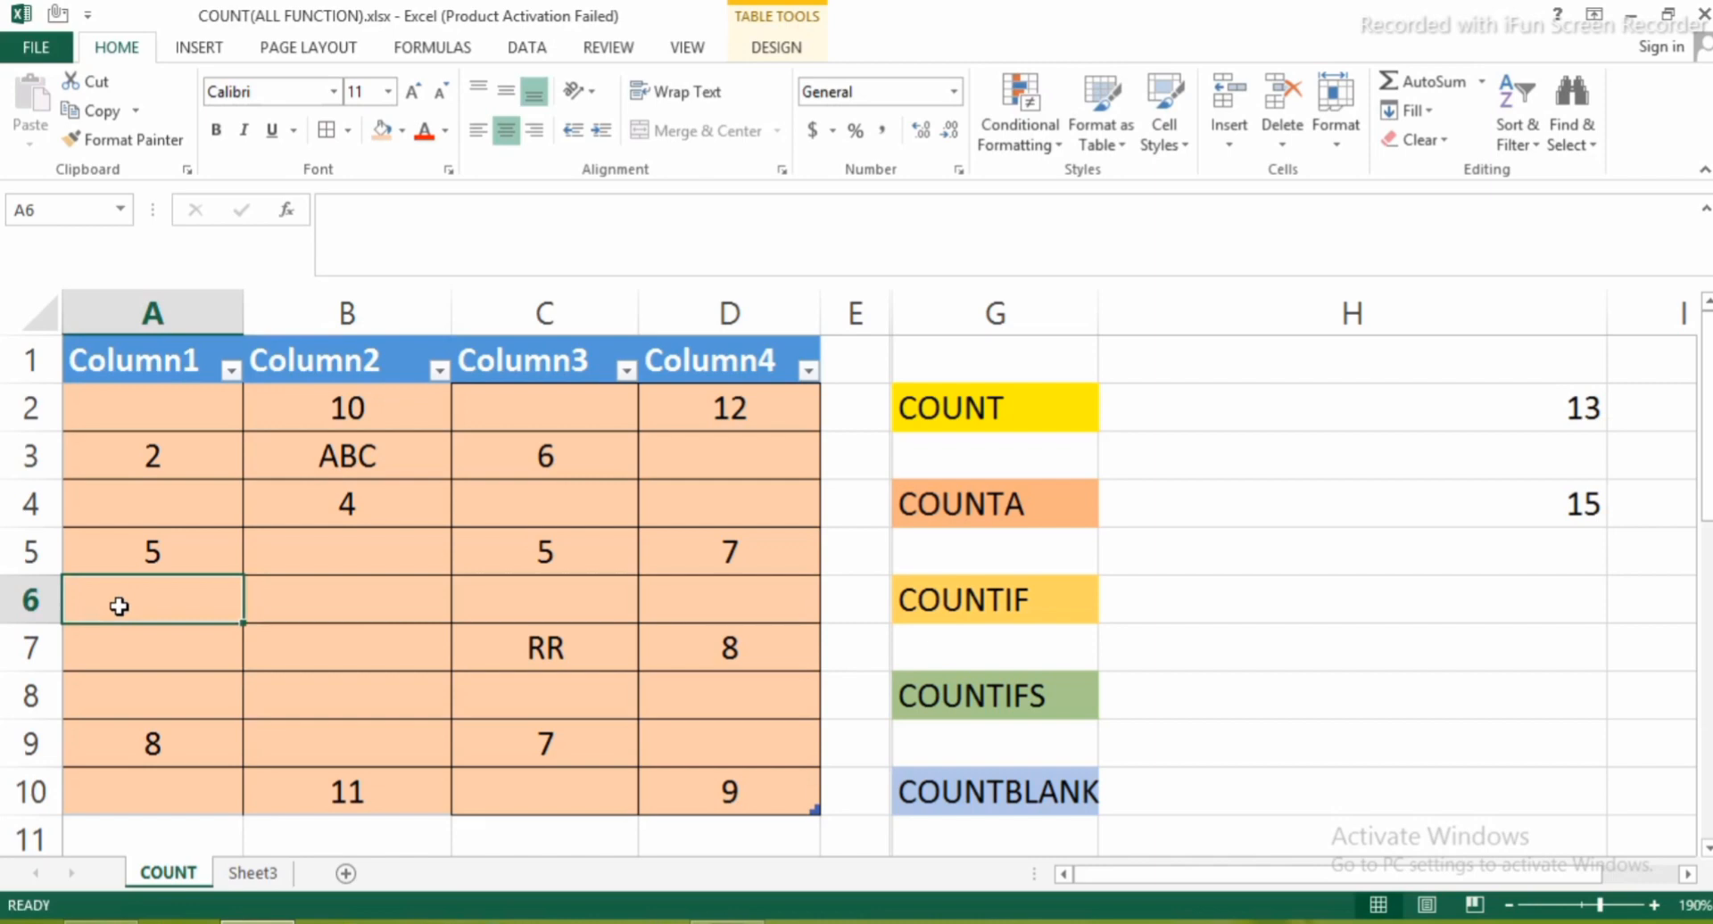
type("PRESNT")
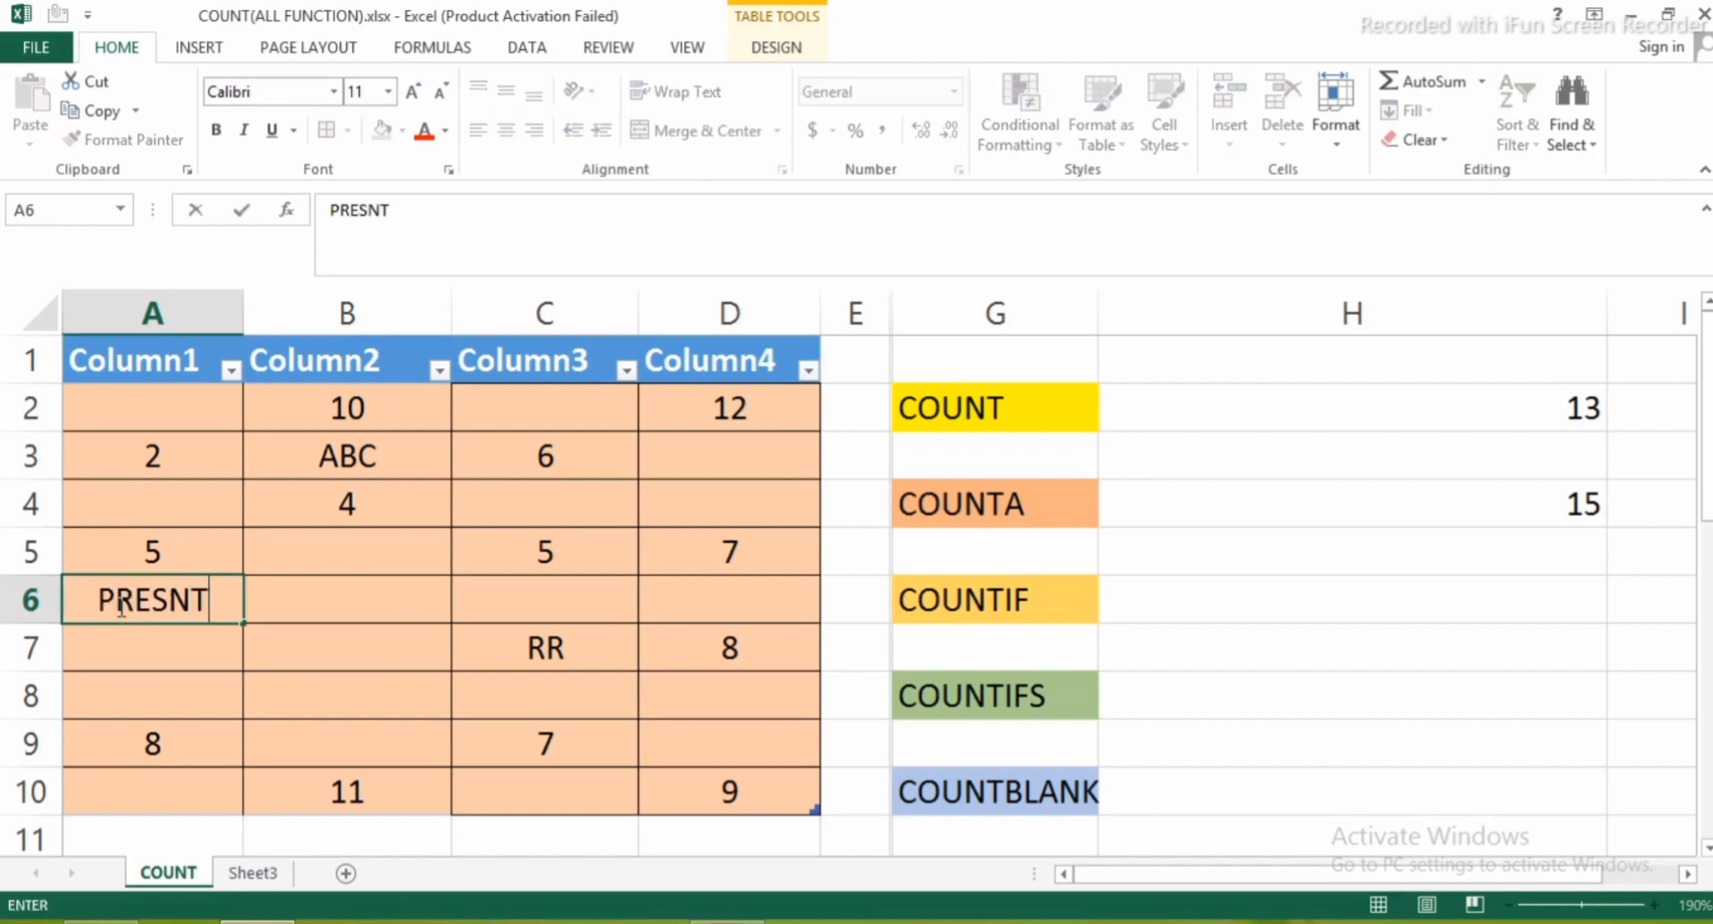
left_click(168, 599)
type("E")
left_click(180, 644)
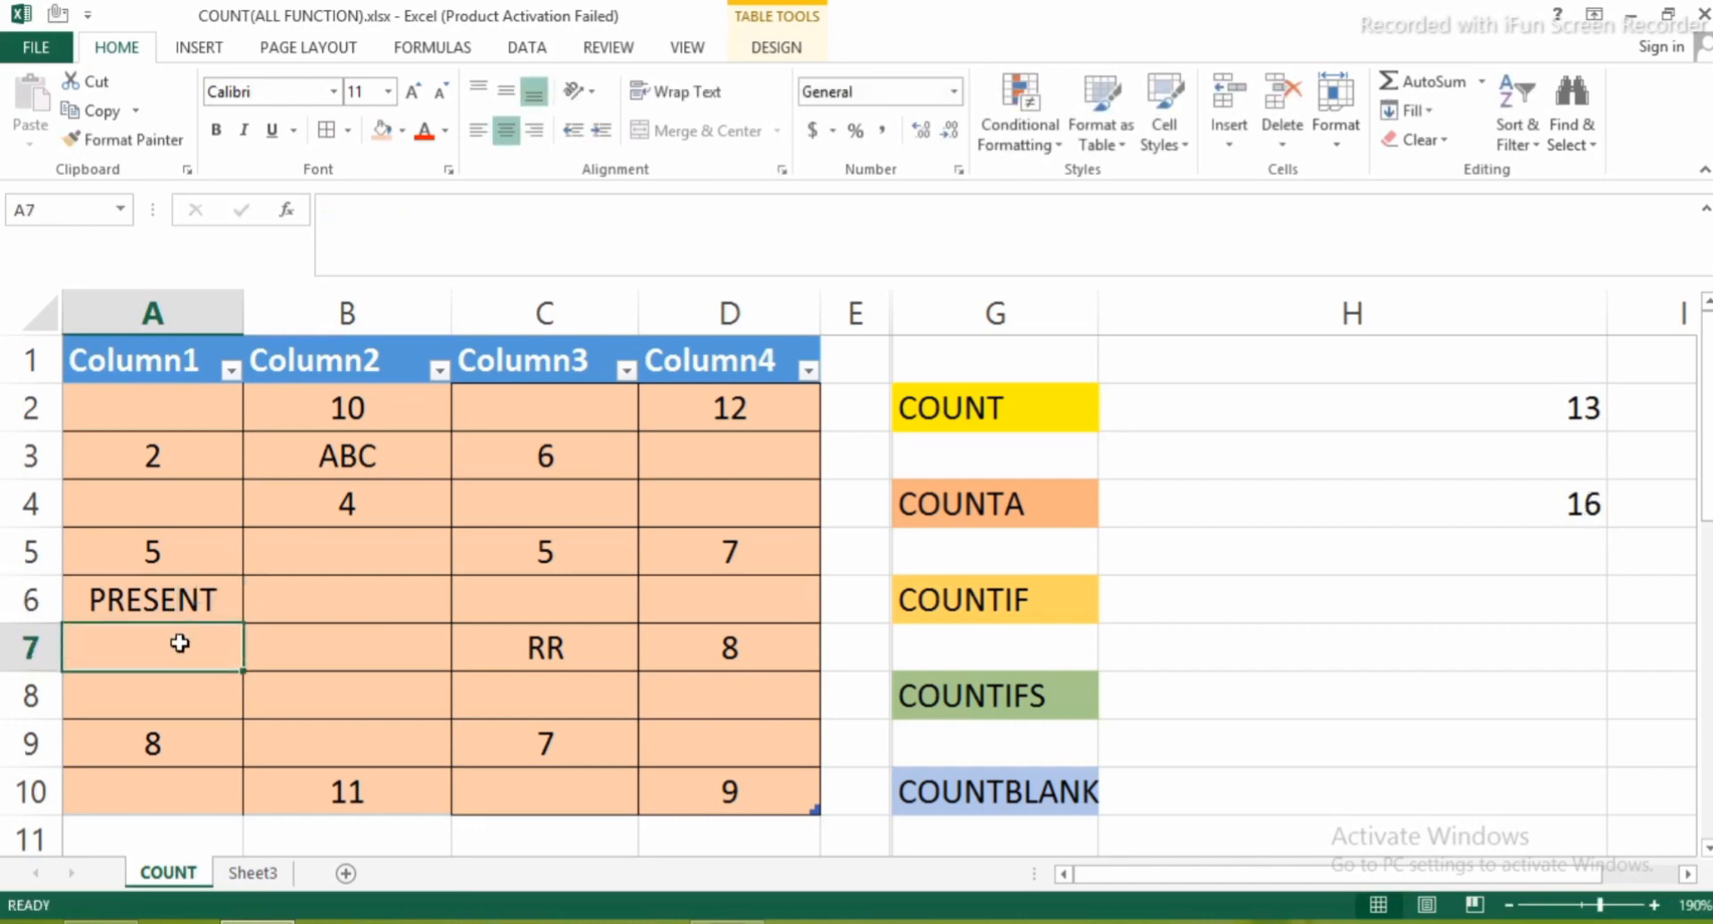
type("ABSENT")
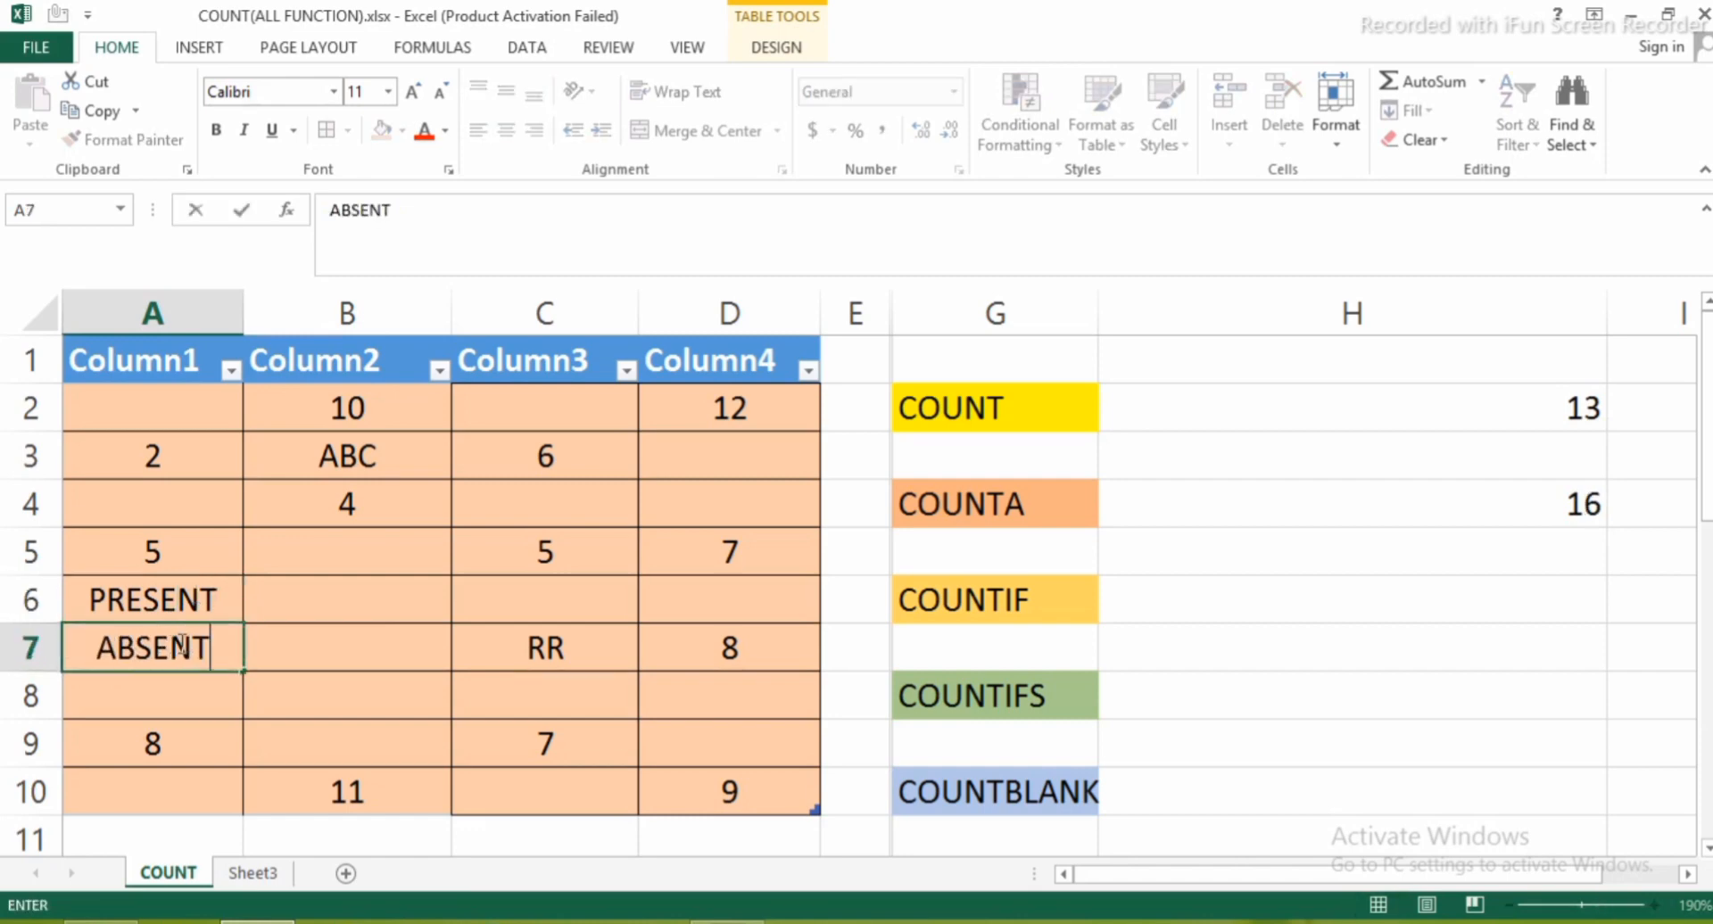
left_click(335, 595)
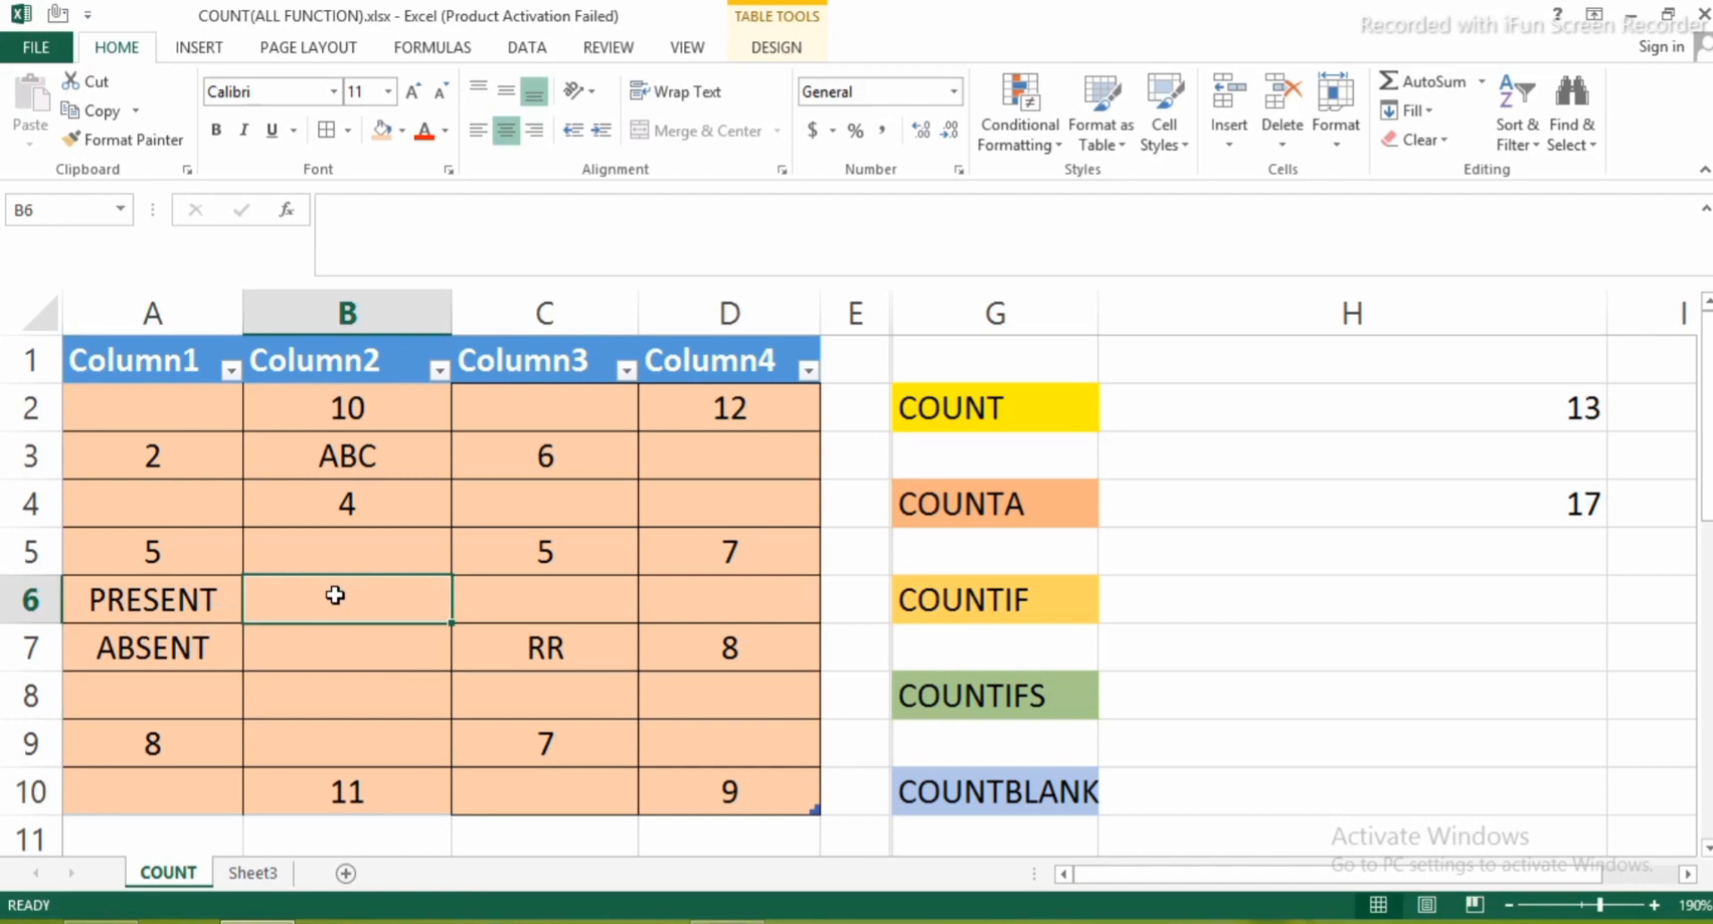
Enter PRESENT in C4 and B7, and ABSENT in C8 and B9 of the table
left_click(553, 506)
type("PRESENT")
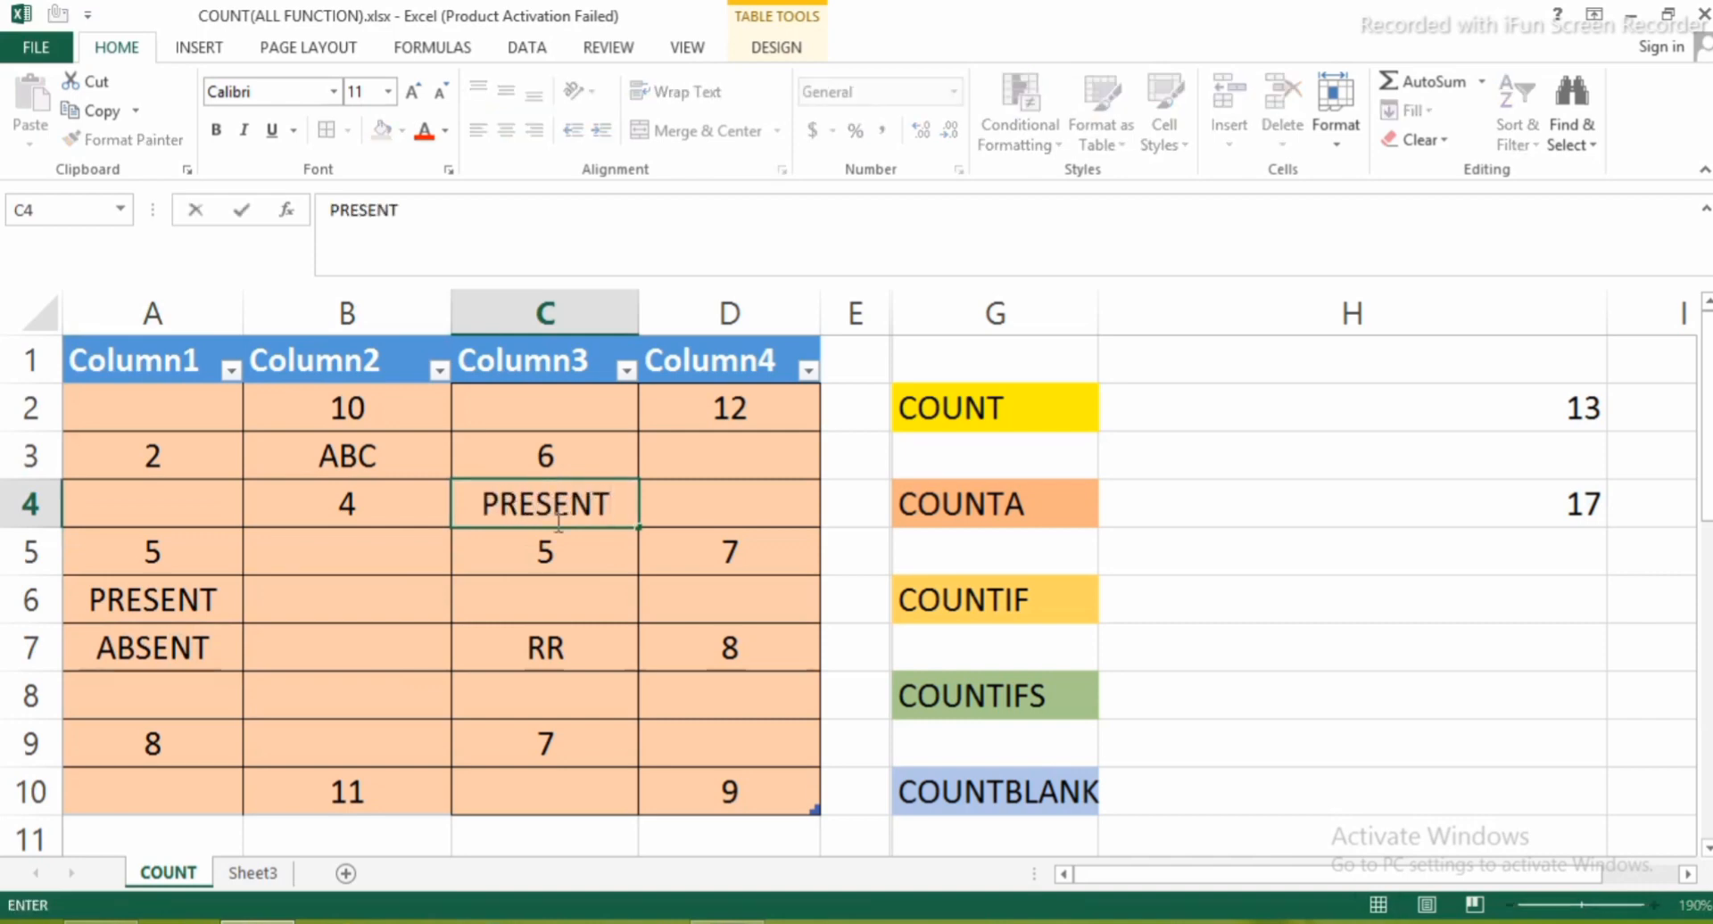
left_click(554, 696)
type("ABSENT")
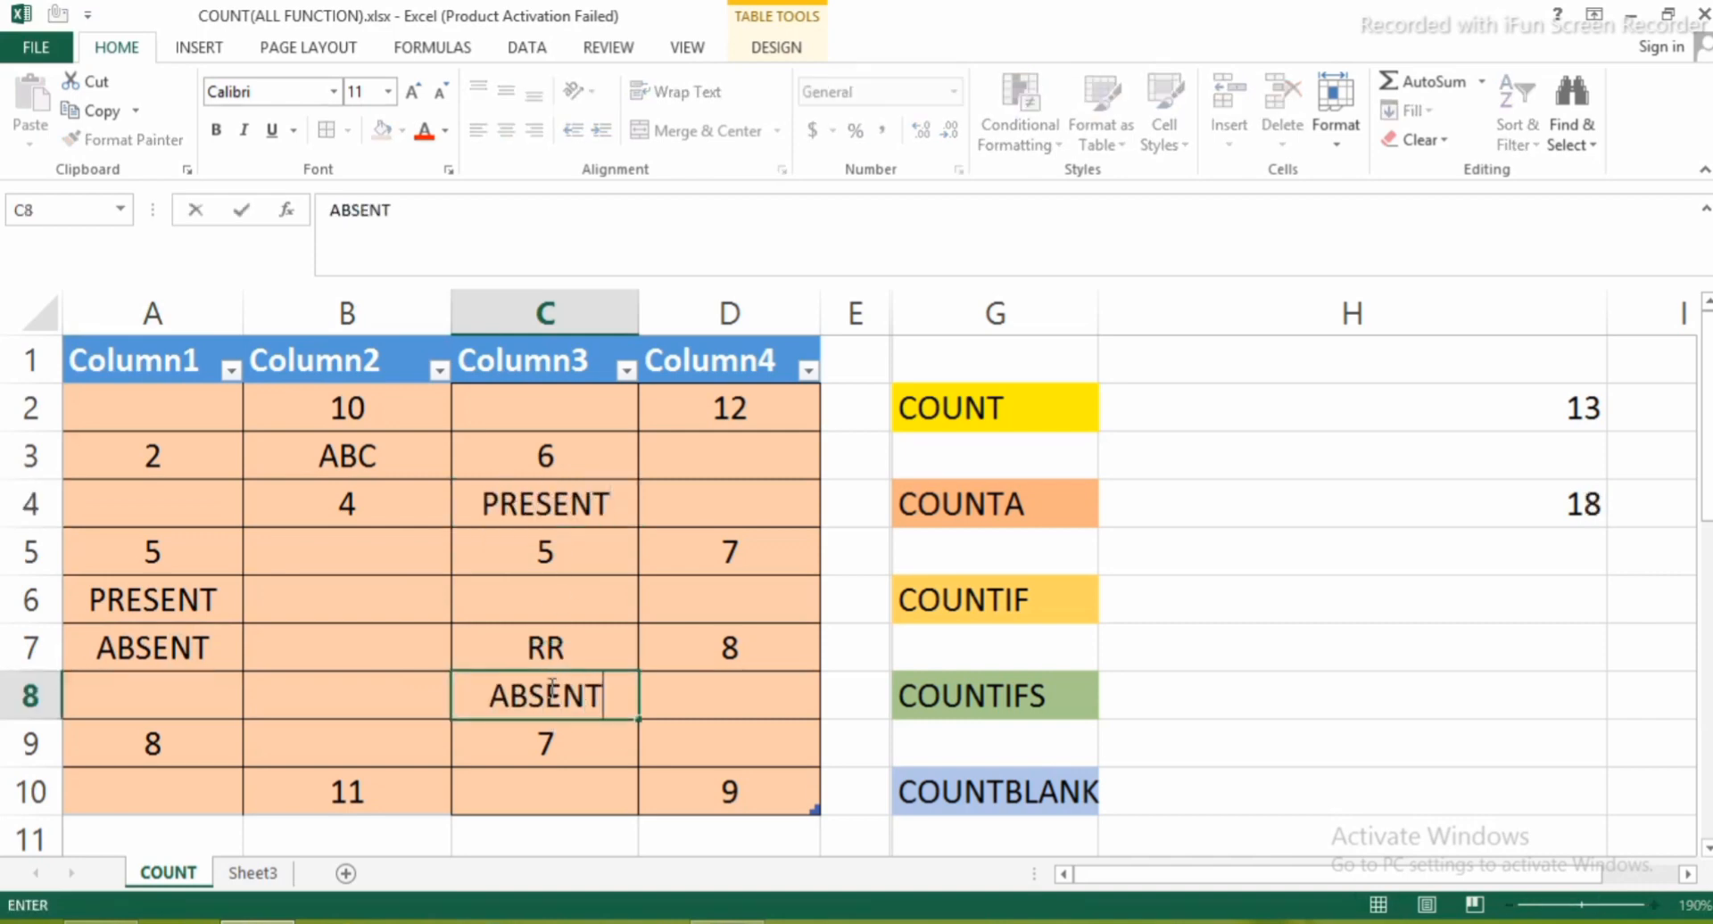
left_click(342, 647)
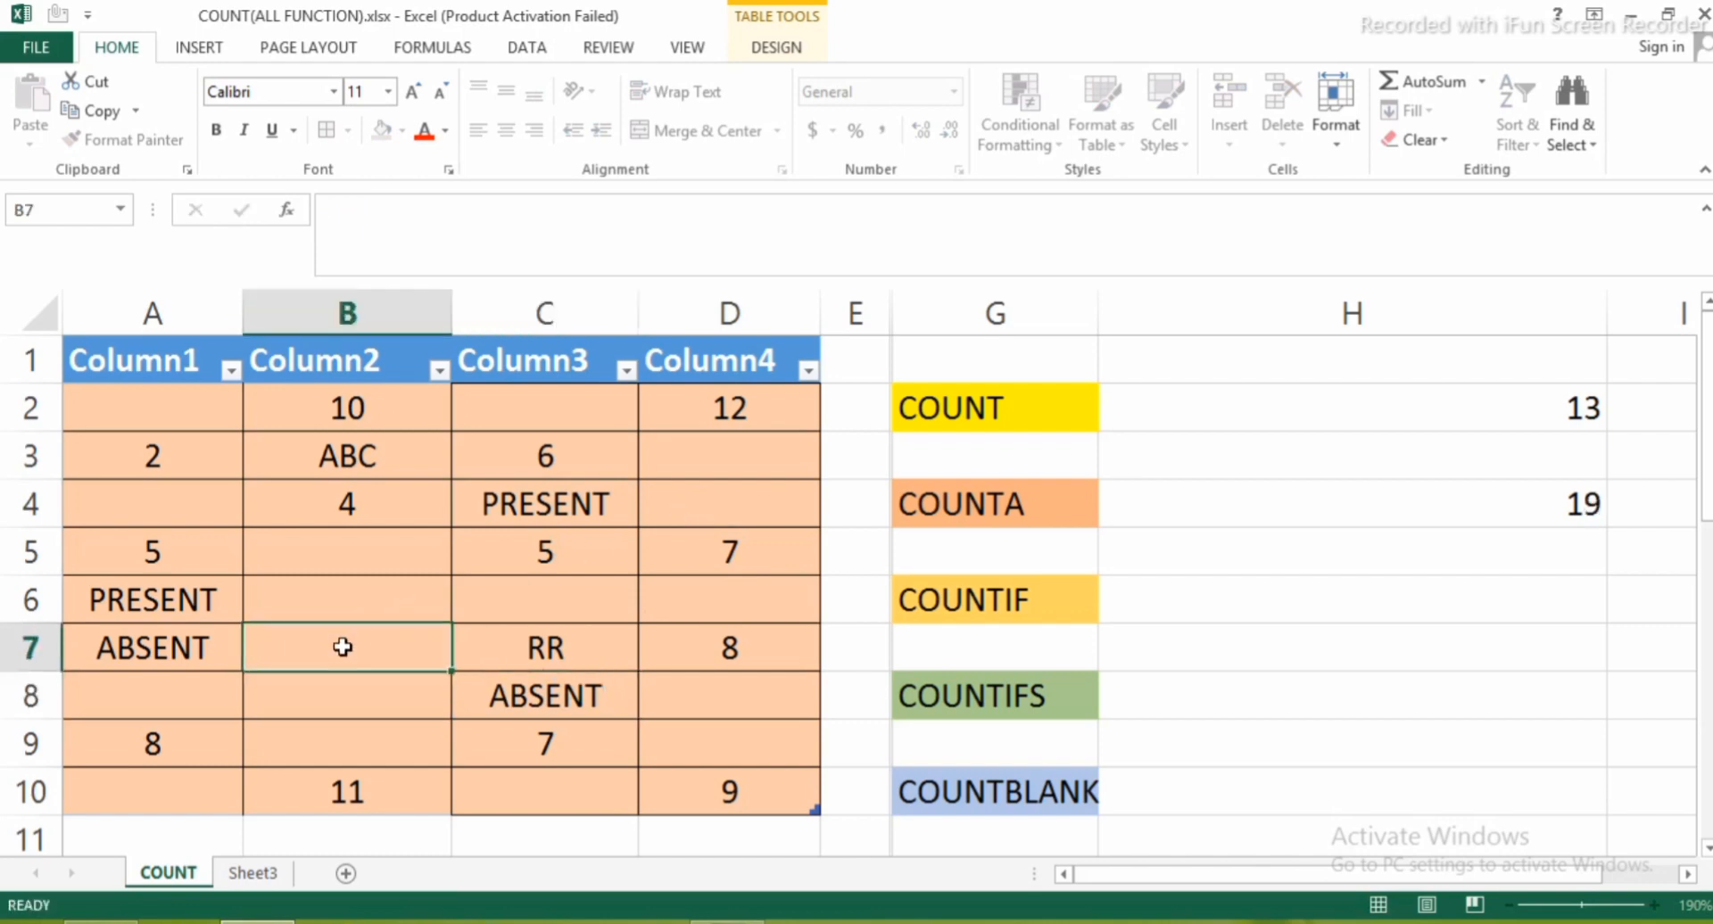
type("PRESENT")
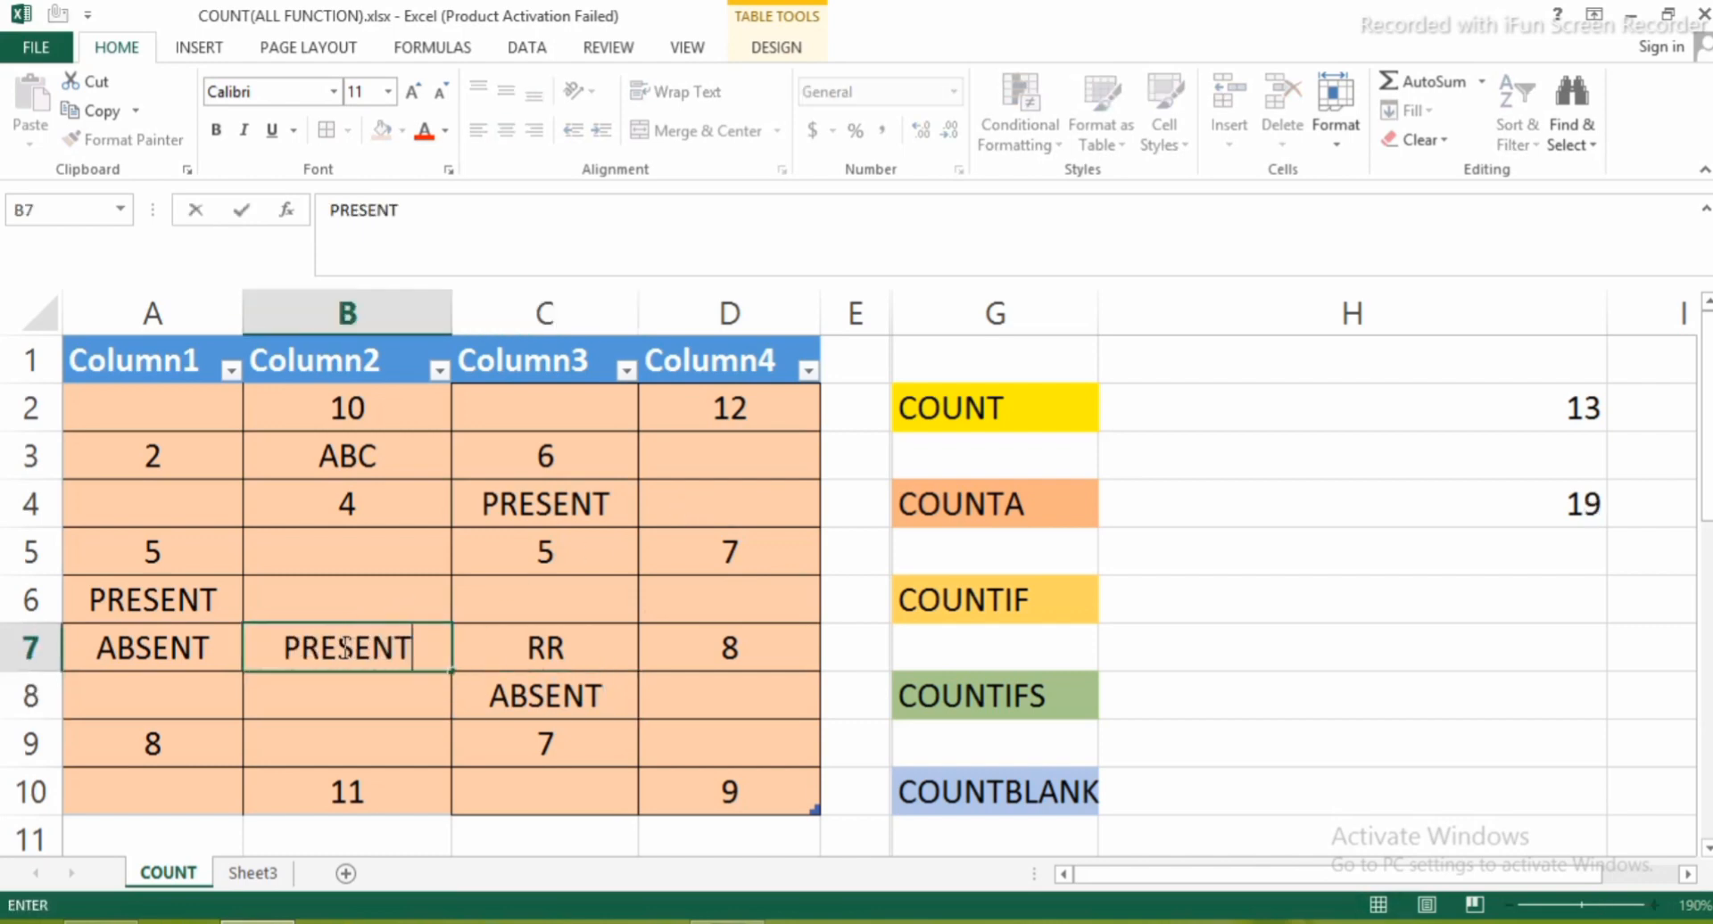
left_click(308, 744)
type("ABSENT")
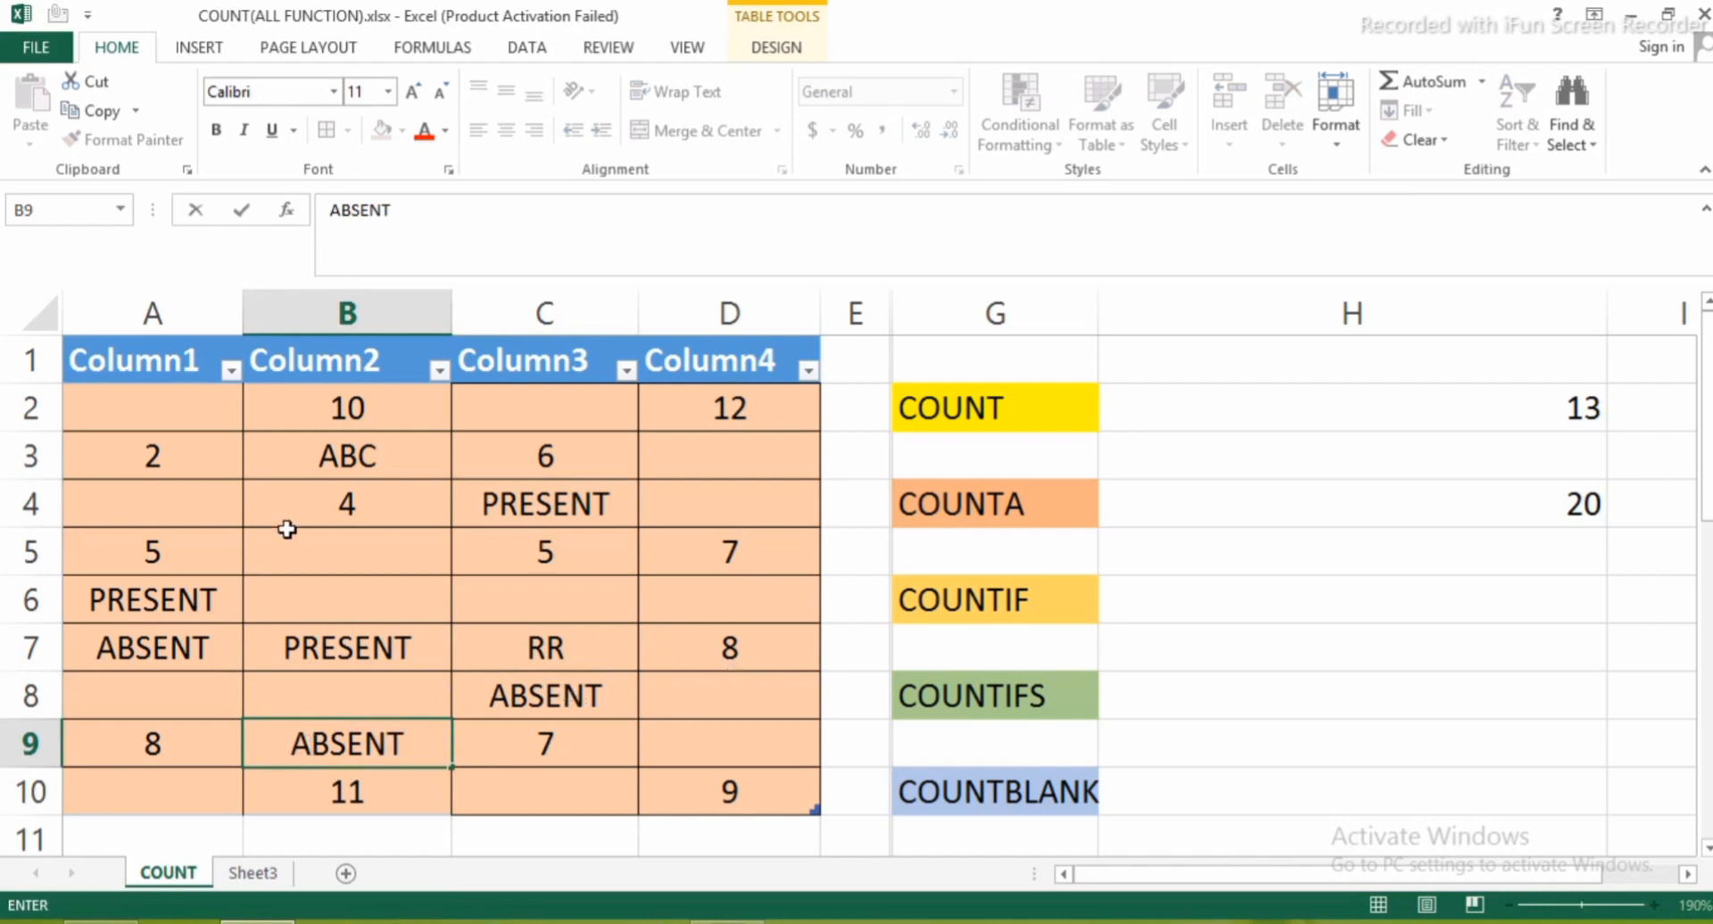
Enter =COUNTIF(Table2,"PRESENT") in H6 beside the COUNTIF label, using the table data in A2:D10 as the range
left_click(1159, 599)
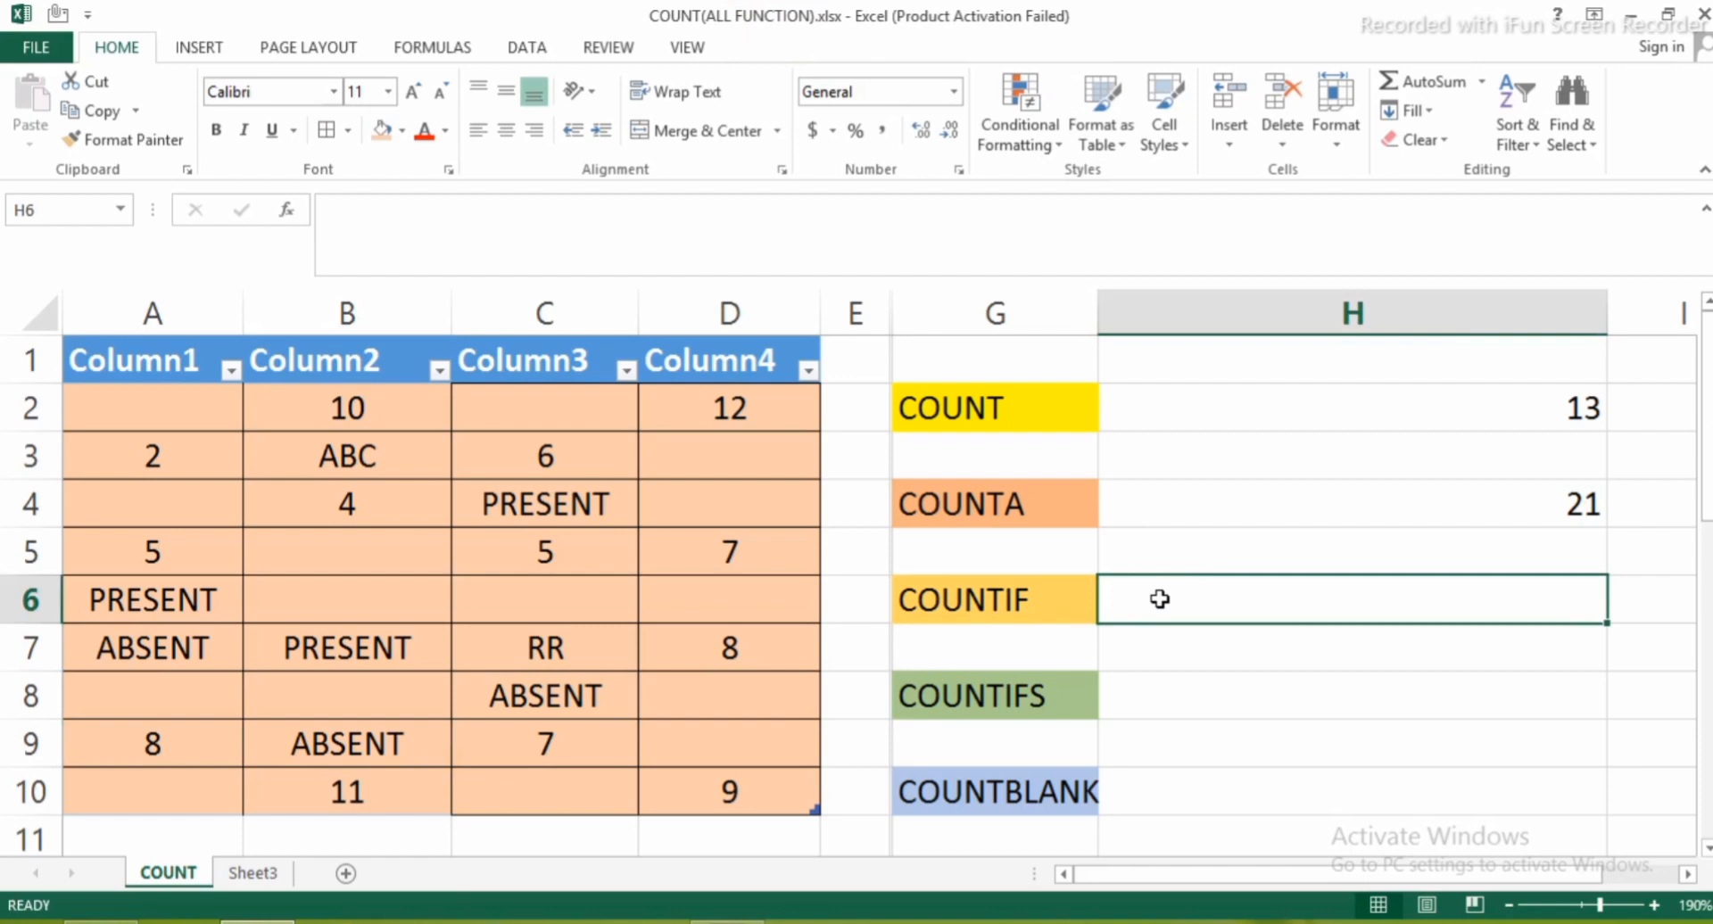
type("=")
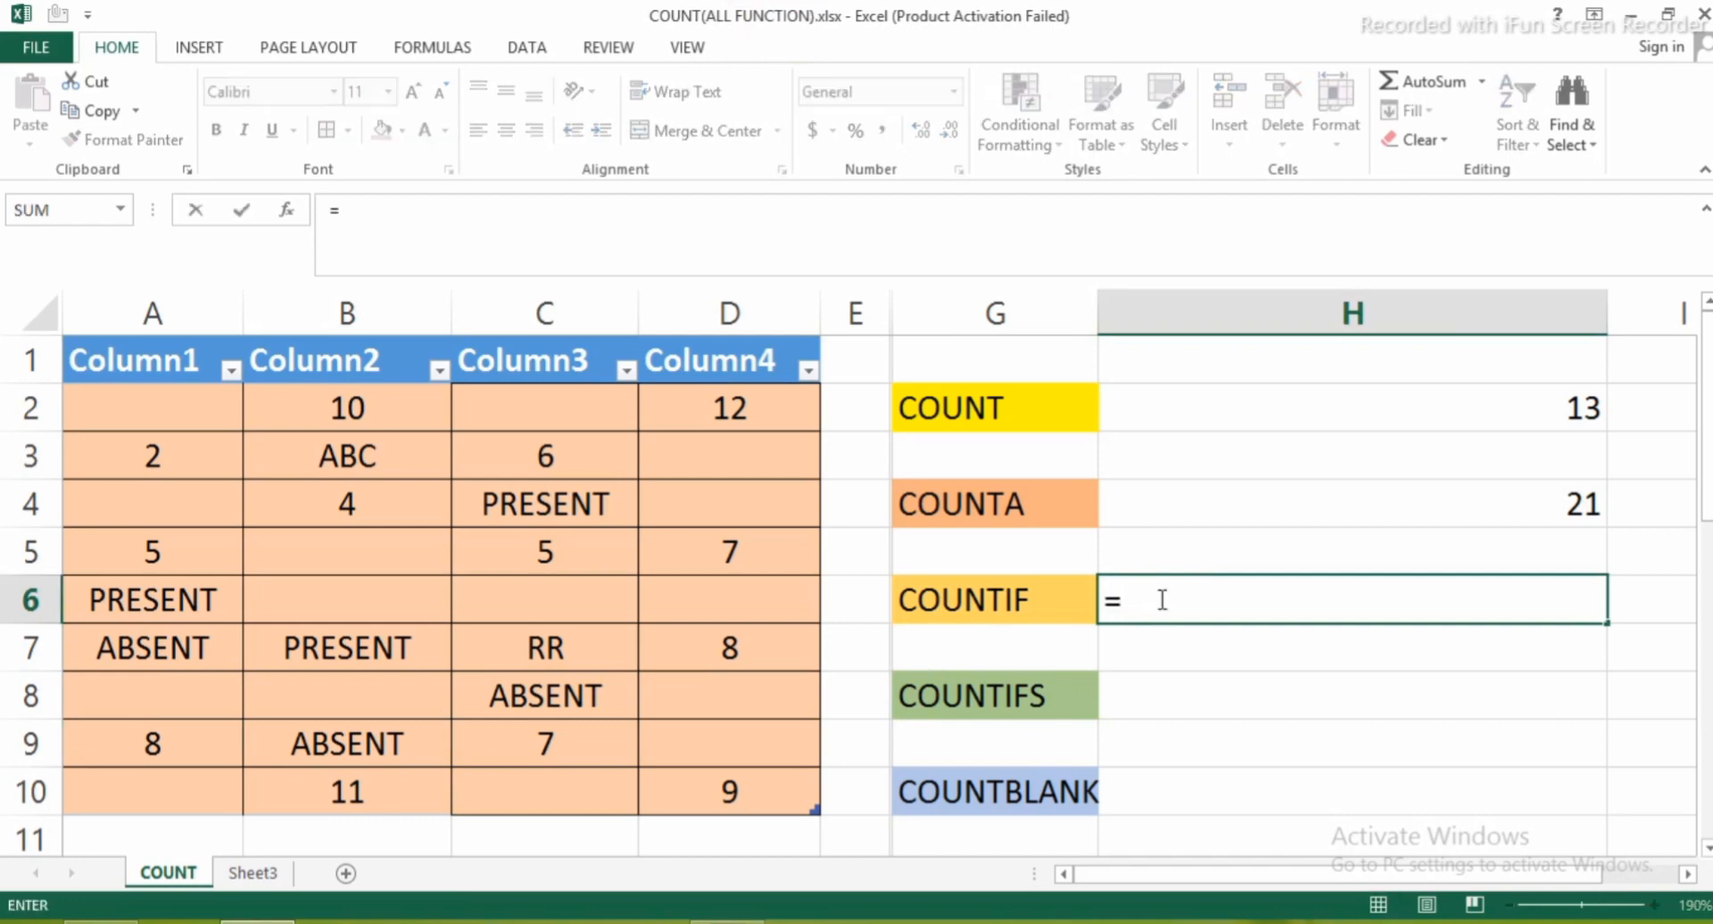
type("COUNTIF")
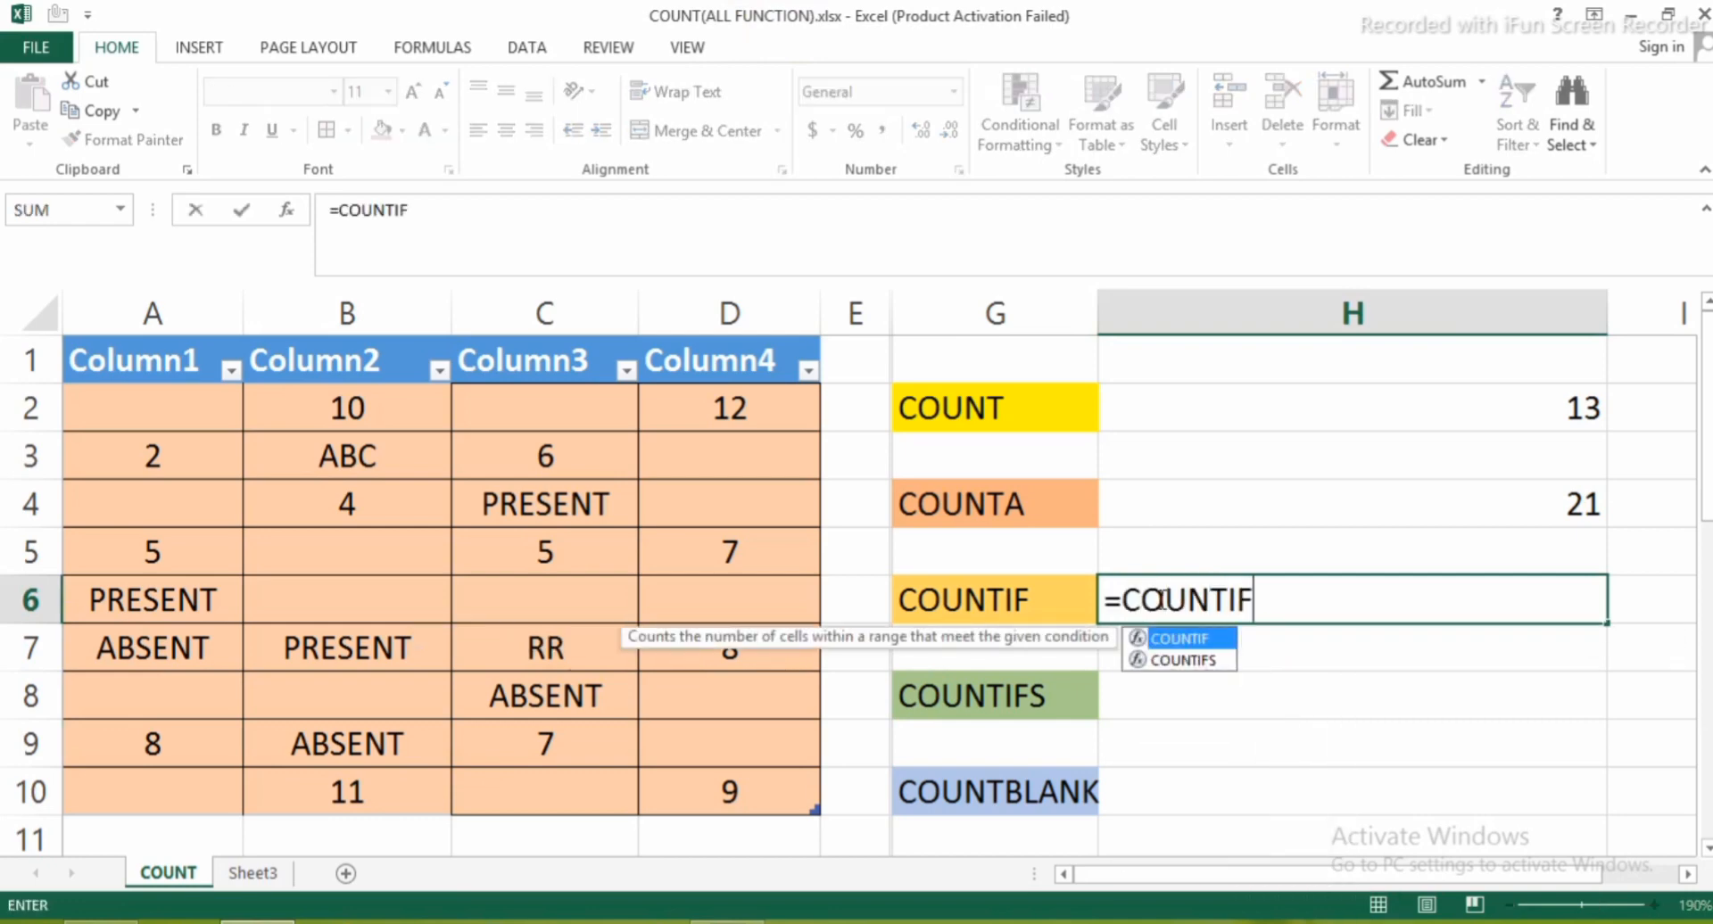
type("(")
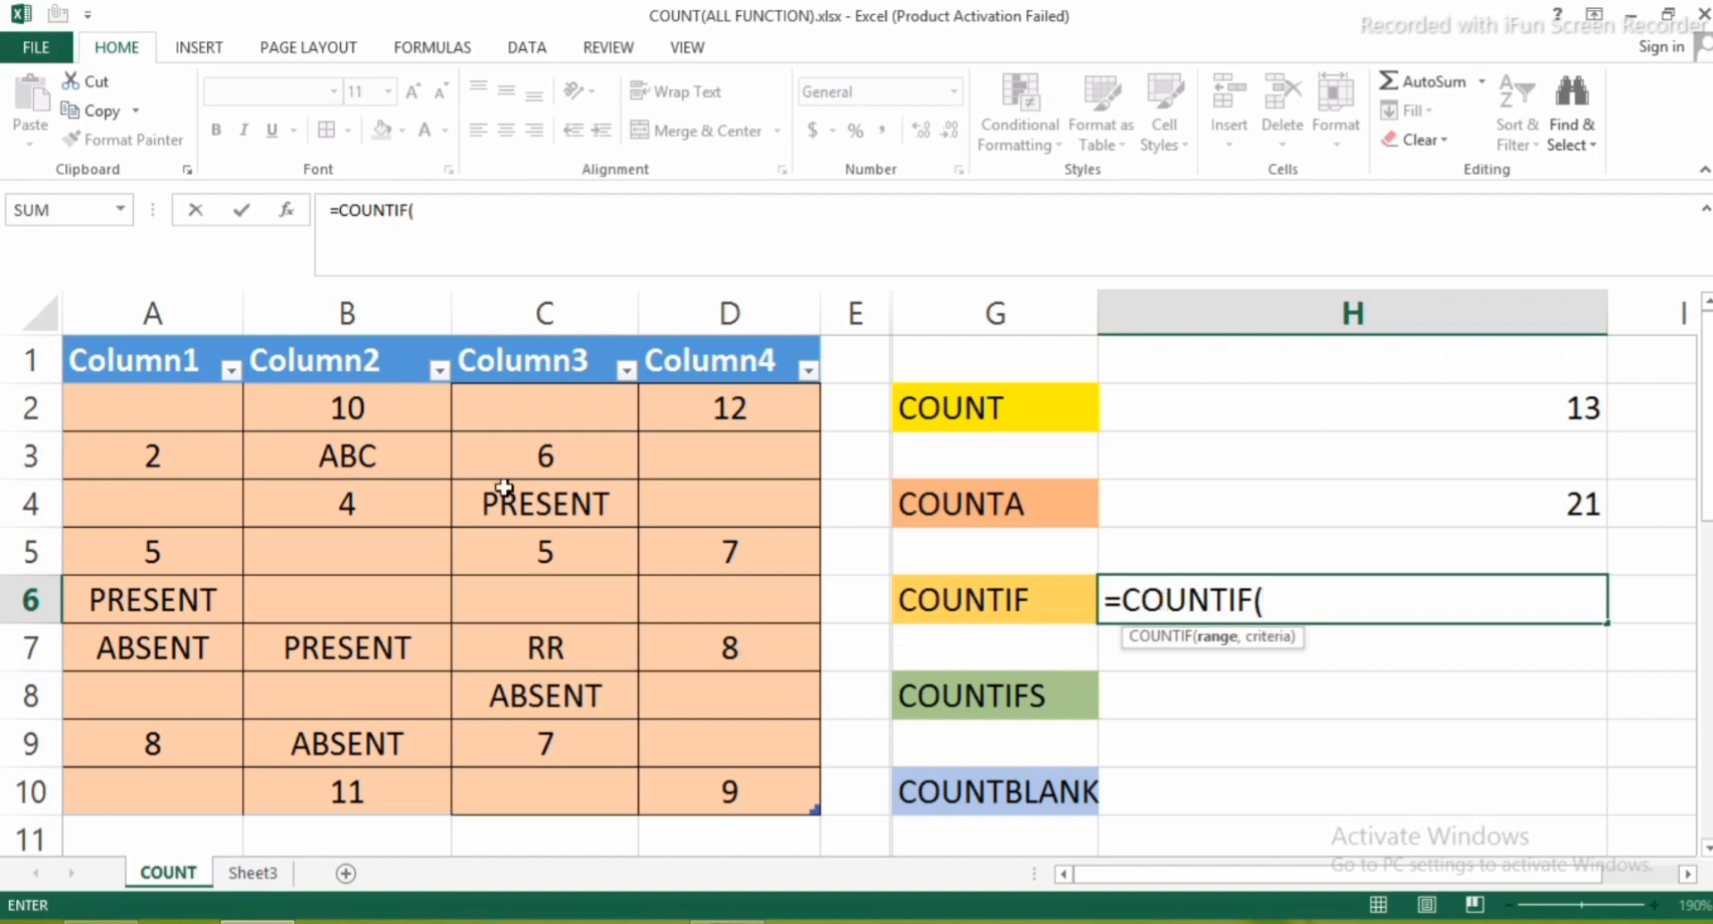
left_click_drag(144, 403, 145, 403)
key("shift+Right")
key("shift+Right")
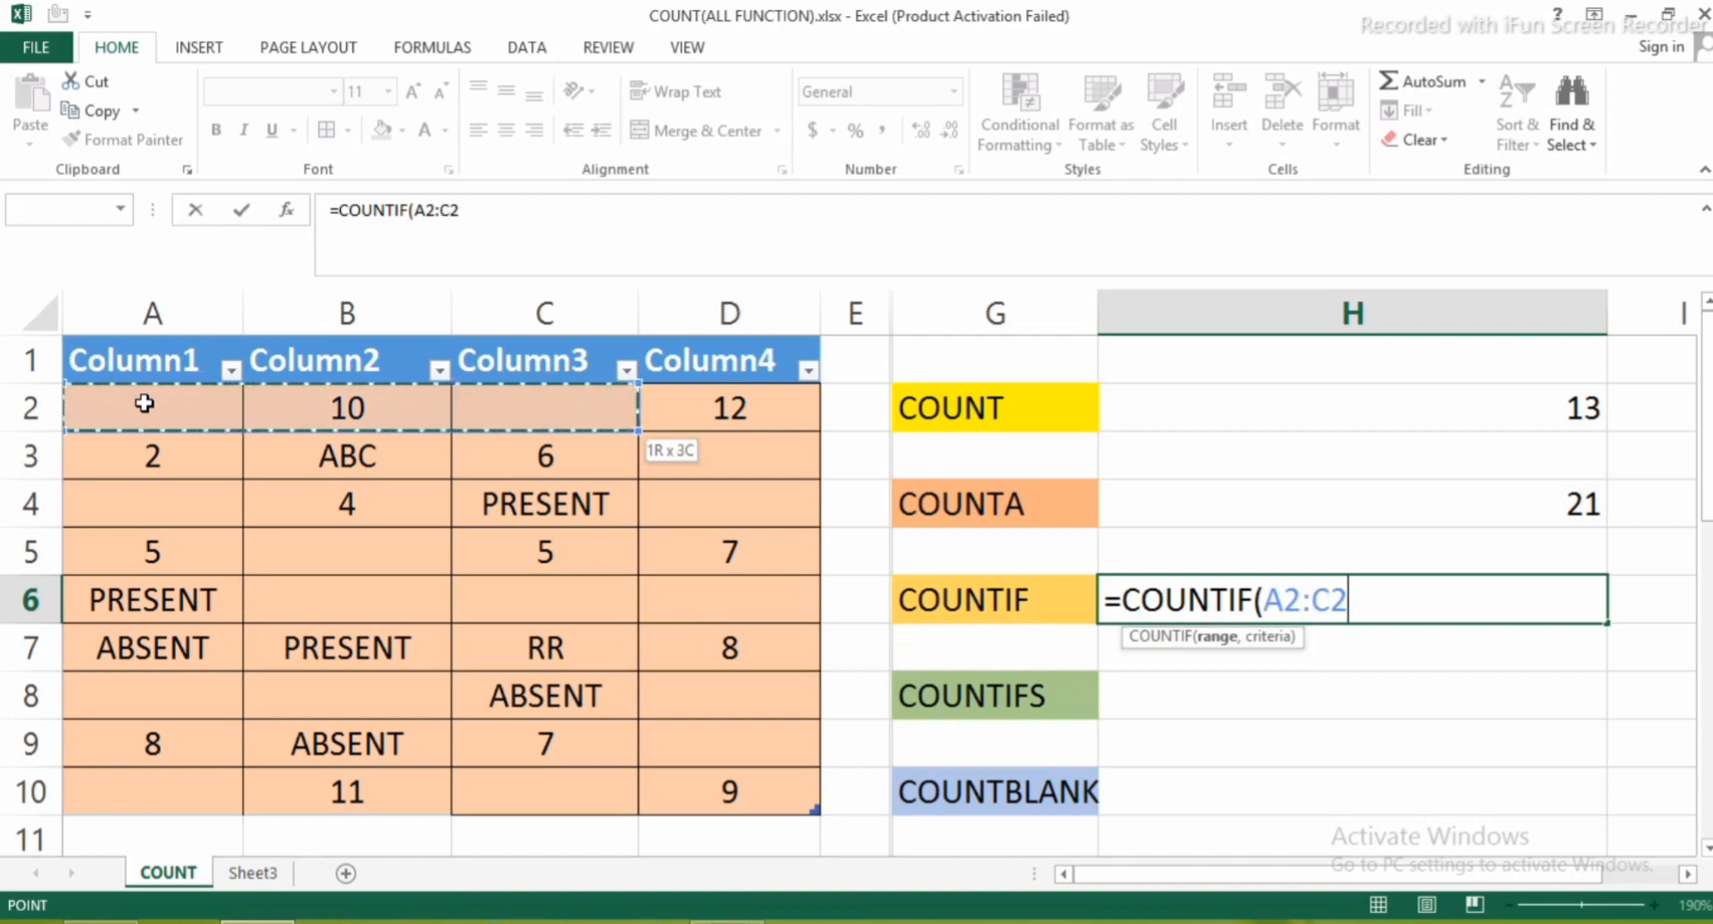
key("shift+Down")
key("shift+Down")
key("shift+Down")
key("shift+Down")
key("shift+Down")
key("shift+Down")
key("shift+Down")
key("shift+Down")
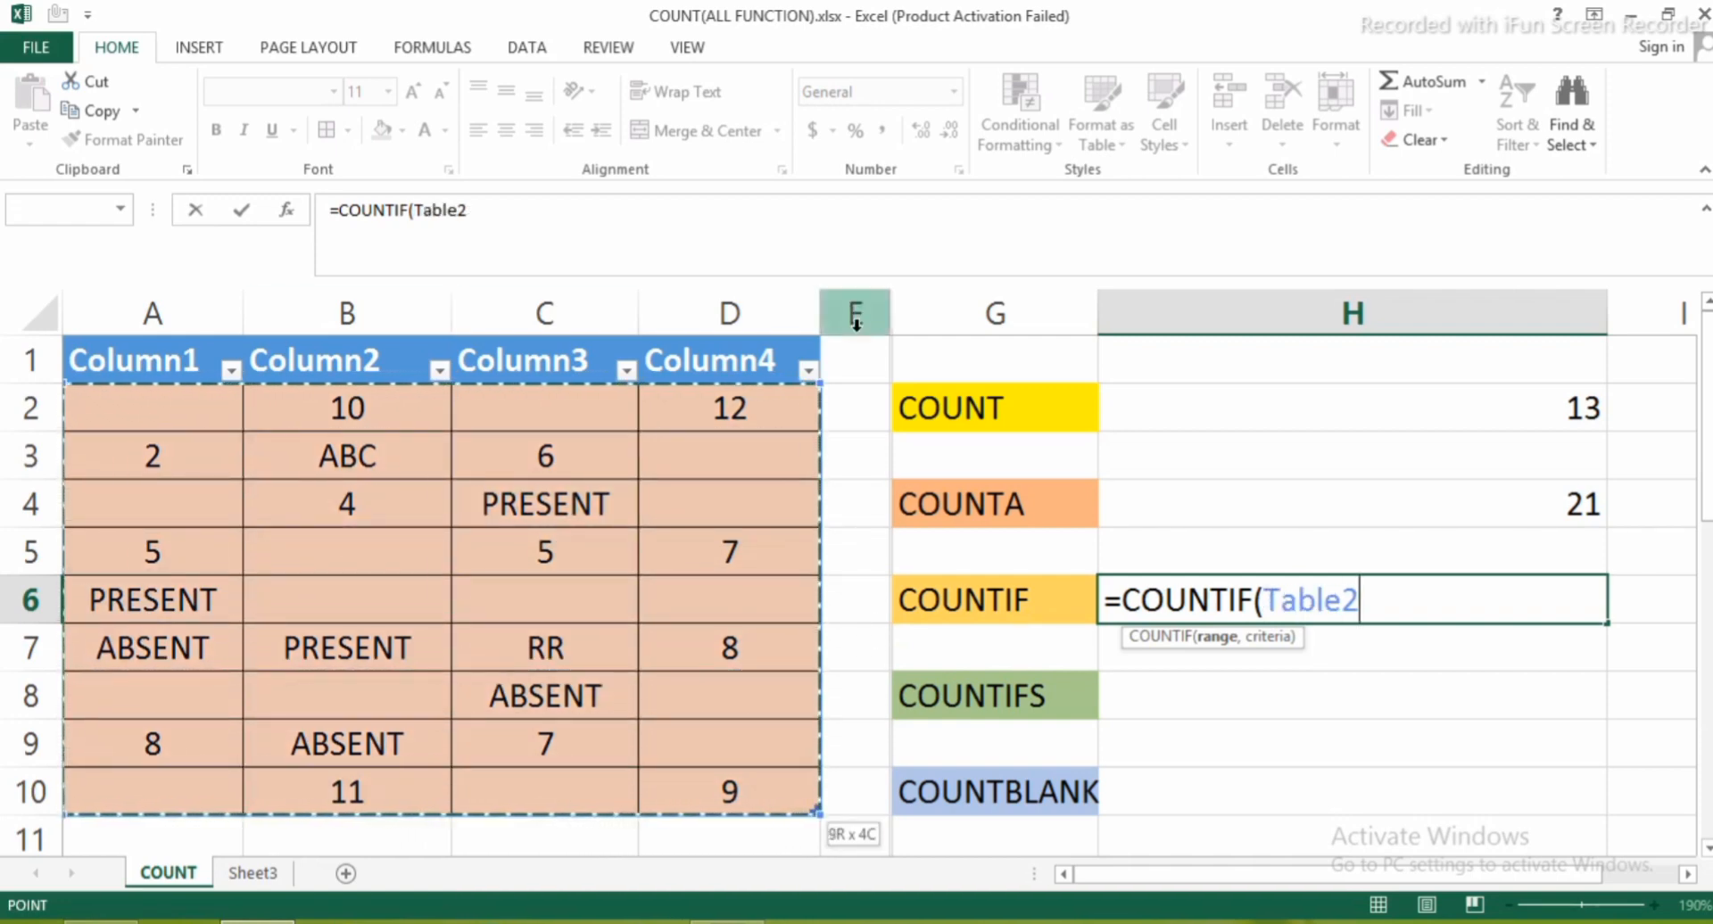
key("F8")
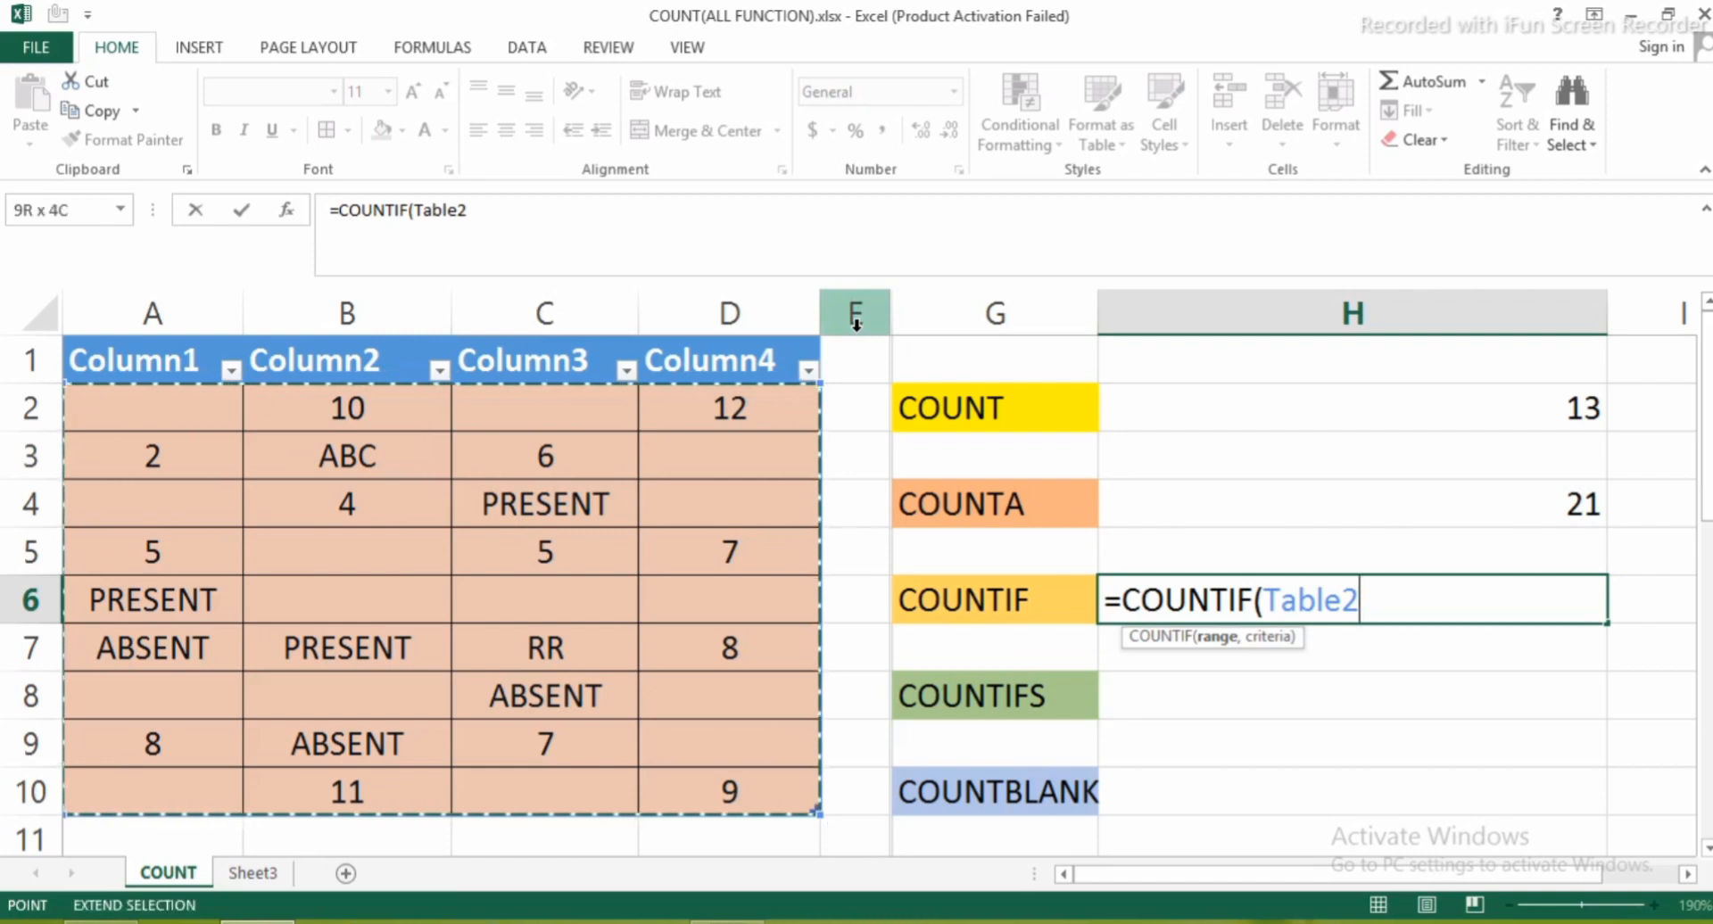
type(",")
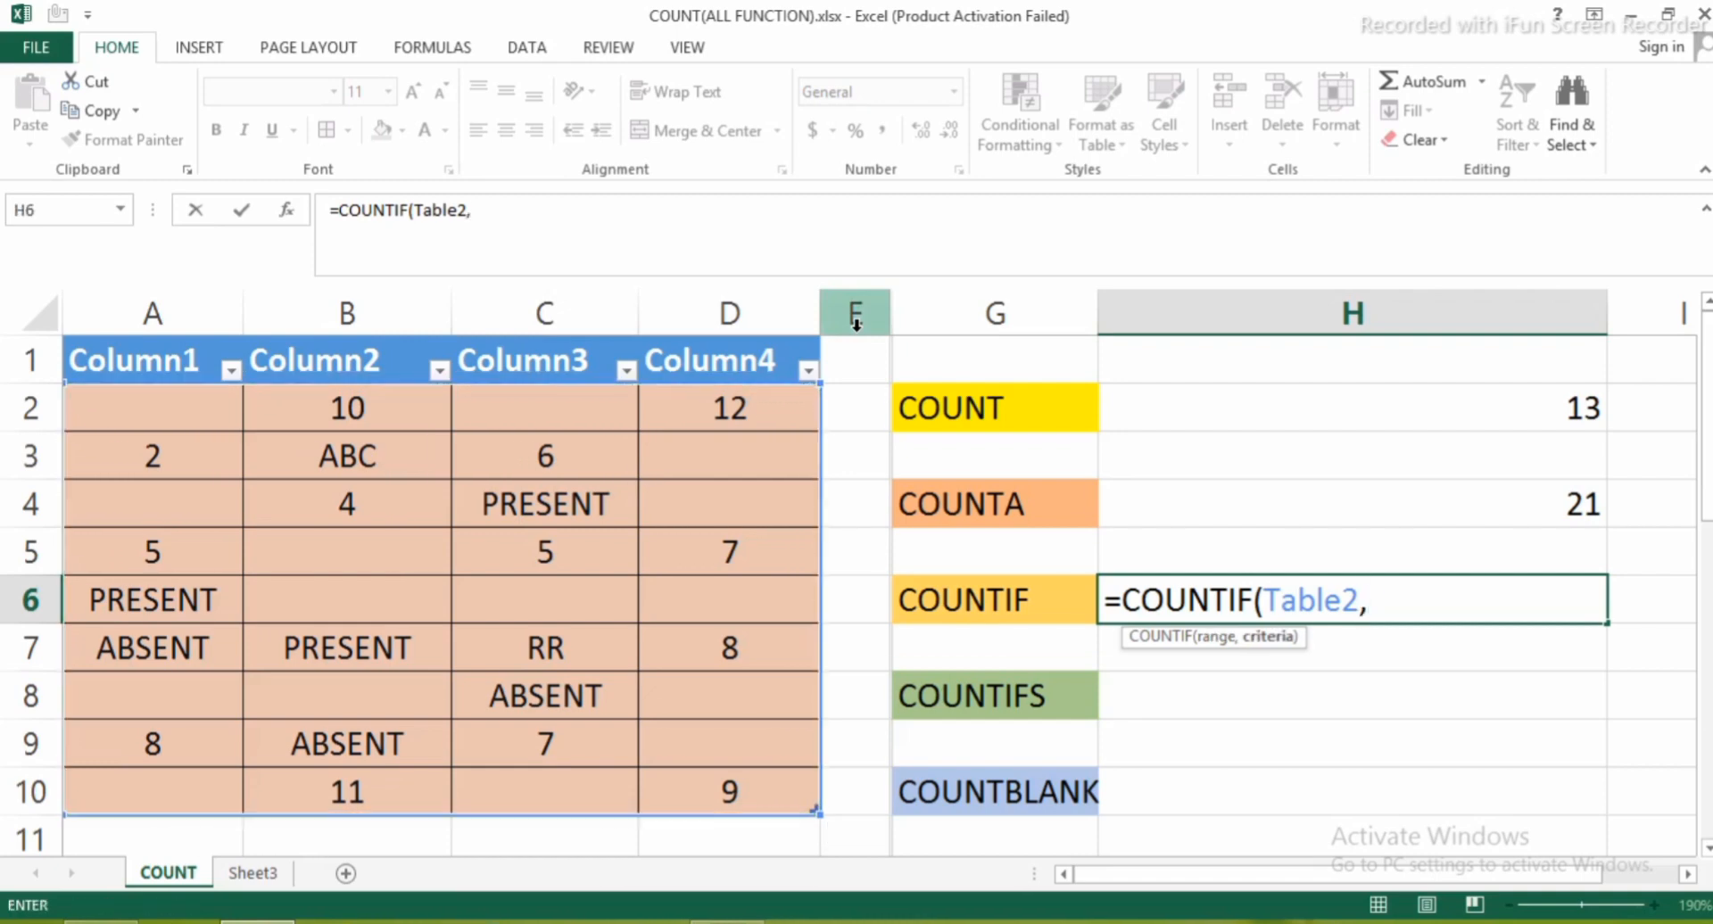
type("\"PRESENT")
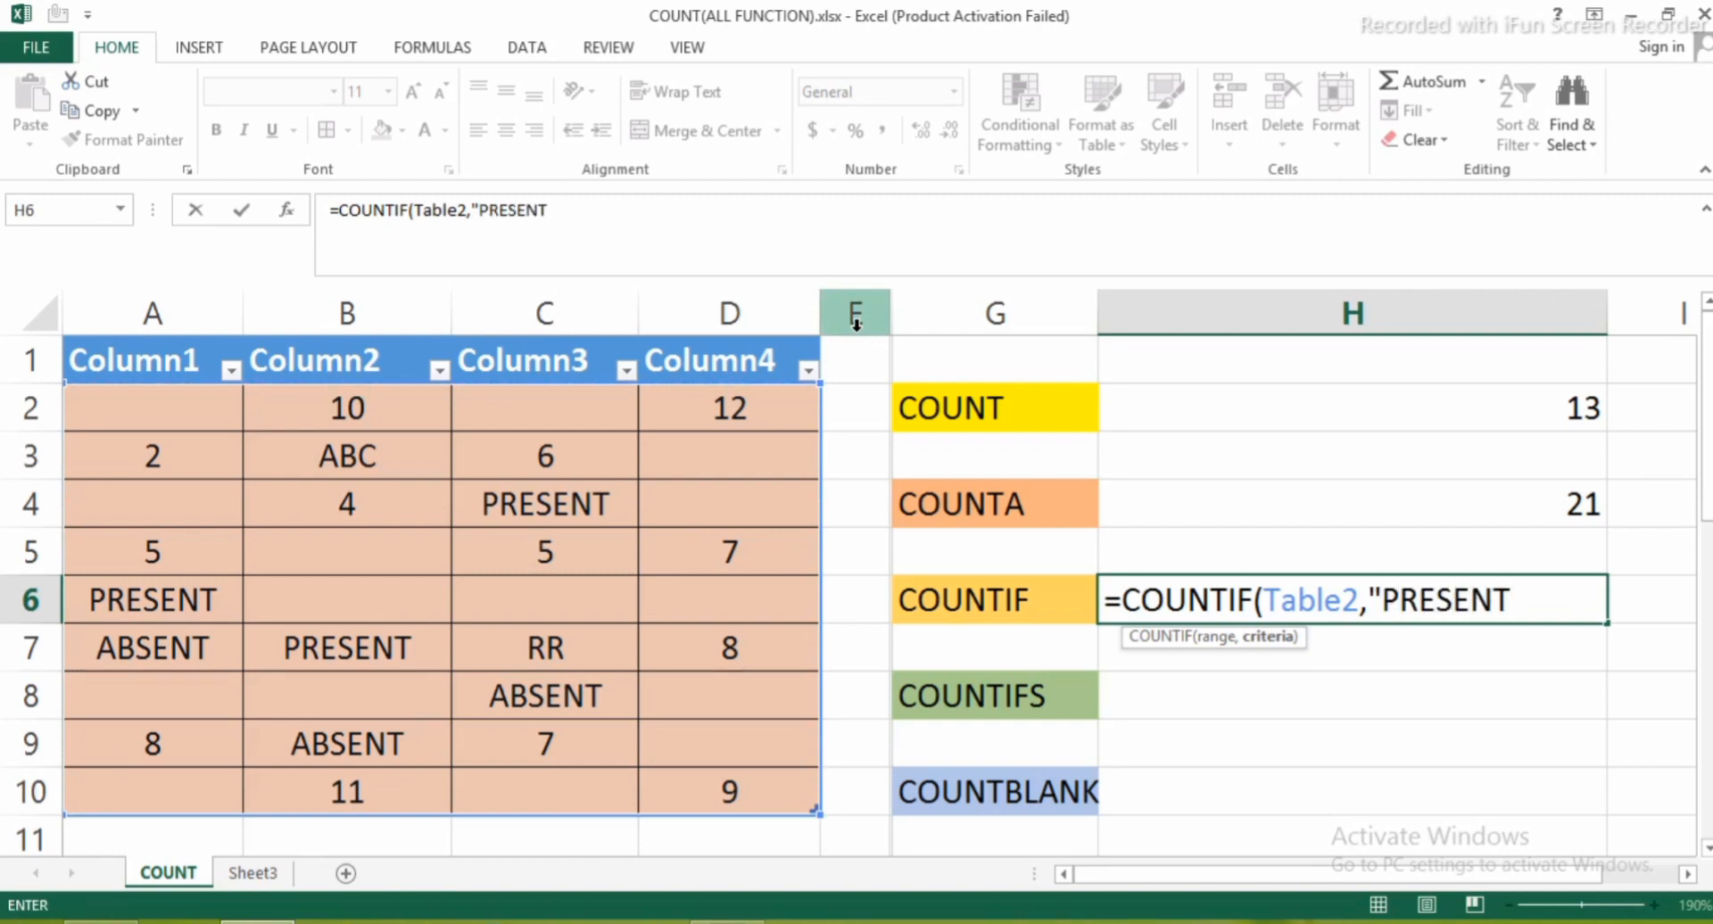
type("\")")
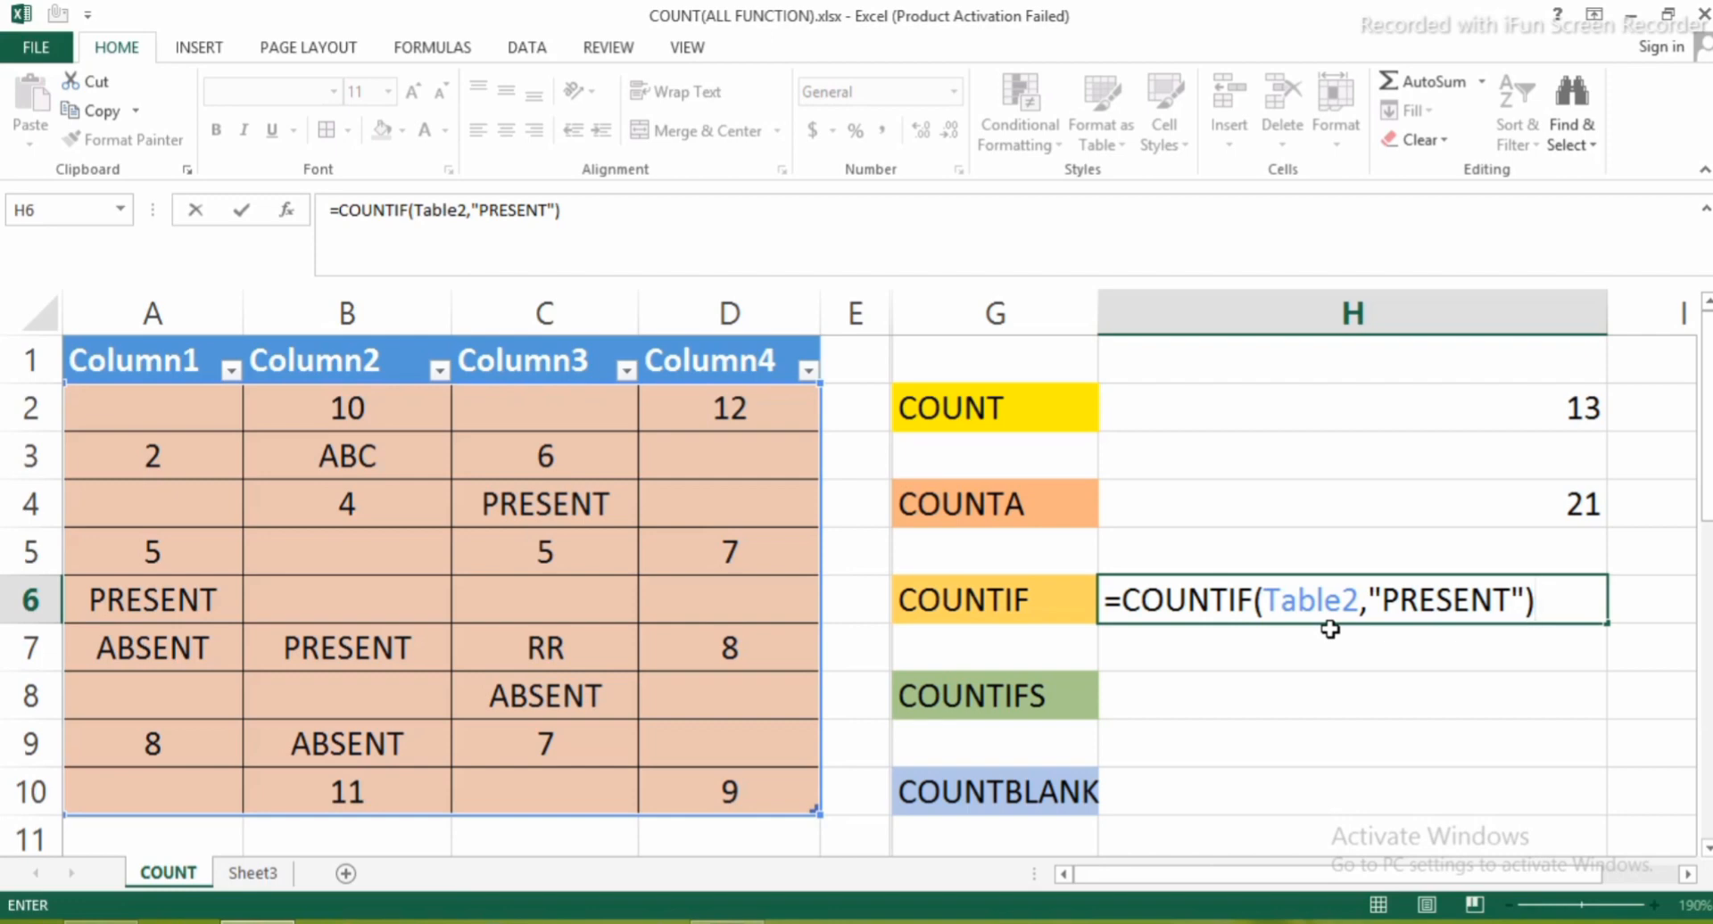
key("Return")
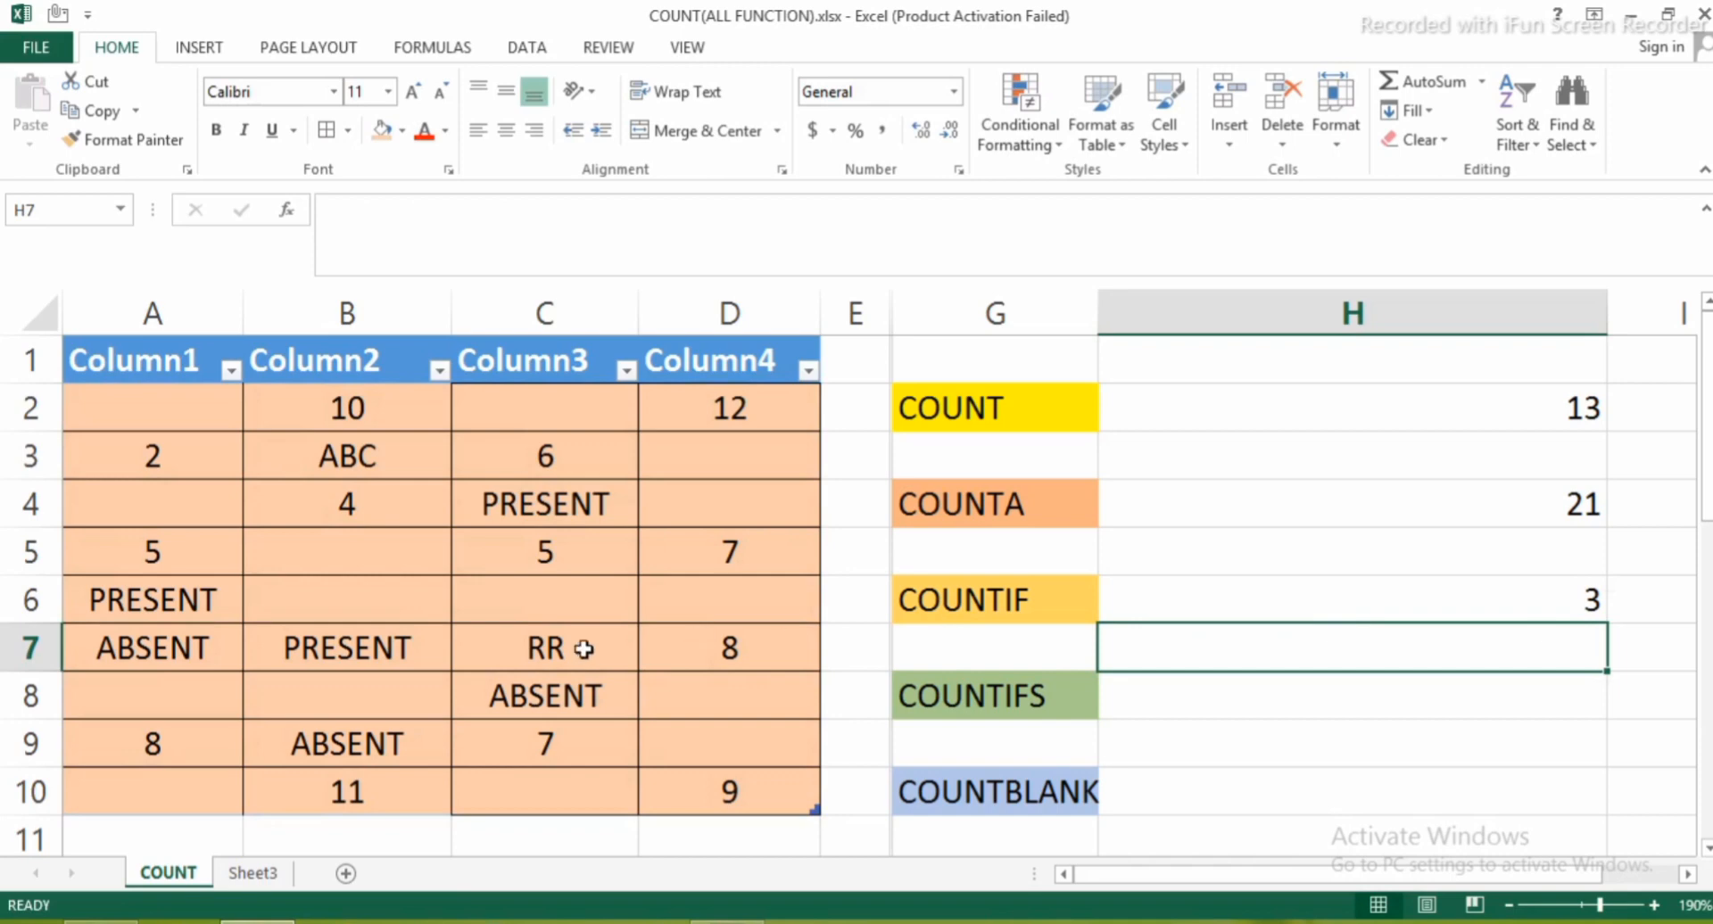
Check the PRESENT cells A6, C4 and B7 against the COUNTIF result, and review the range and criteria of the formula in H6
left_click(191, 602)
left_click(547, 505)
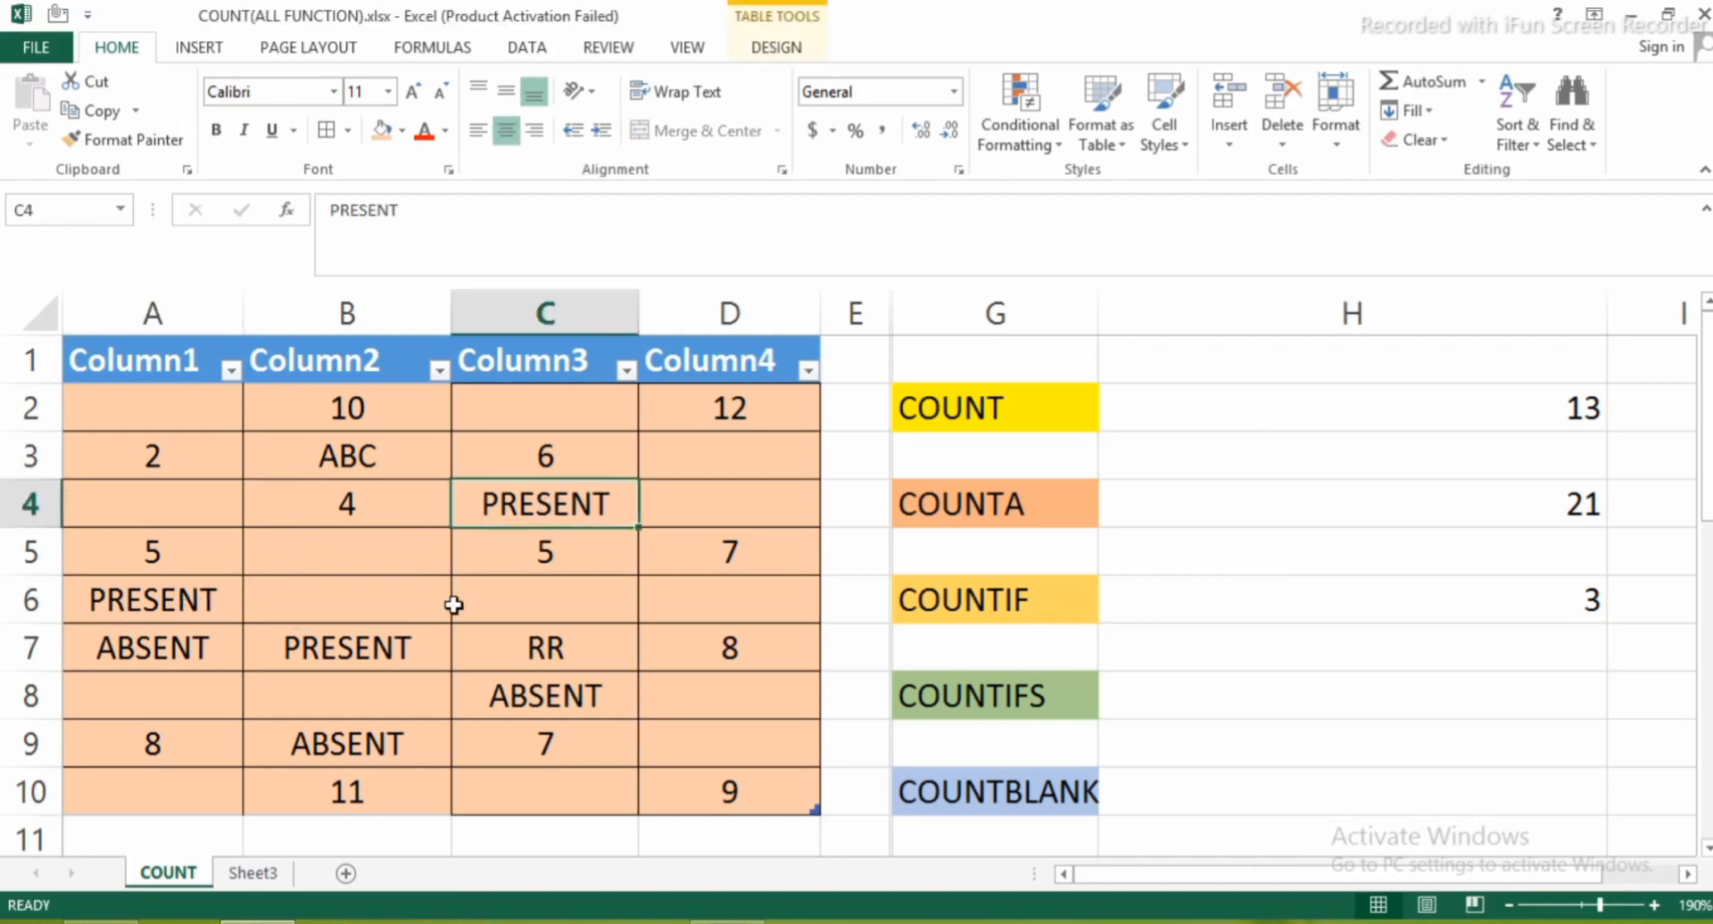
left_click(399, 650)
left_click(1408, 599)
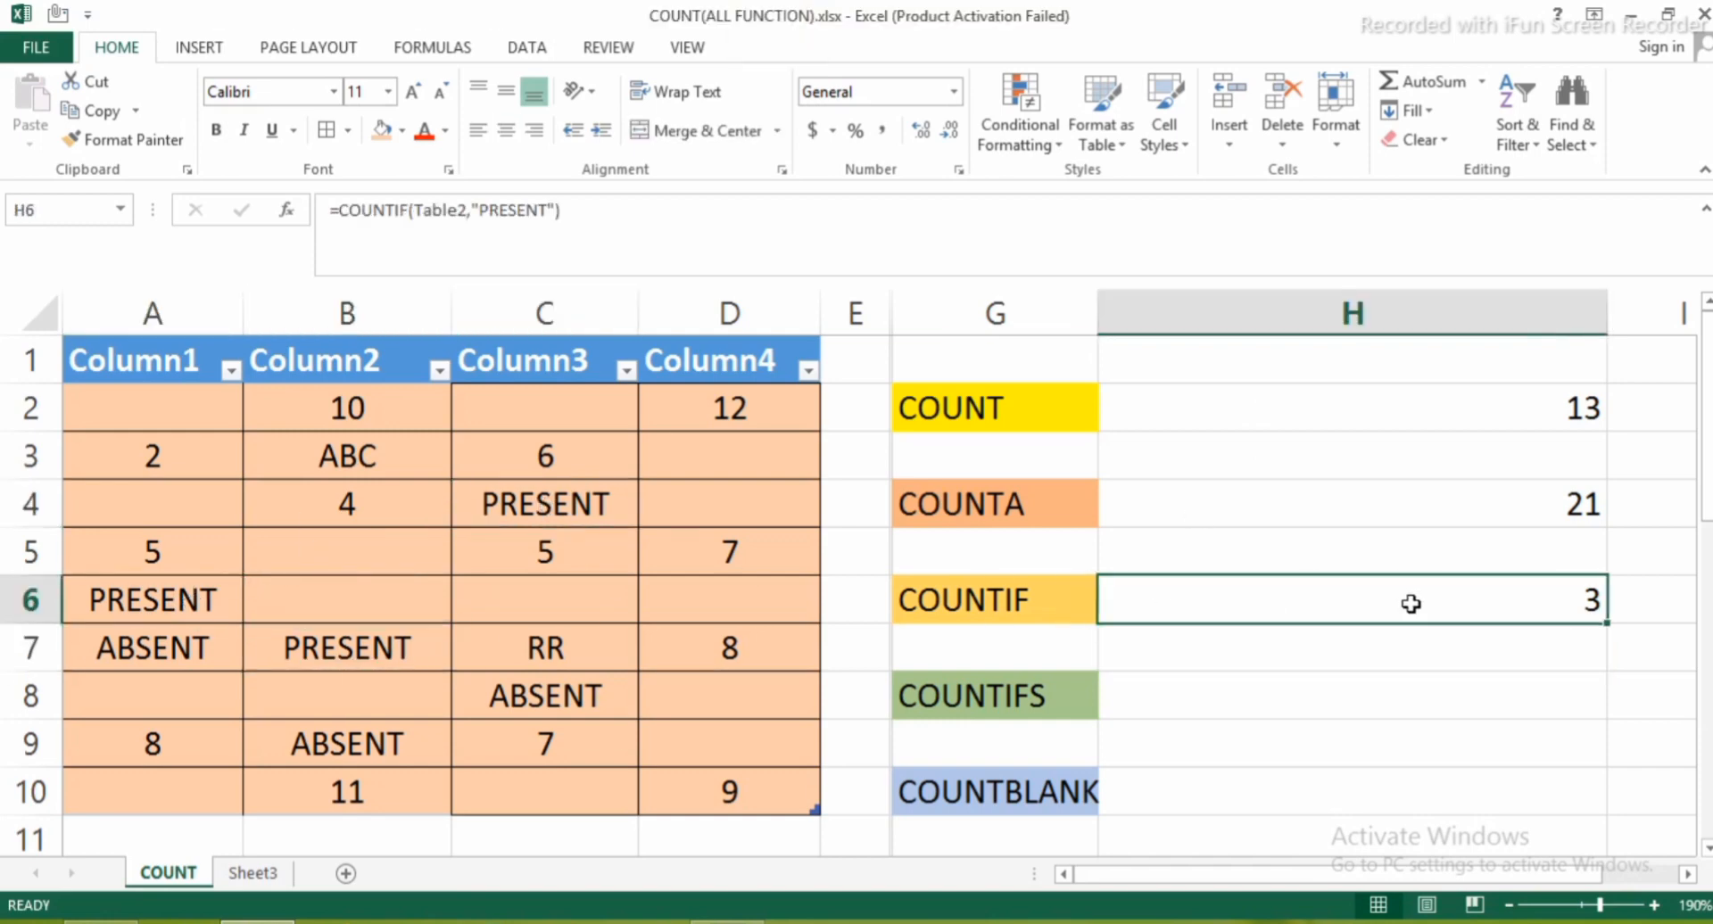
double_click(1315, 592)
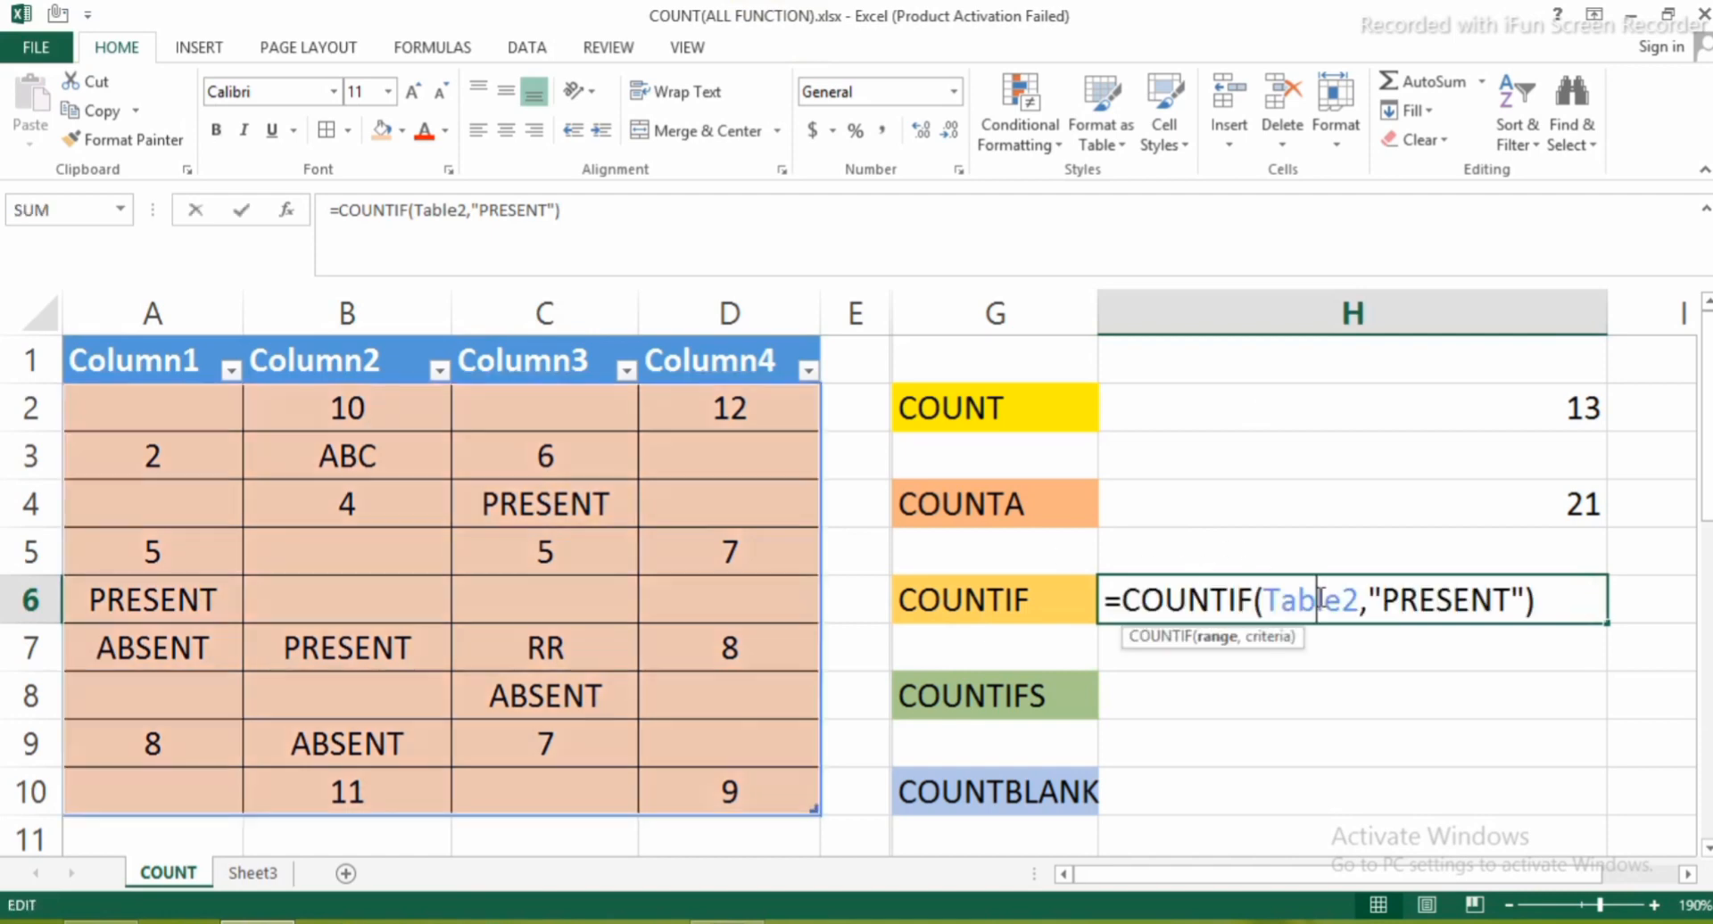
left_click(1474, 601)
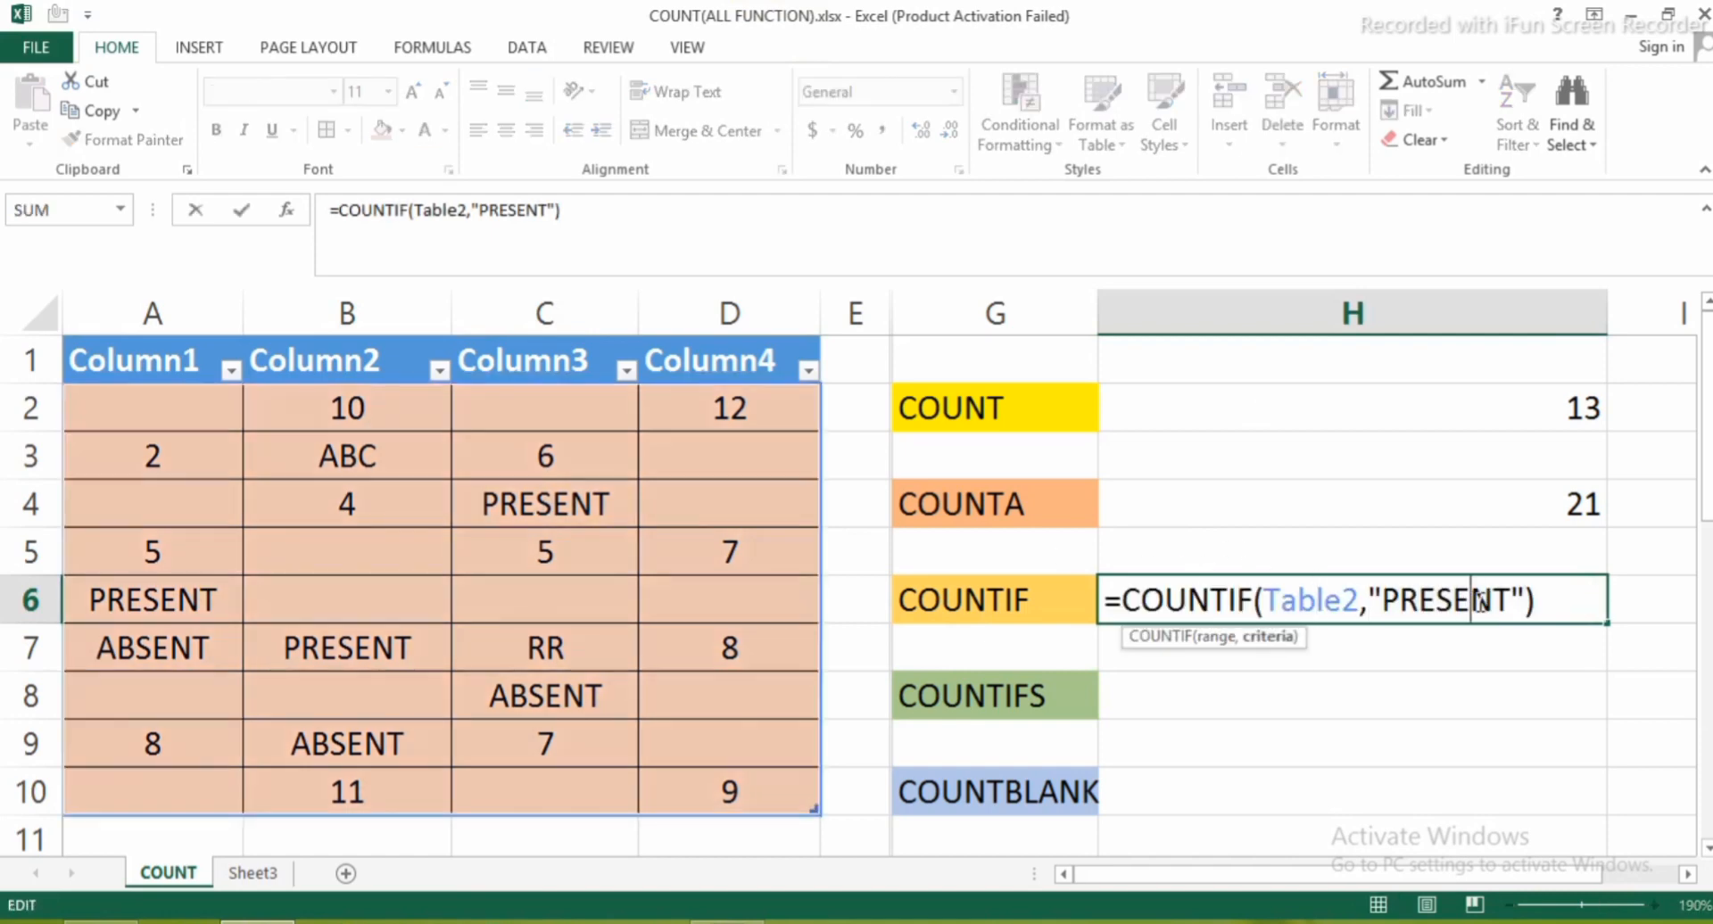
left_click(1300, 695)
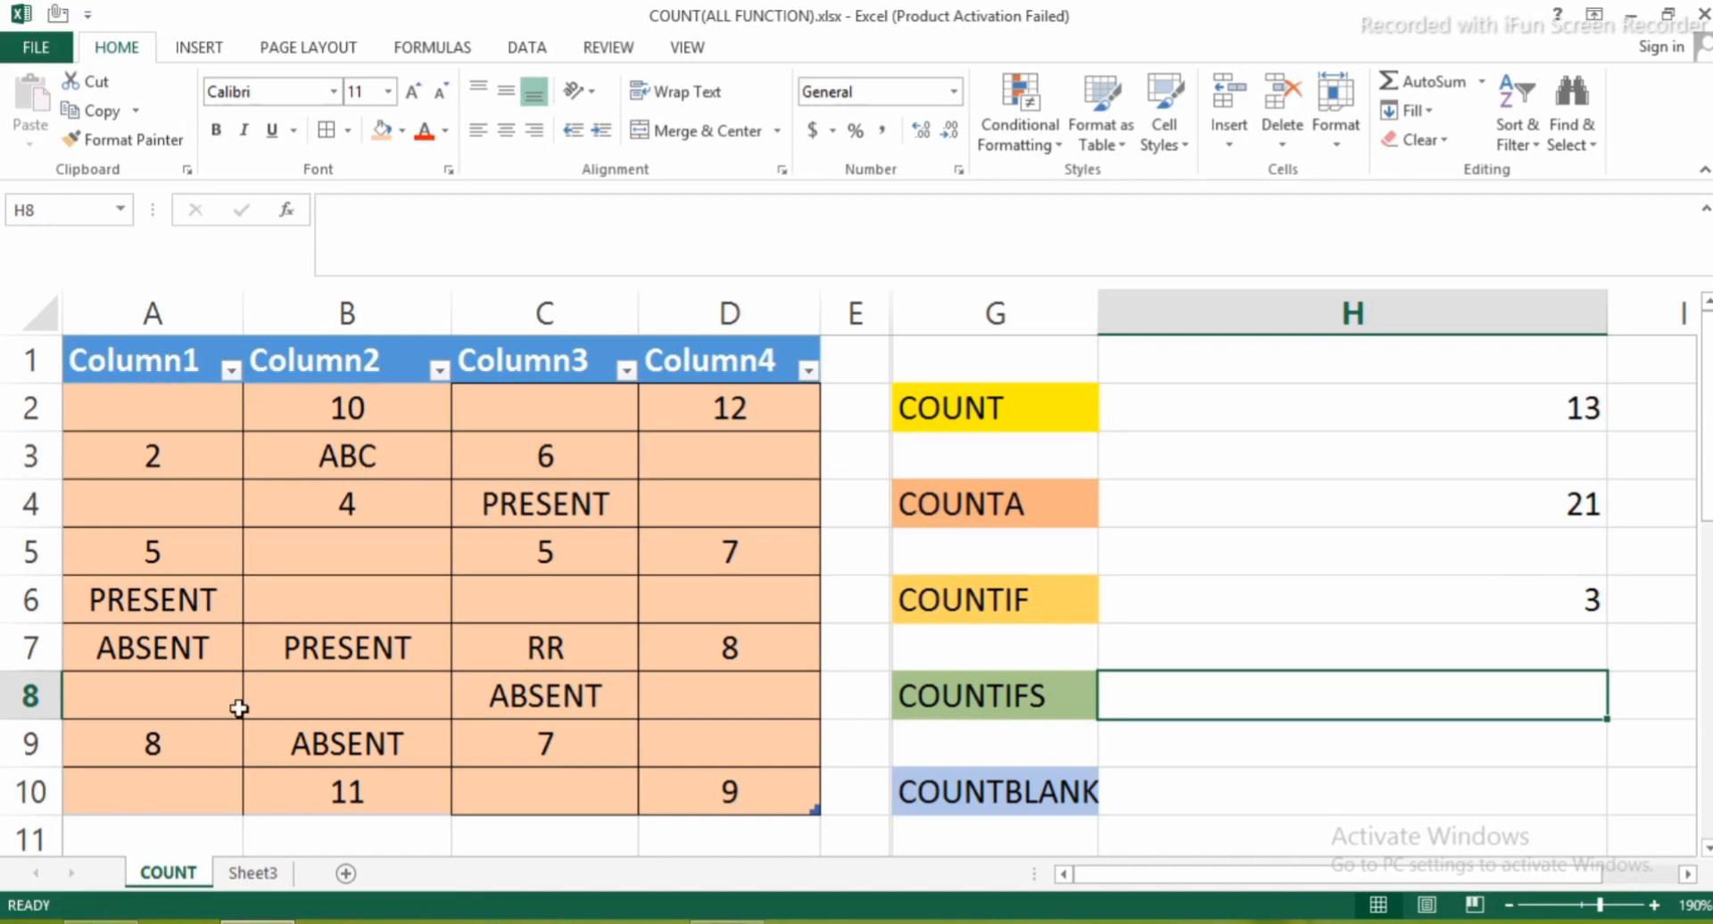
Copy the GENDER and CITY list with its headers from A16:B25, below the main table
left_click(200, 807)
key("Down")
key("Down")
key("Down")
key("Down")
key("Down")
key("Down")
key("Down")
key("Down")
key("Down")
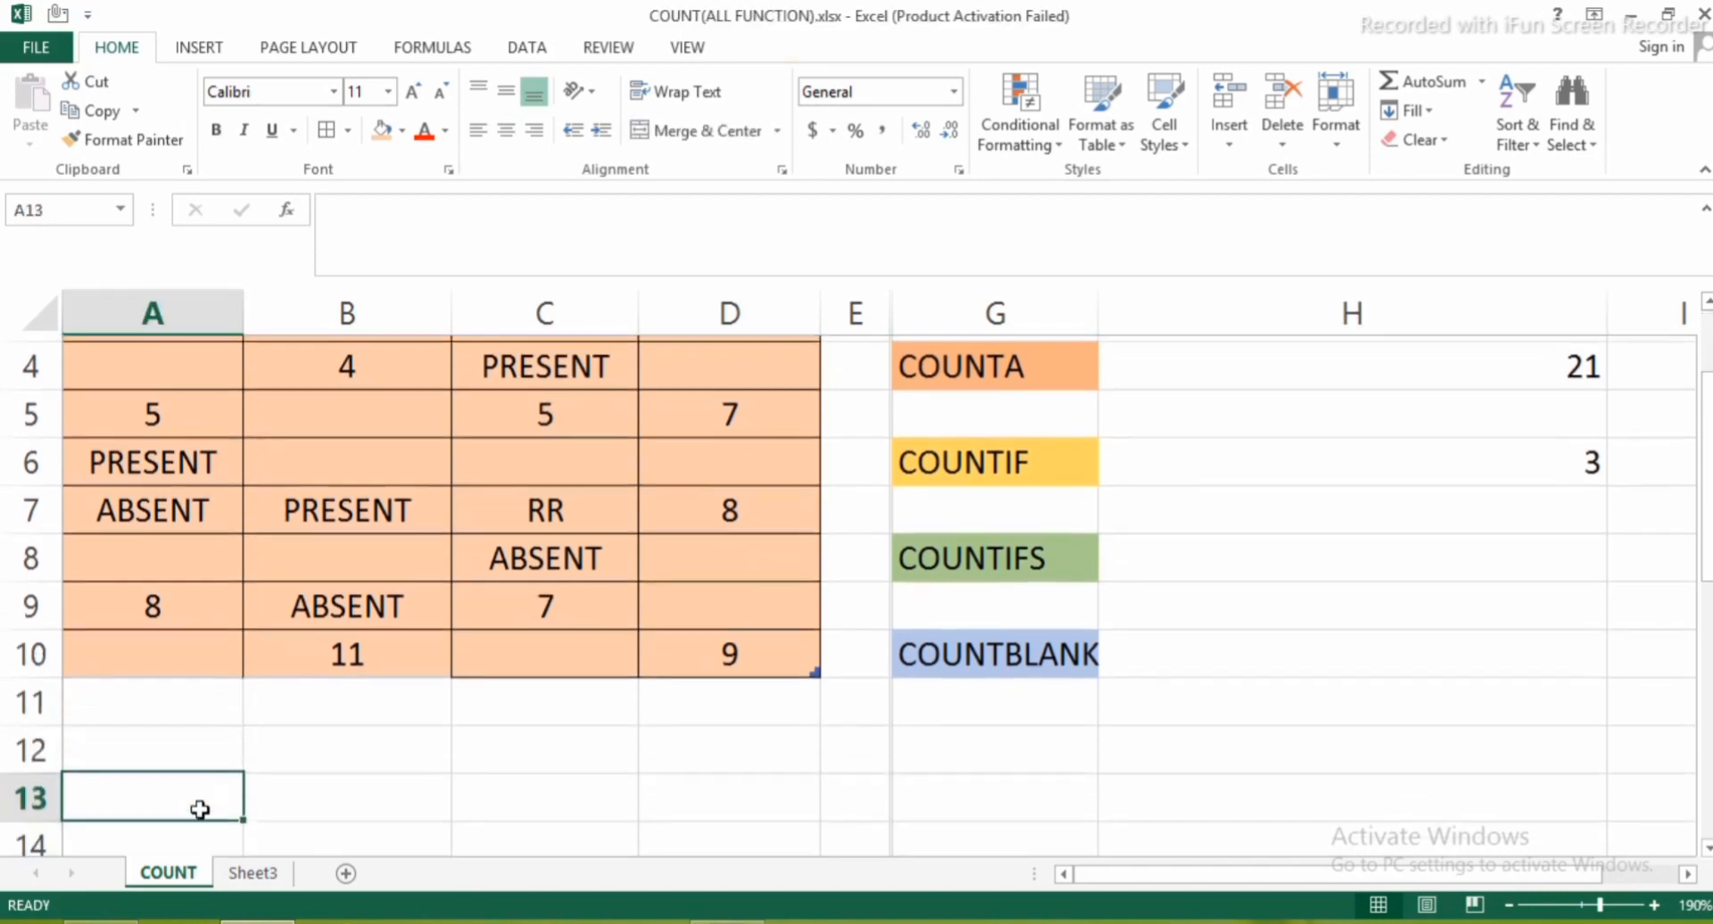
left_click(94, 635)
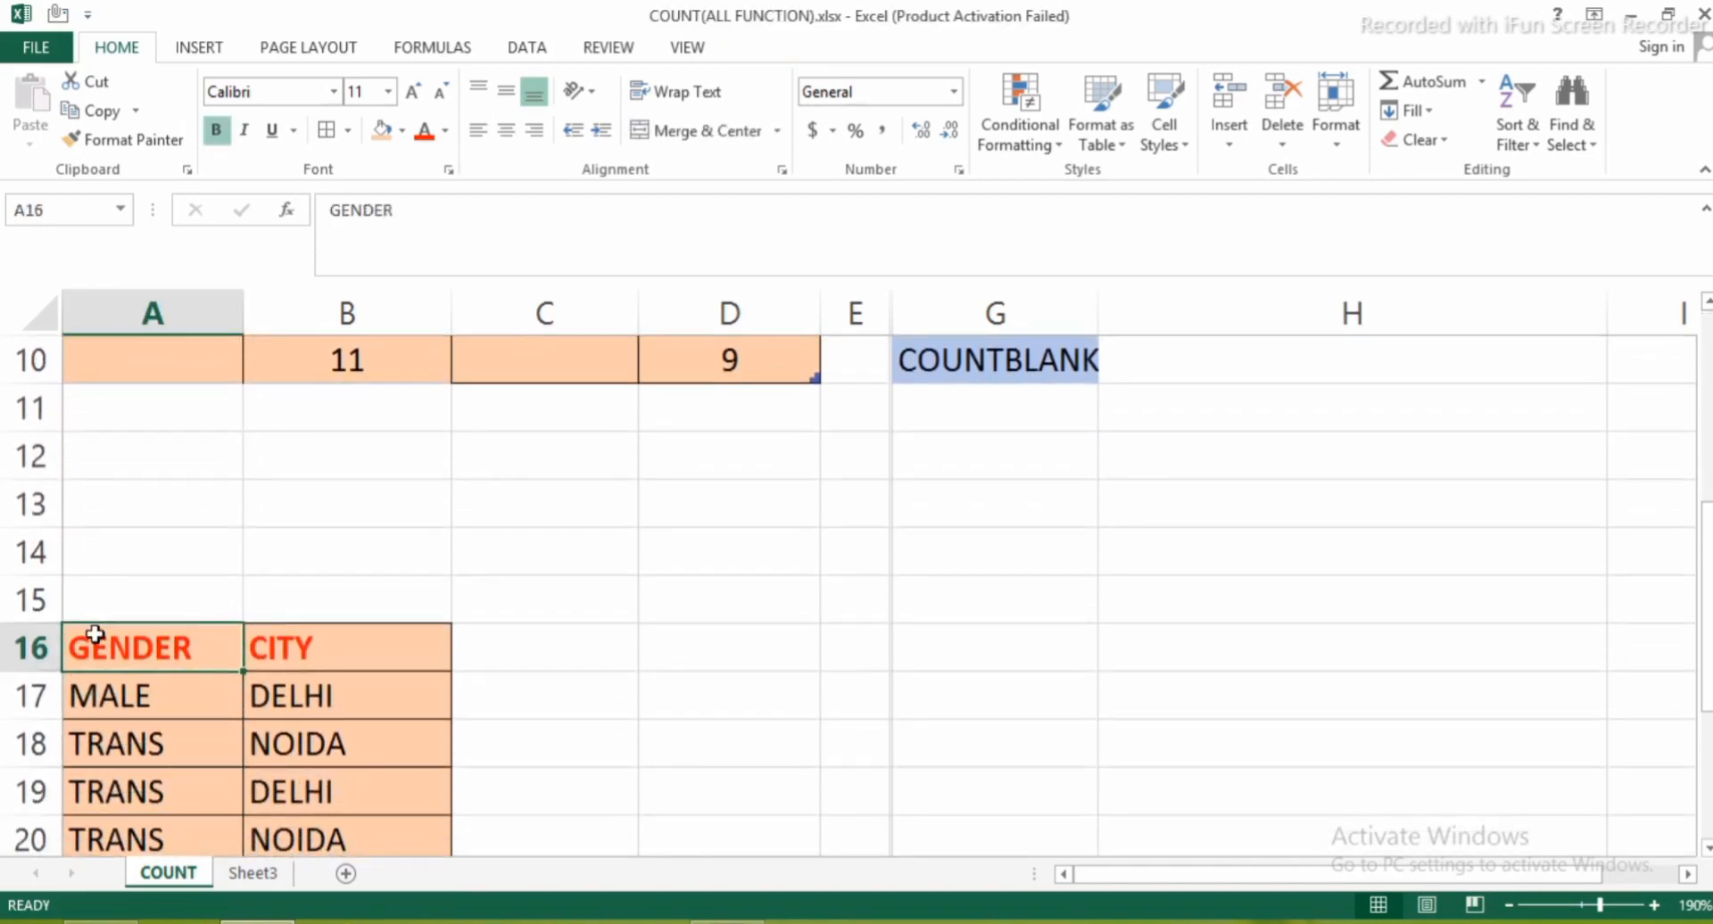
key("shift+Right")
key("shift+Down")
key("shift+Down")
key("shift+Down")
key("shift+Down")
key("shift+Down")
key("shift+Down")
key("shift+Down")
key("shift+Down")
key("shift+Down")
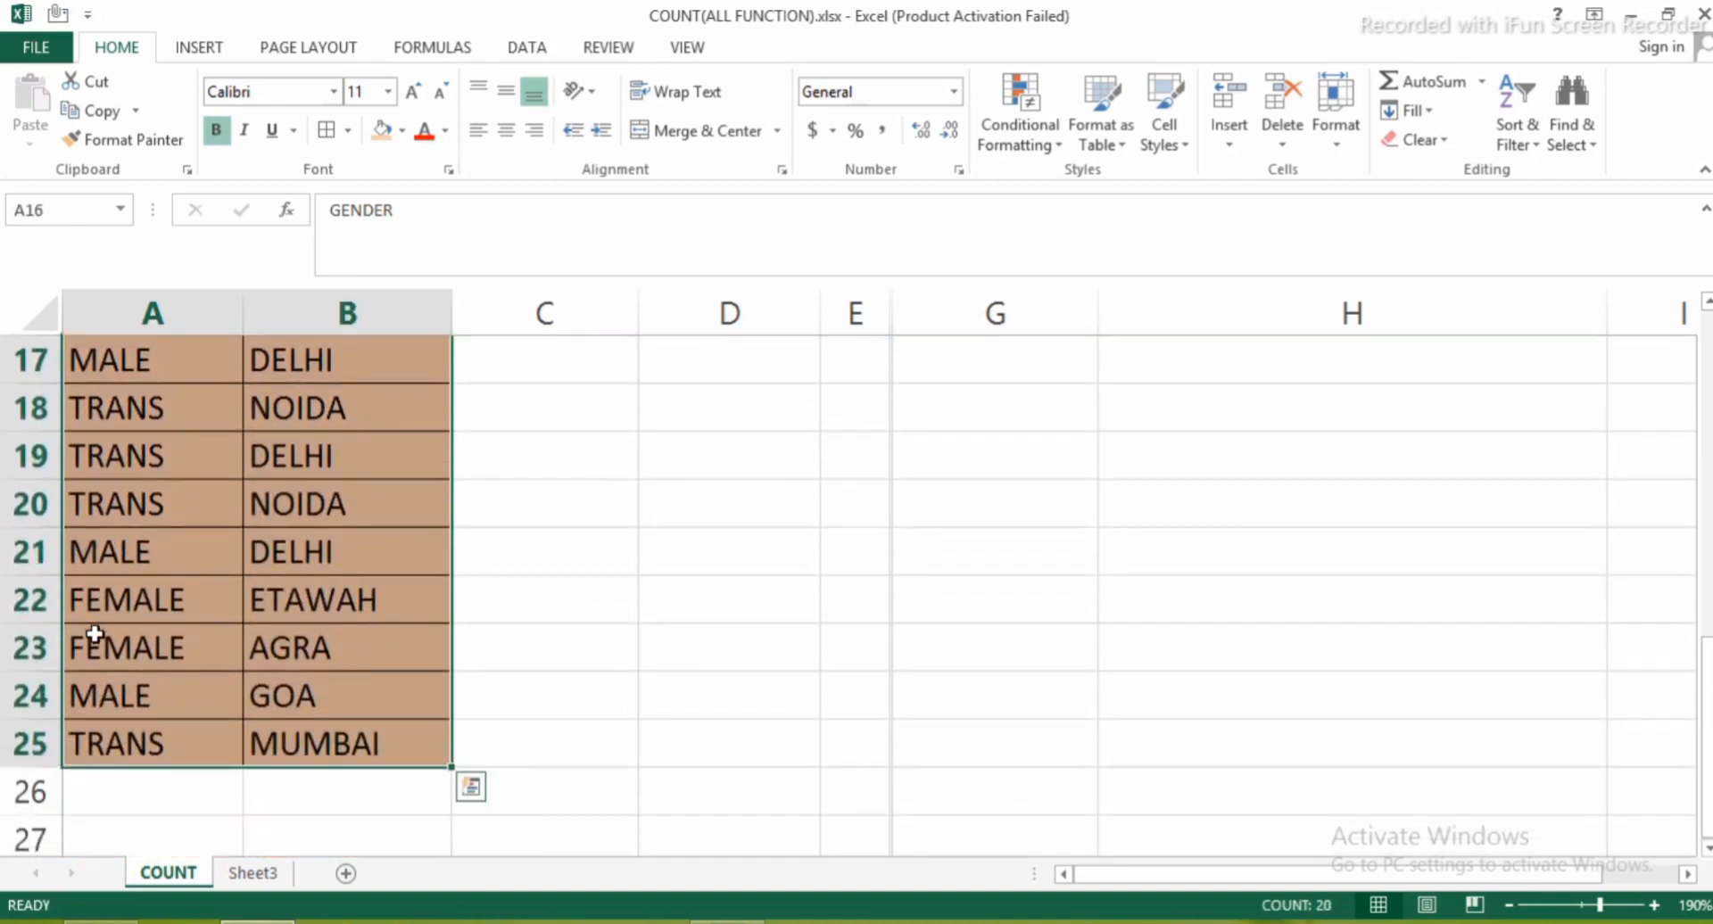
key("ctrl+c")
Paste the copied GENDER and CITY list at A1, replacing Column1 and Column2 of the table
left_click(229, 563)
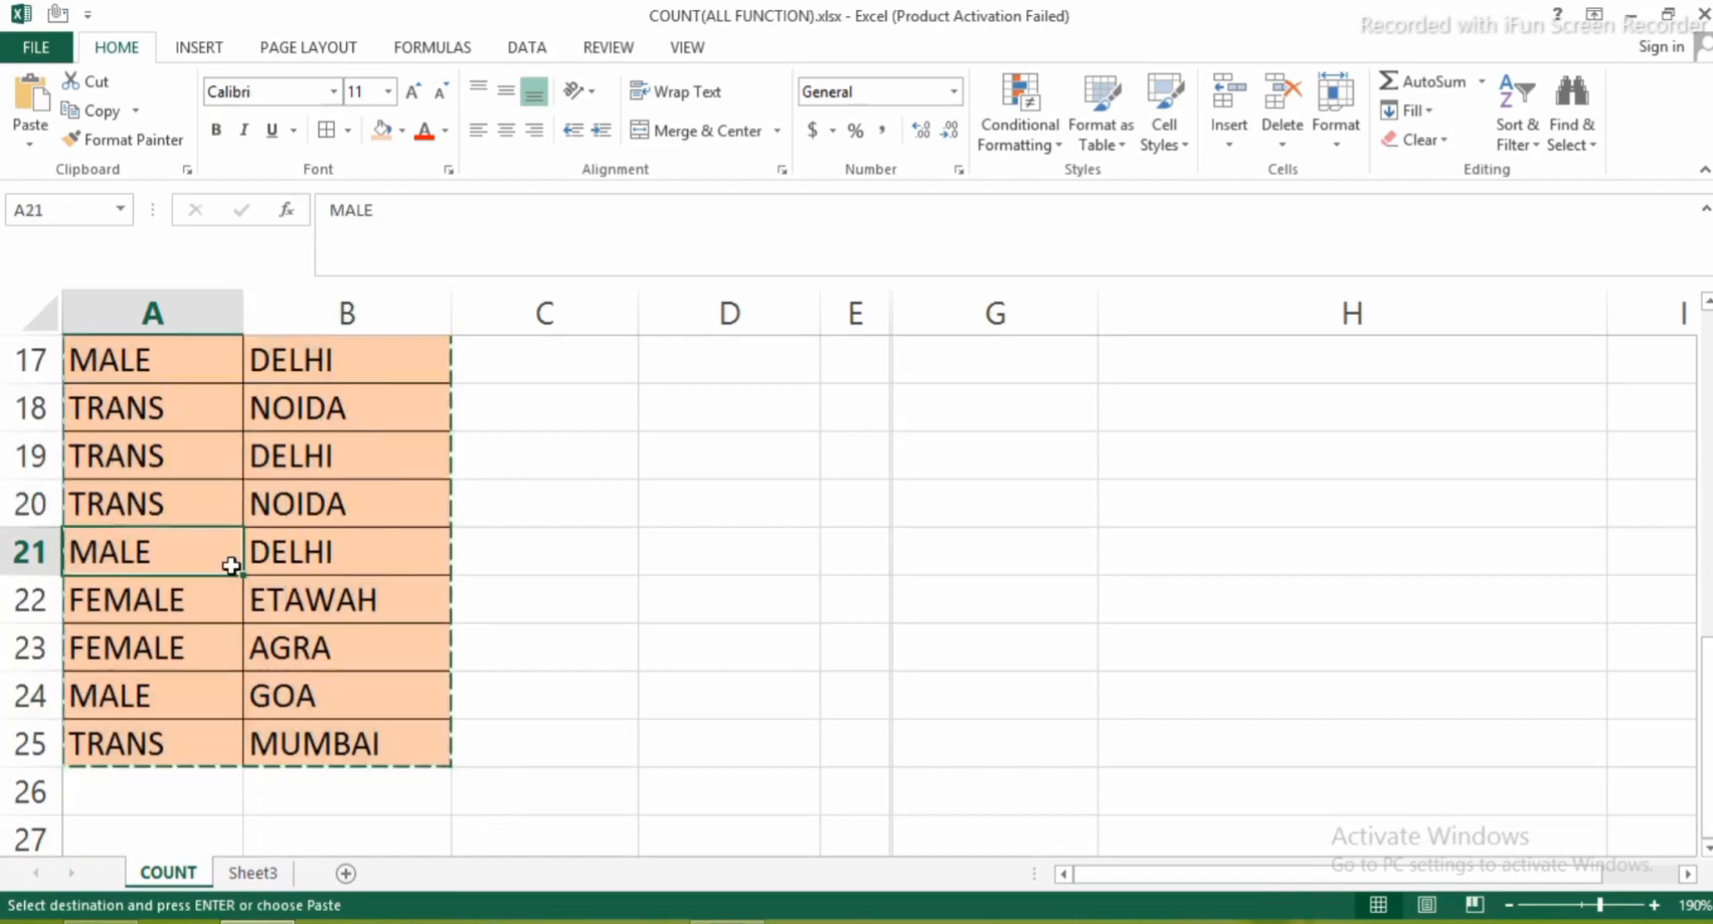
key("Up")
key("Up")
key("Up")
key("Up")
key("Up")
key("Up")
key("Up")
key("Up")
key("Up")
key("Up")
key("Up")
key("Up")
key("Up")
key("Up")
key("Up")
key("Up")
key("Up")
key("Up")
key("Up")
key("Up")
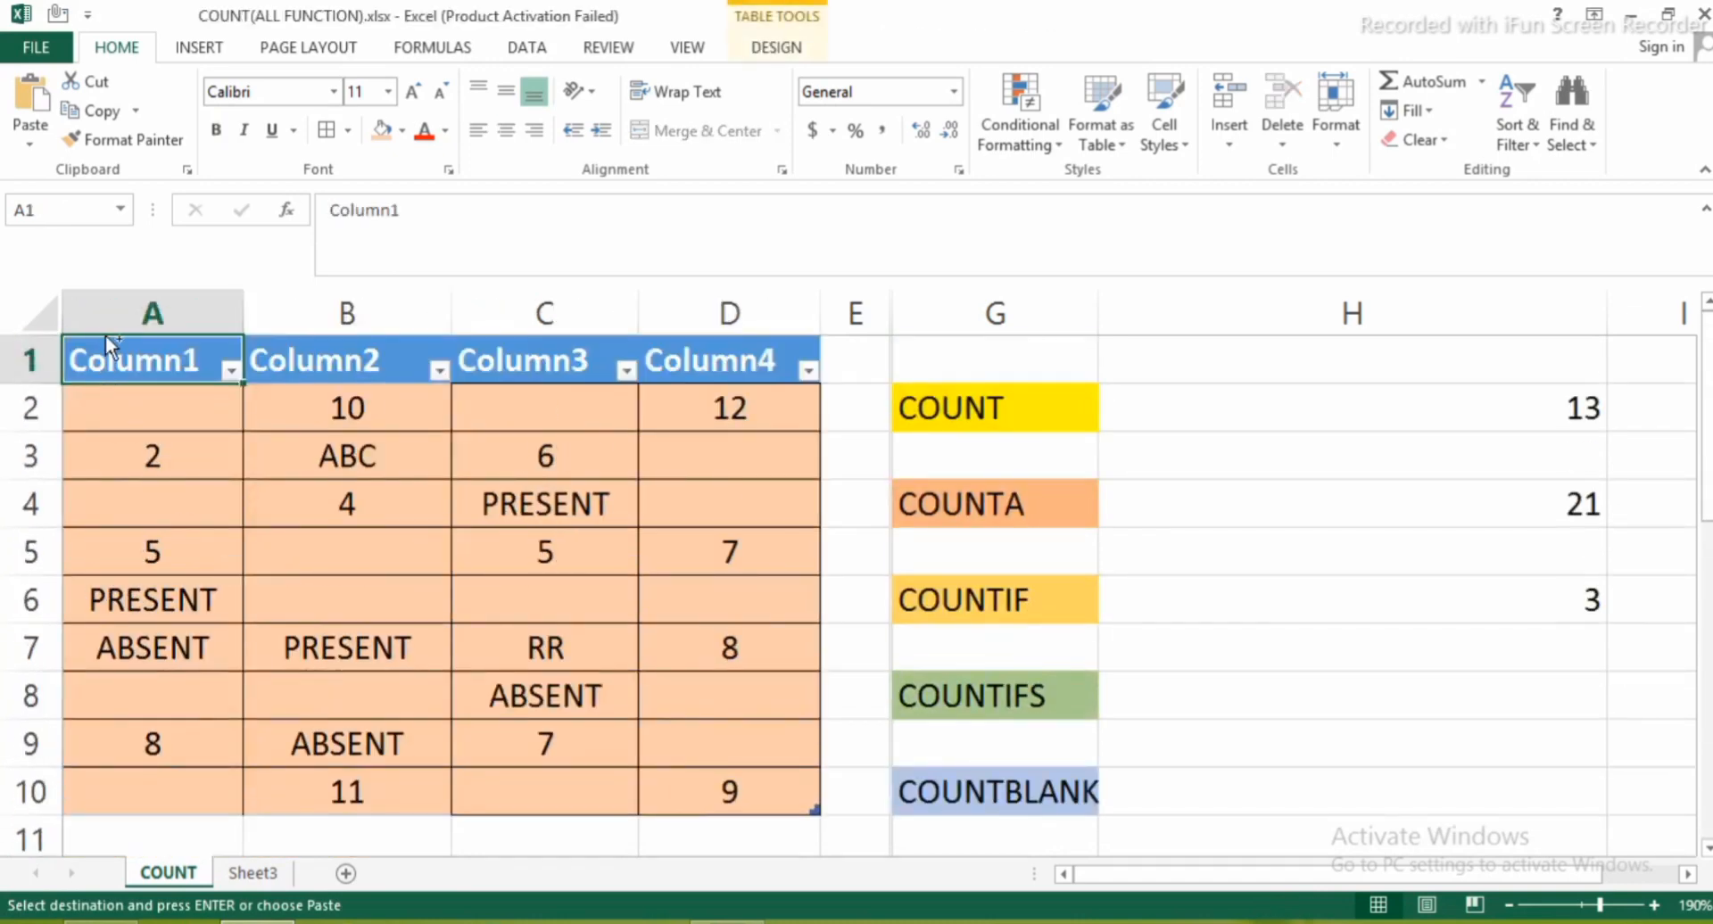
key("ctrl+v")
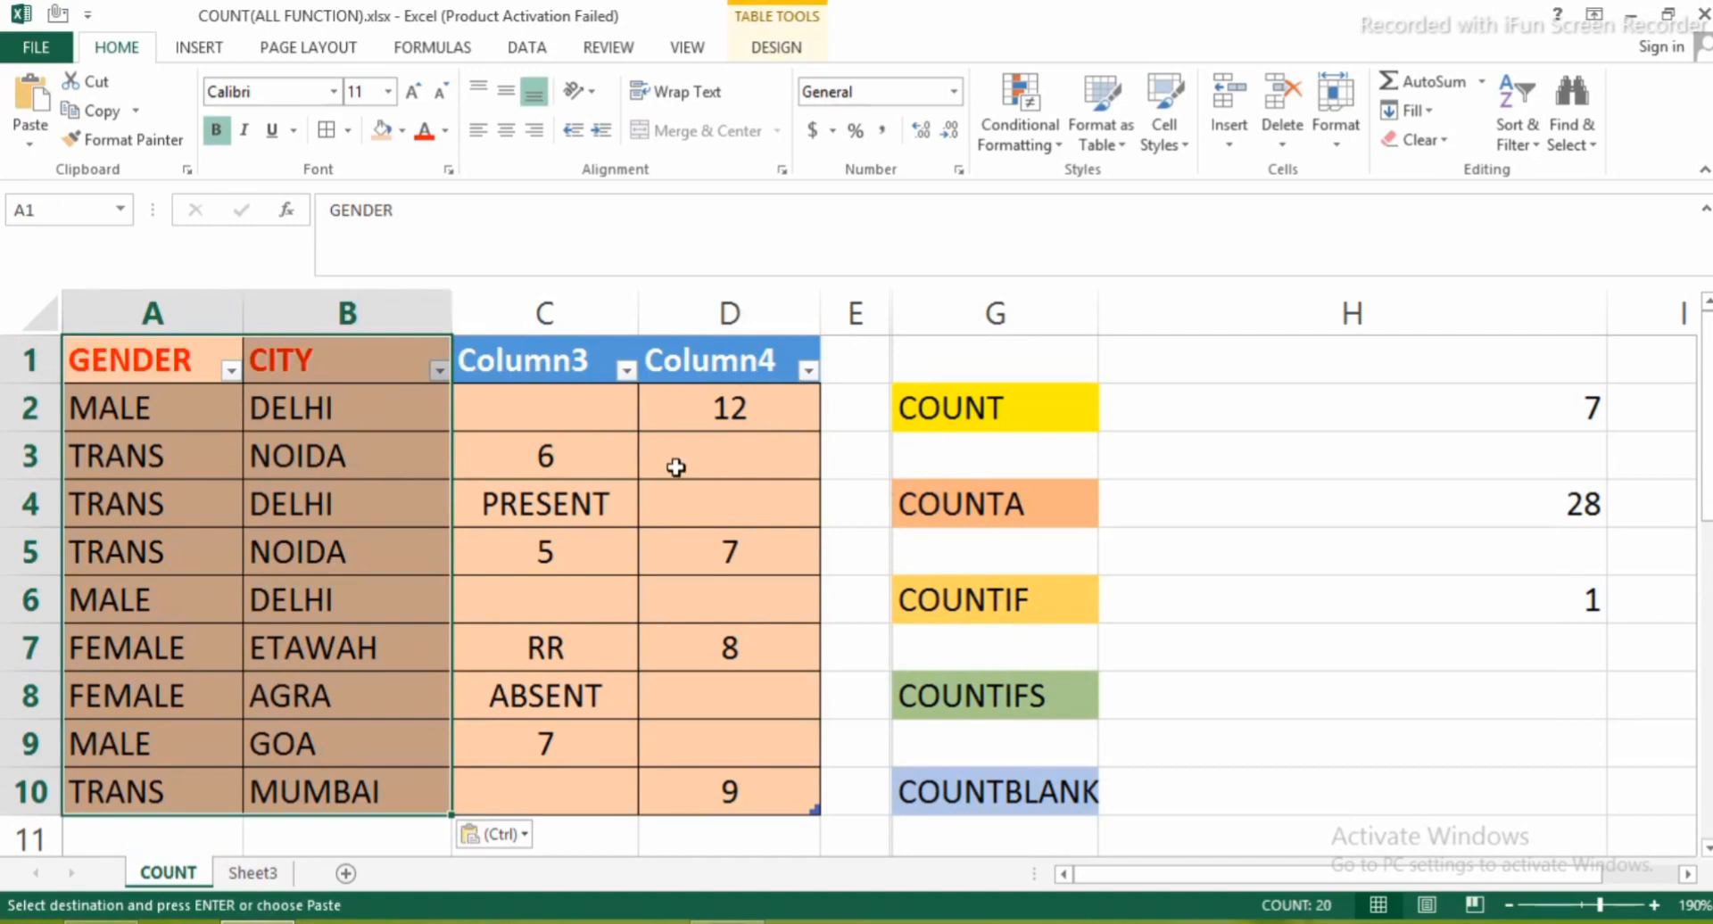
Fill the GENDER and CITY columns of the table, A1:B10 including the headers, with the standard yellow colour
left_click(608, 471)
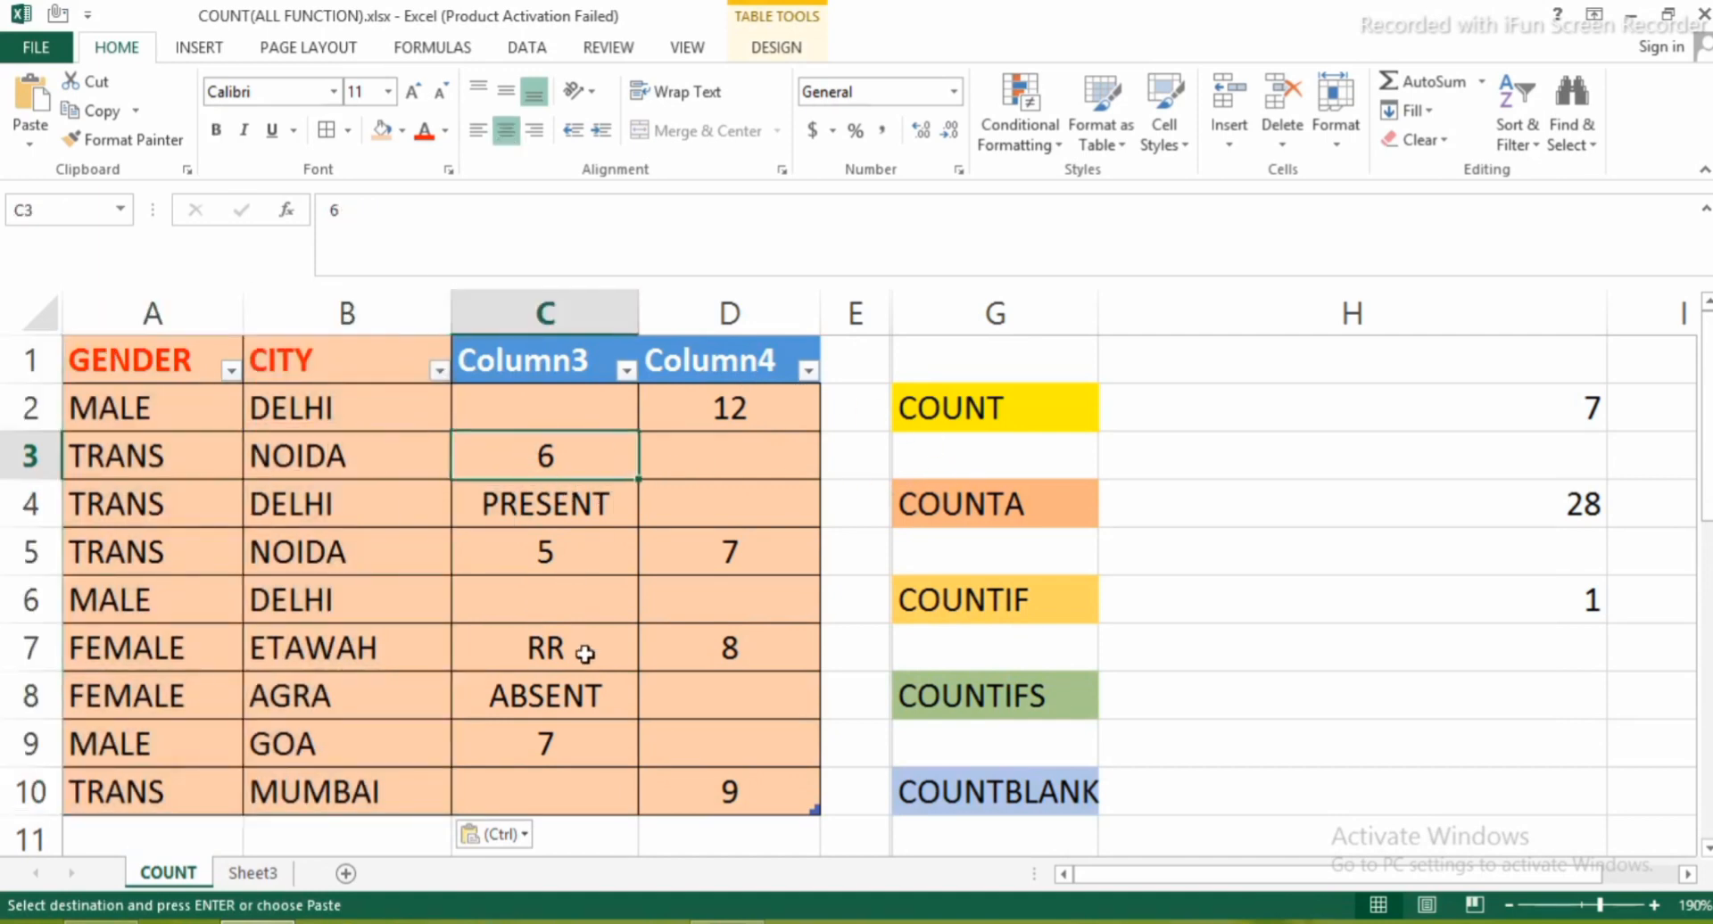
left_click(110, 361)
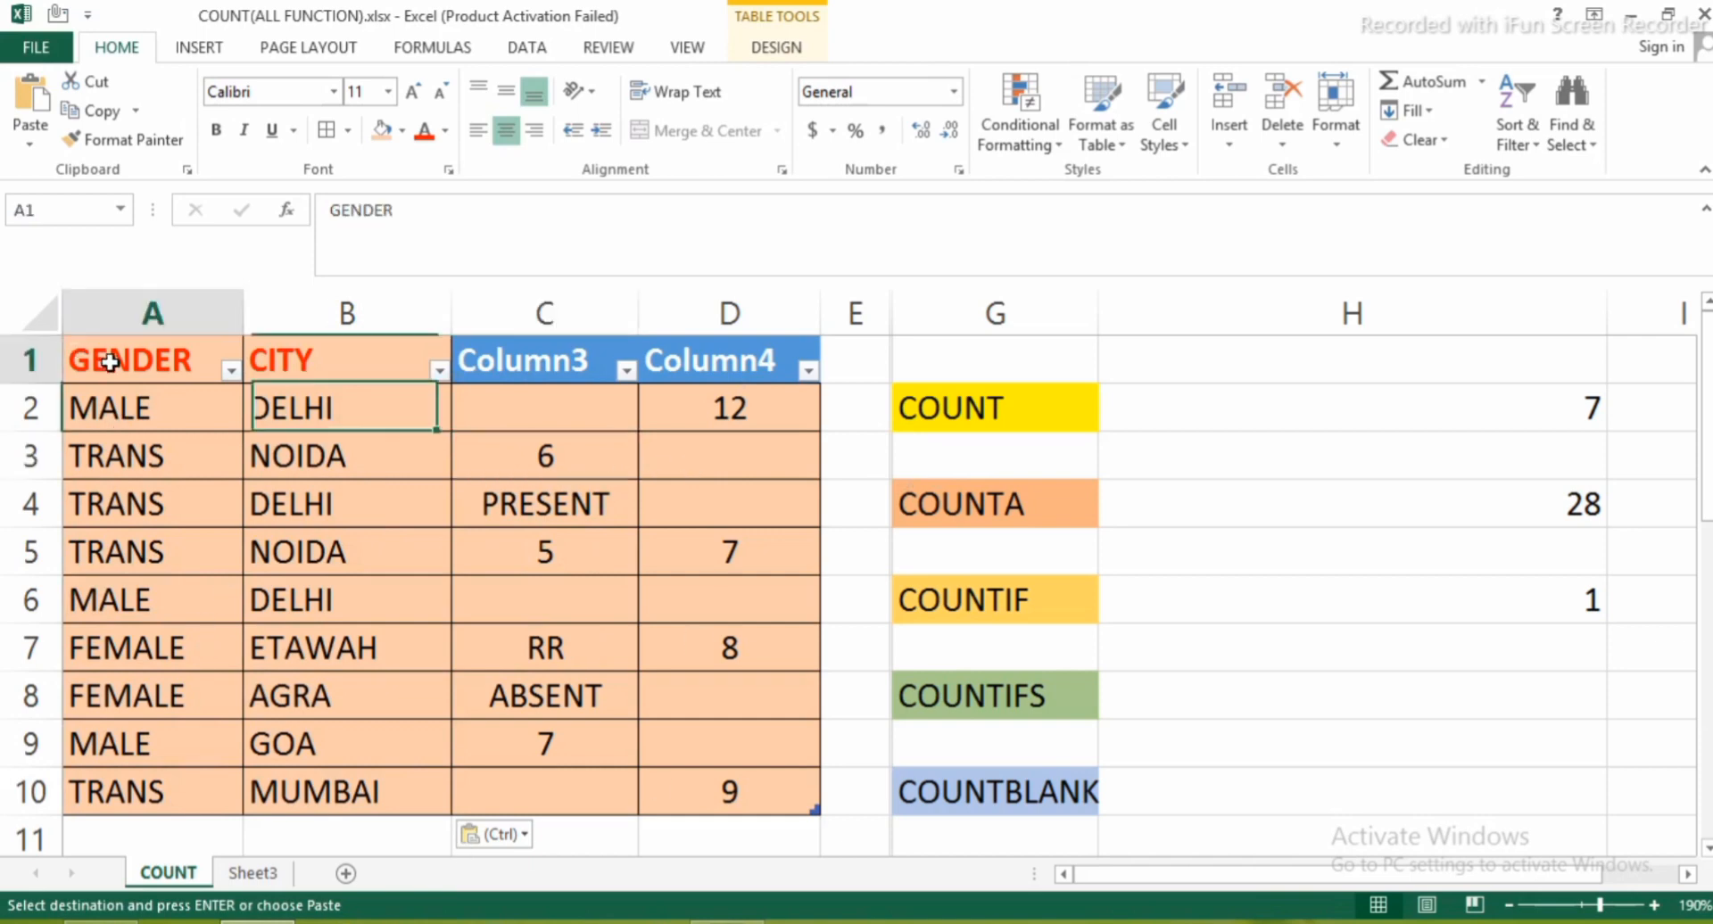
key("shift+Right")
key("shift+Right")
key("shift+Left")
key("shift+Down")
key("shift+Down")
key("shift+Down")
key("shift+Down")
key("shift+Down")
key("shift+Down")
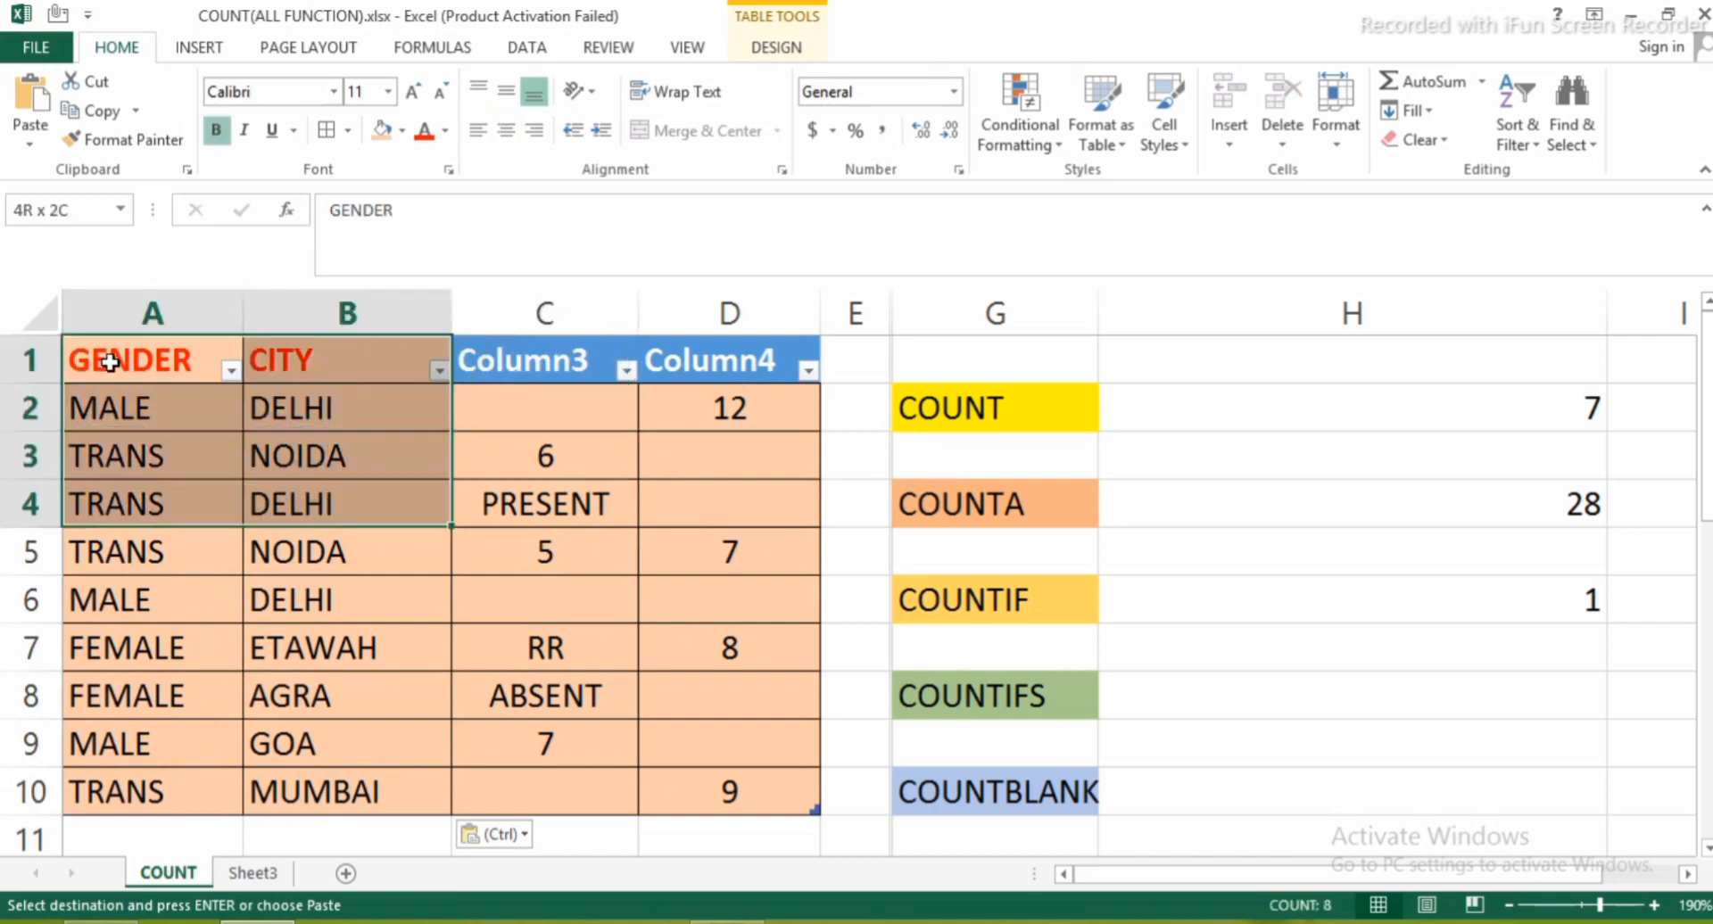
key("shift+Down")
key("shift+Down")
key("shift+Down")
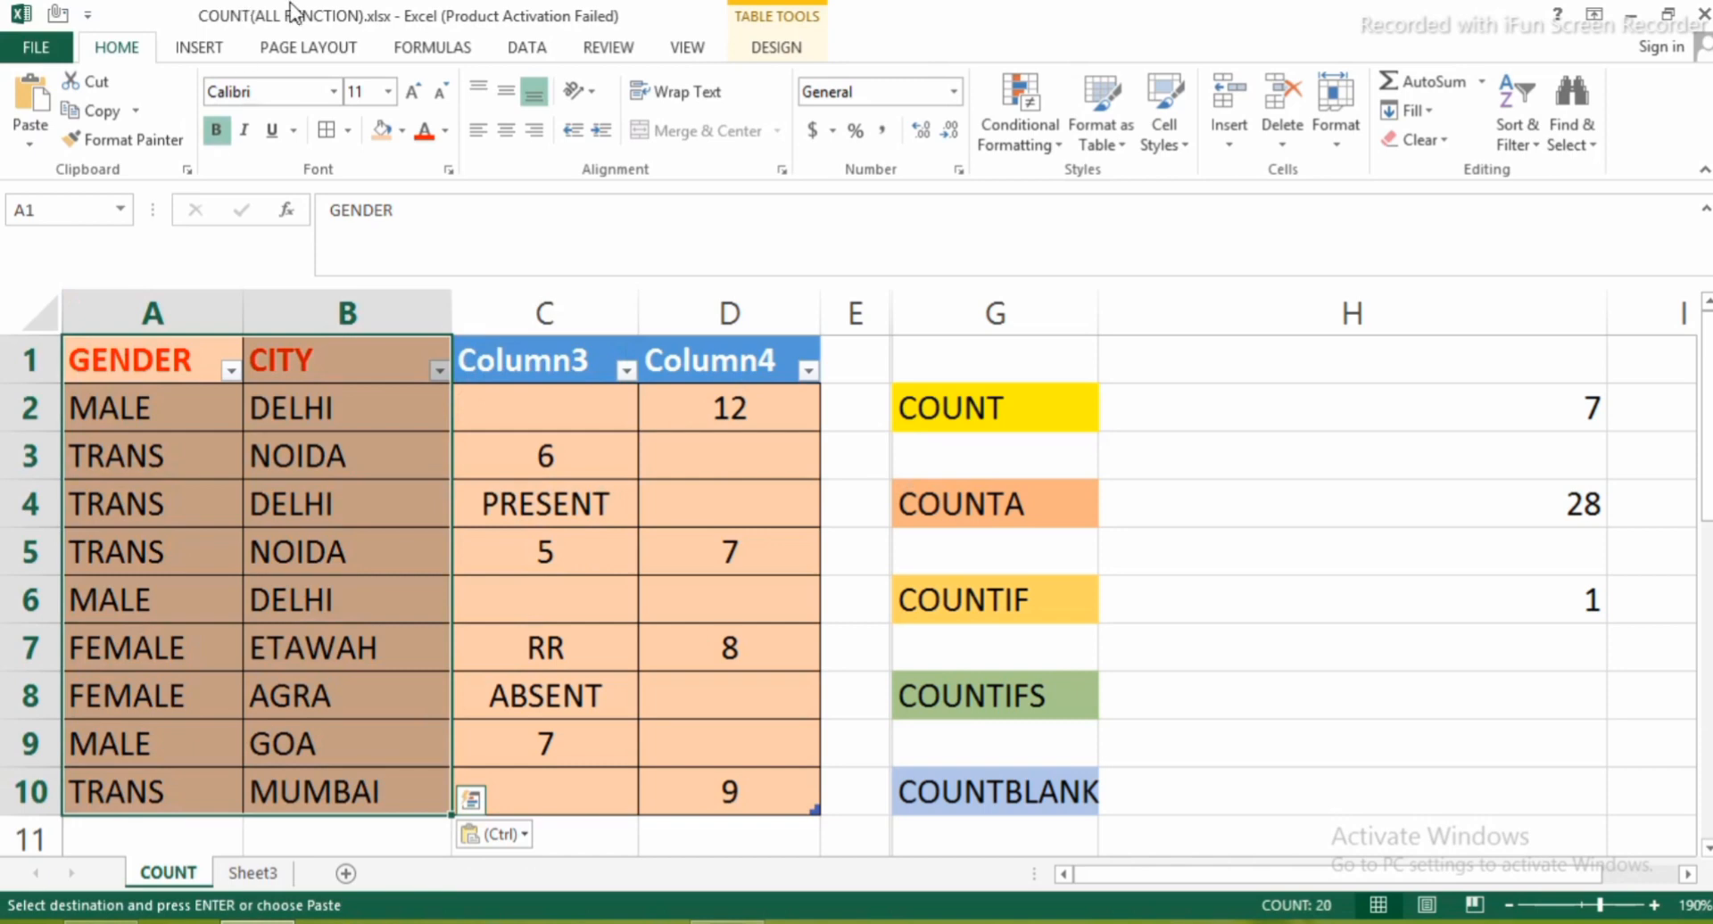
left_click(403, 131)
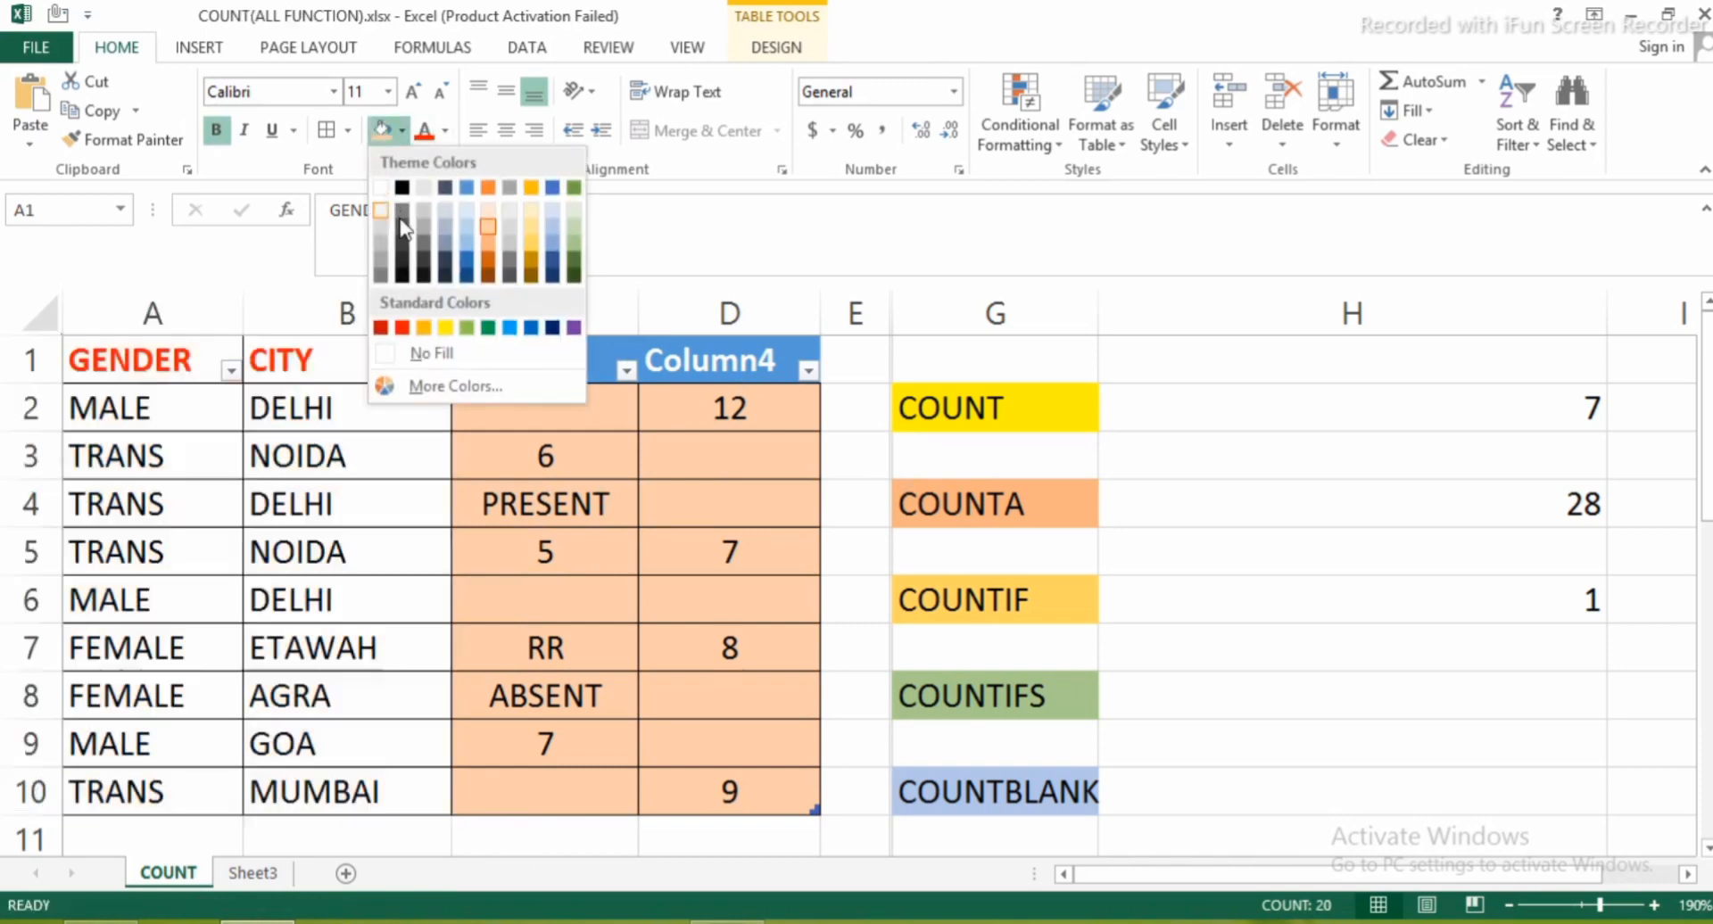
left_click(445, 328)
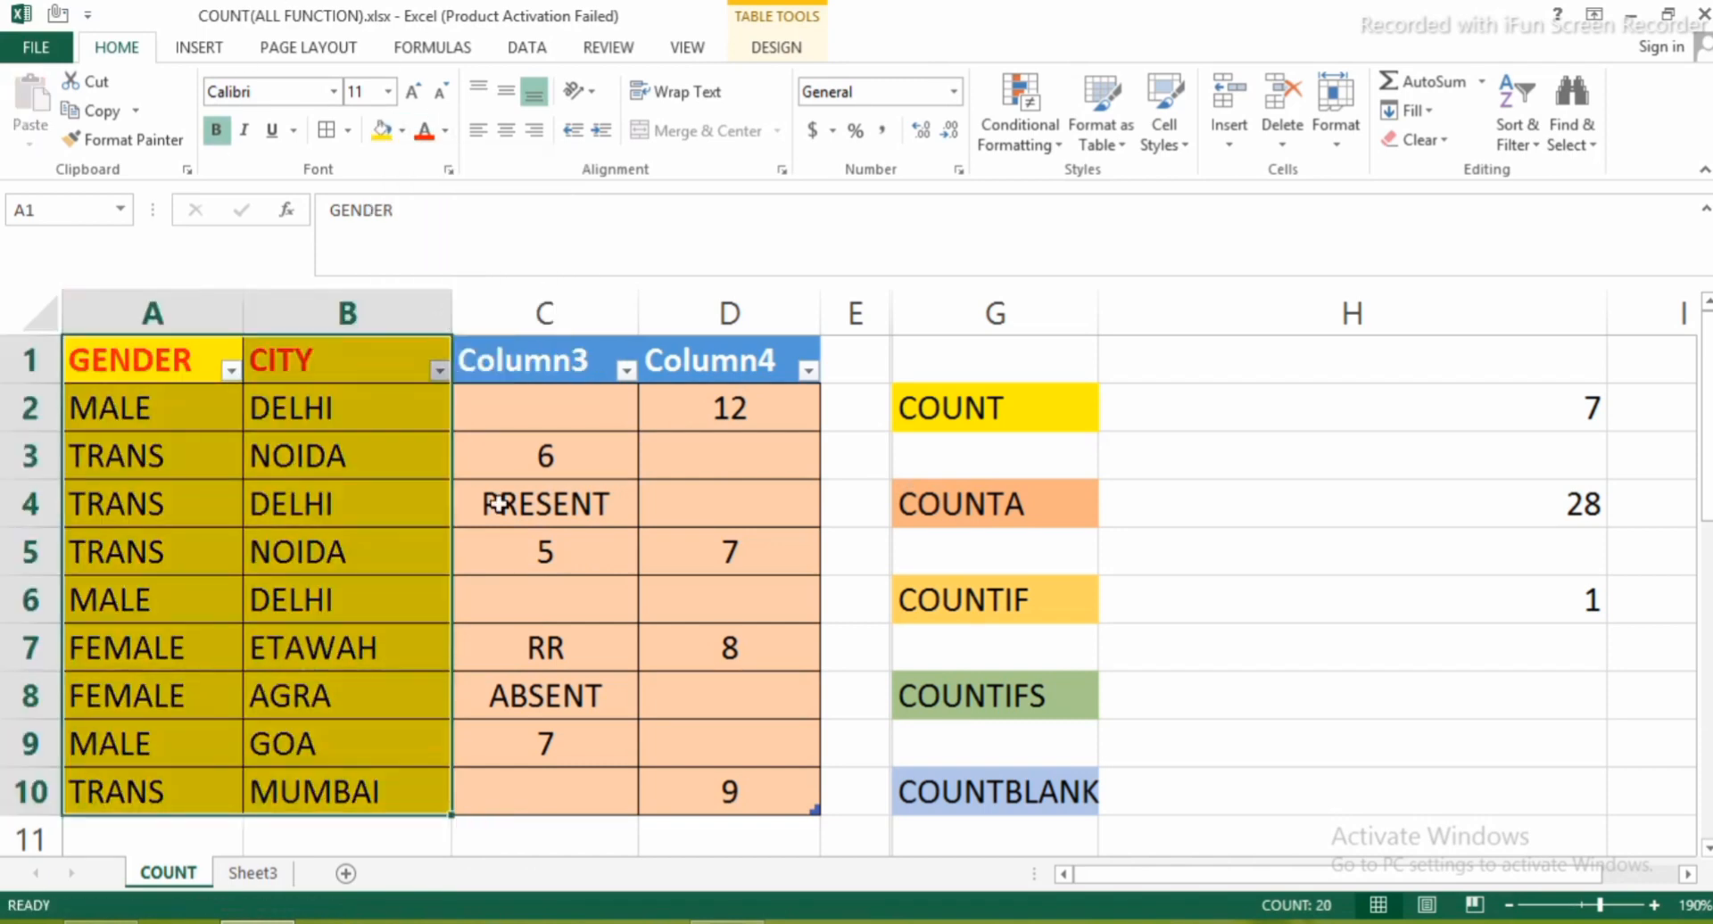
left_click(497, 504)
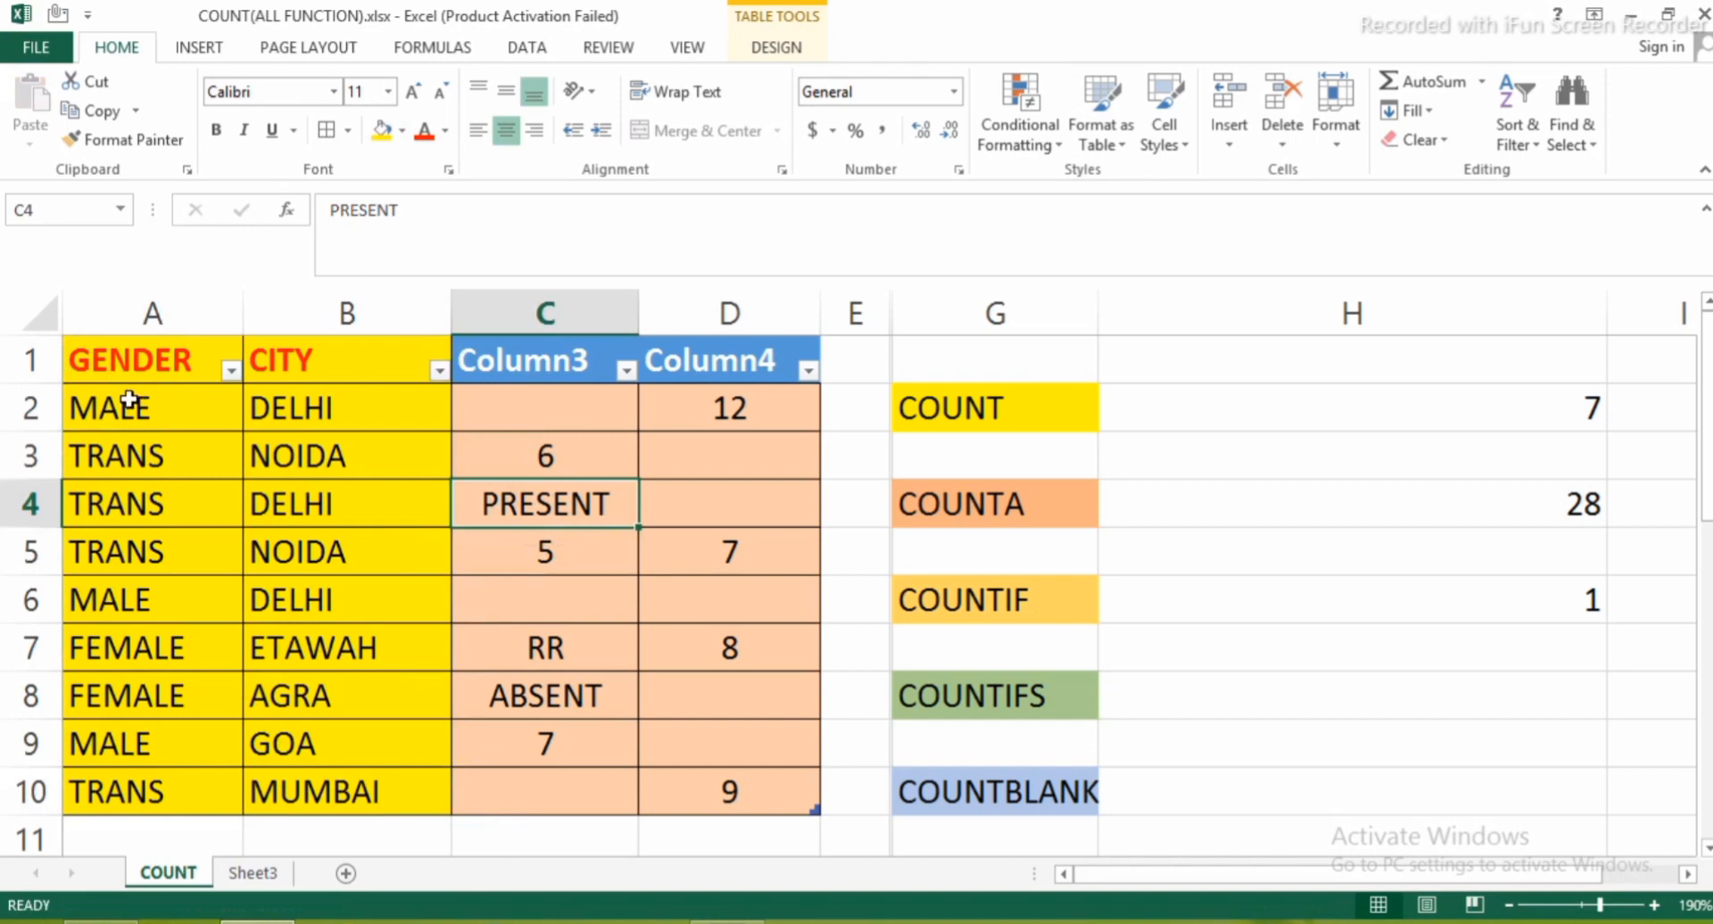
left_click(82, 363)
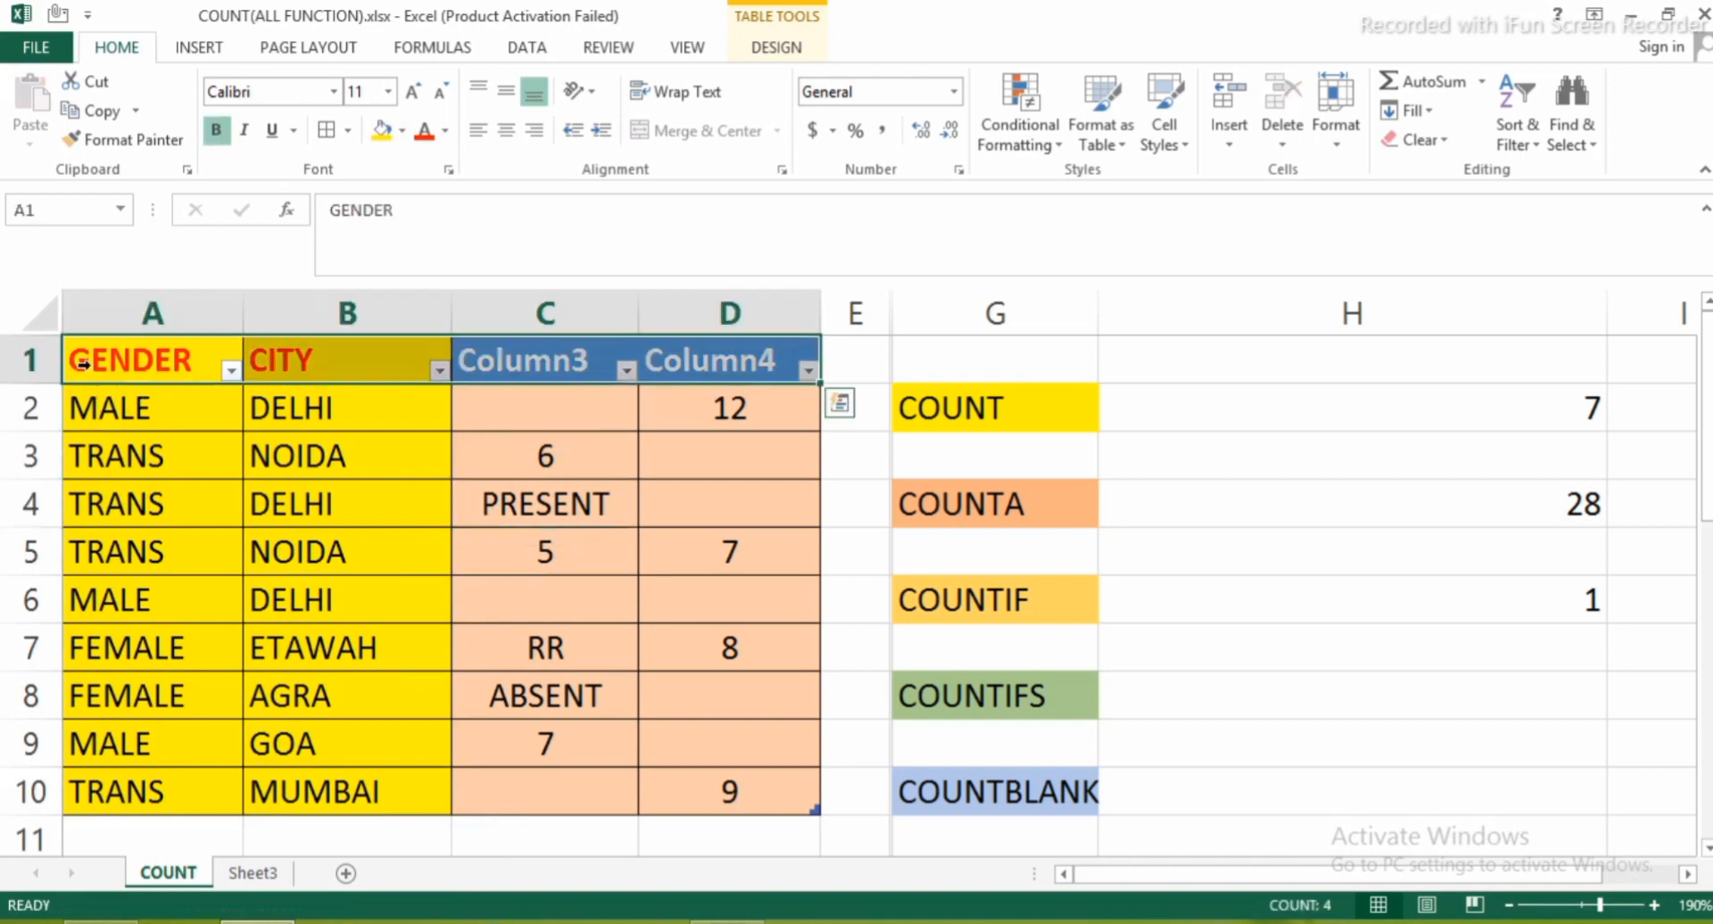
left_click_drag(83, 364, 387, 536)
left_click(386, 536)
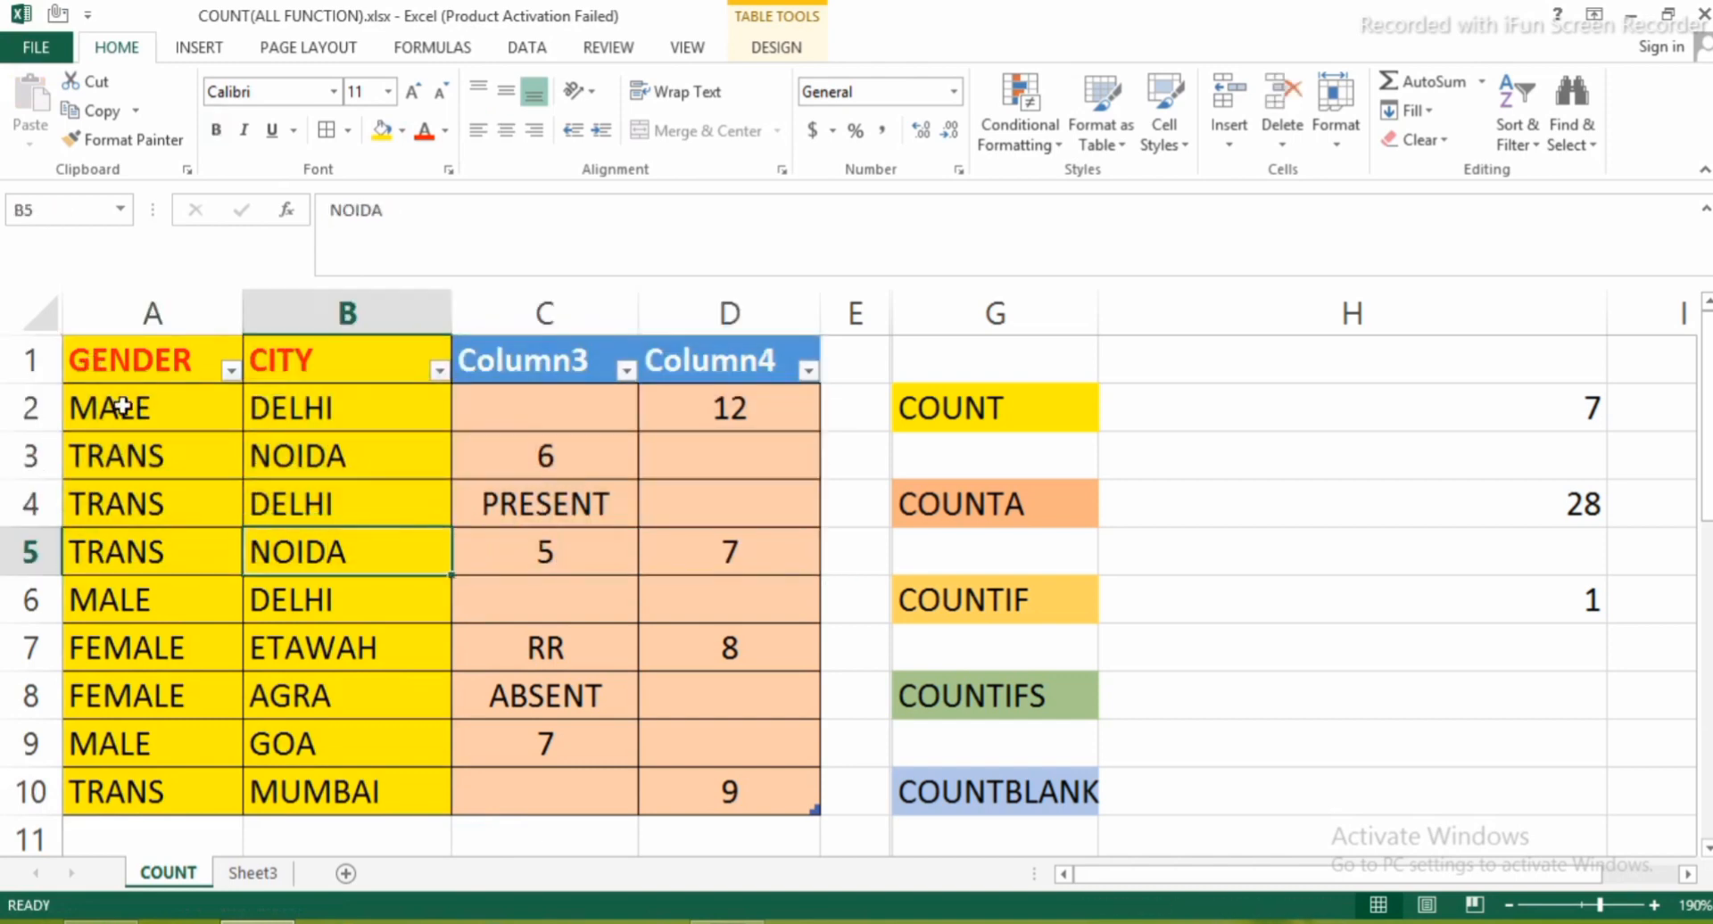
Begin a COUNTIFS formula in H8 with the whole GENDER column including its header as first range and "MALE" as its criterion
left_click(1158, 693)
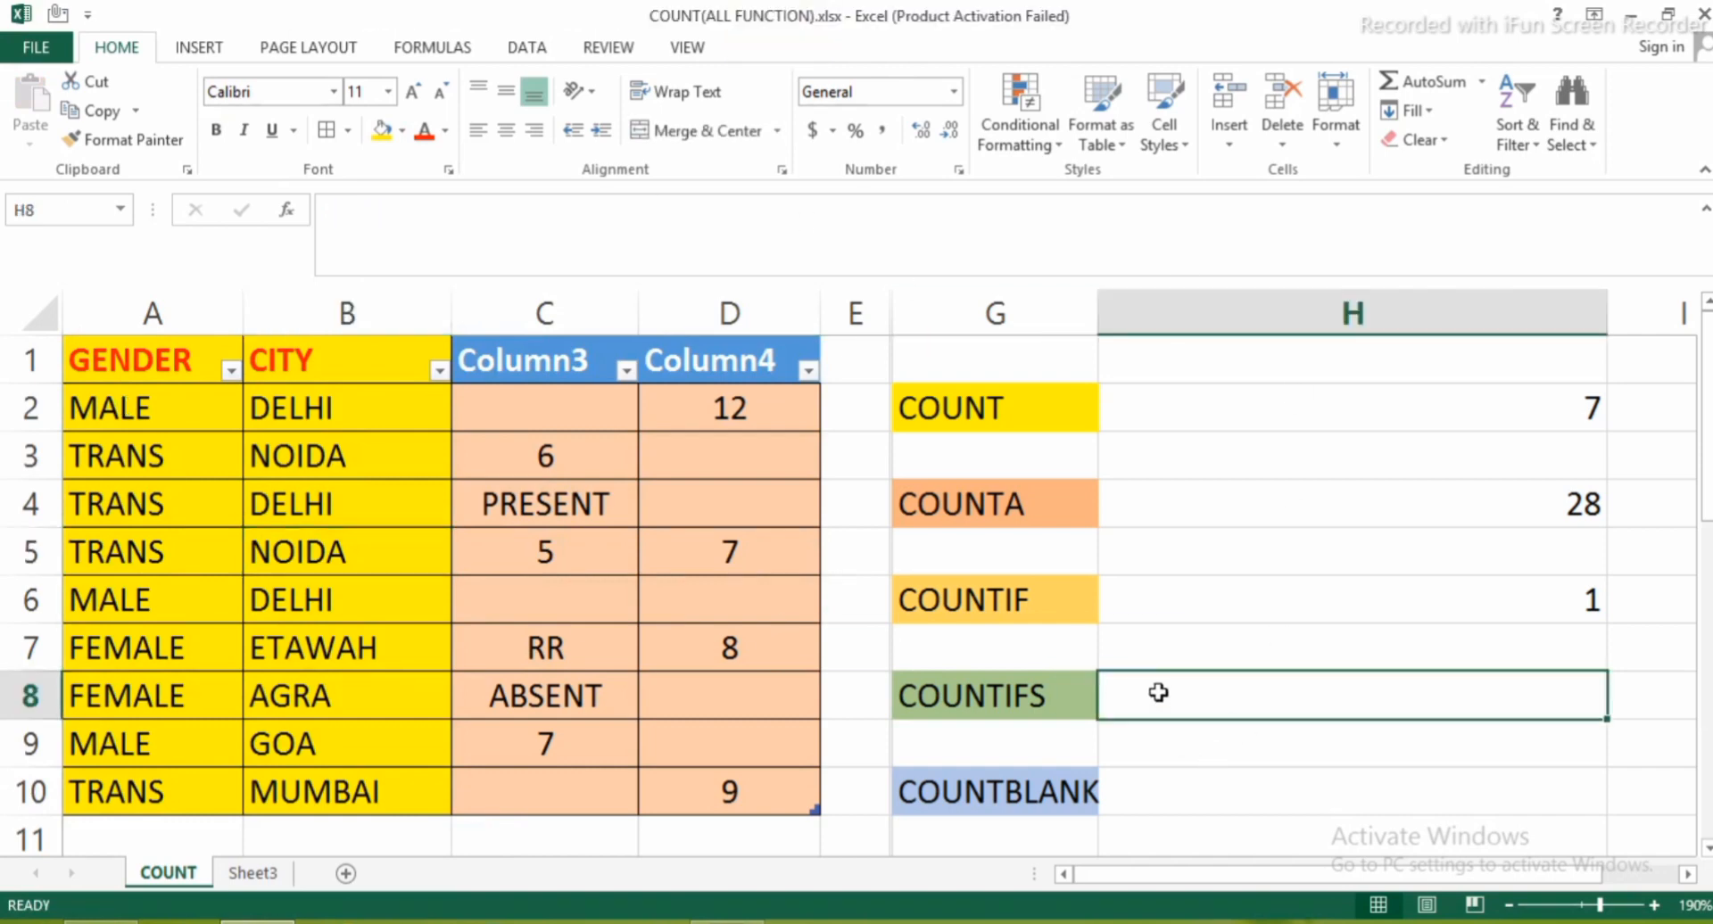
type("=")
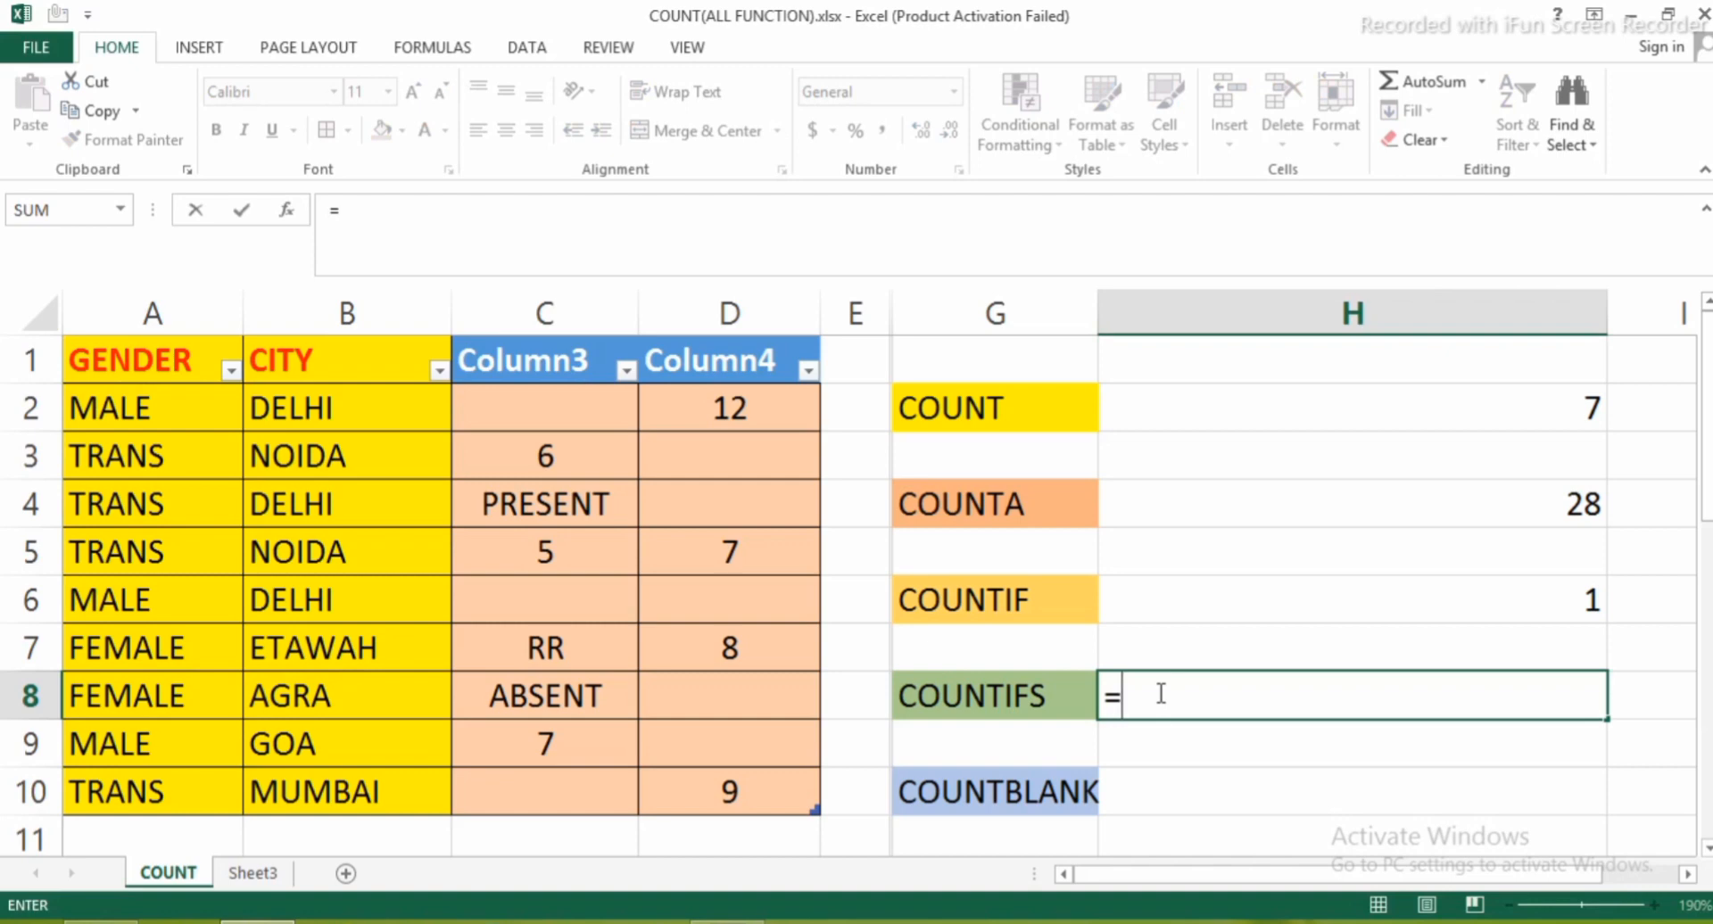
type("COUNTI")
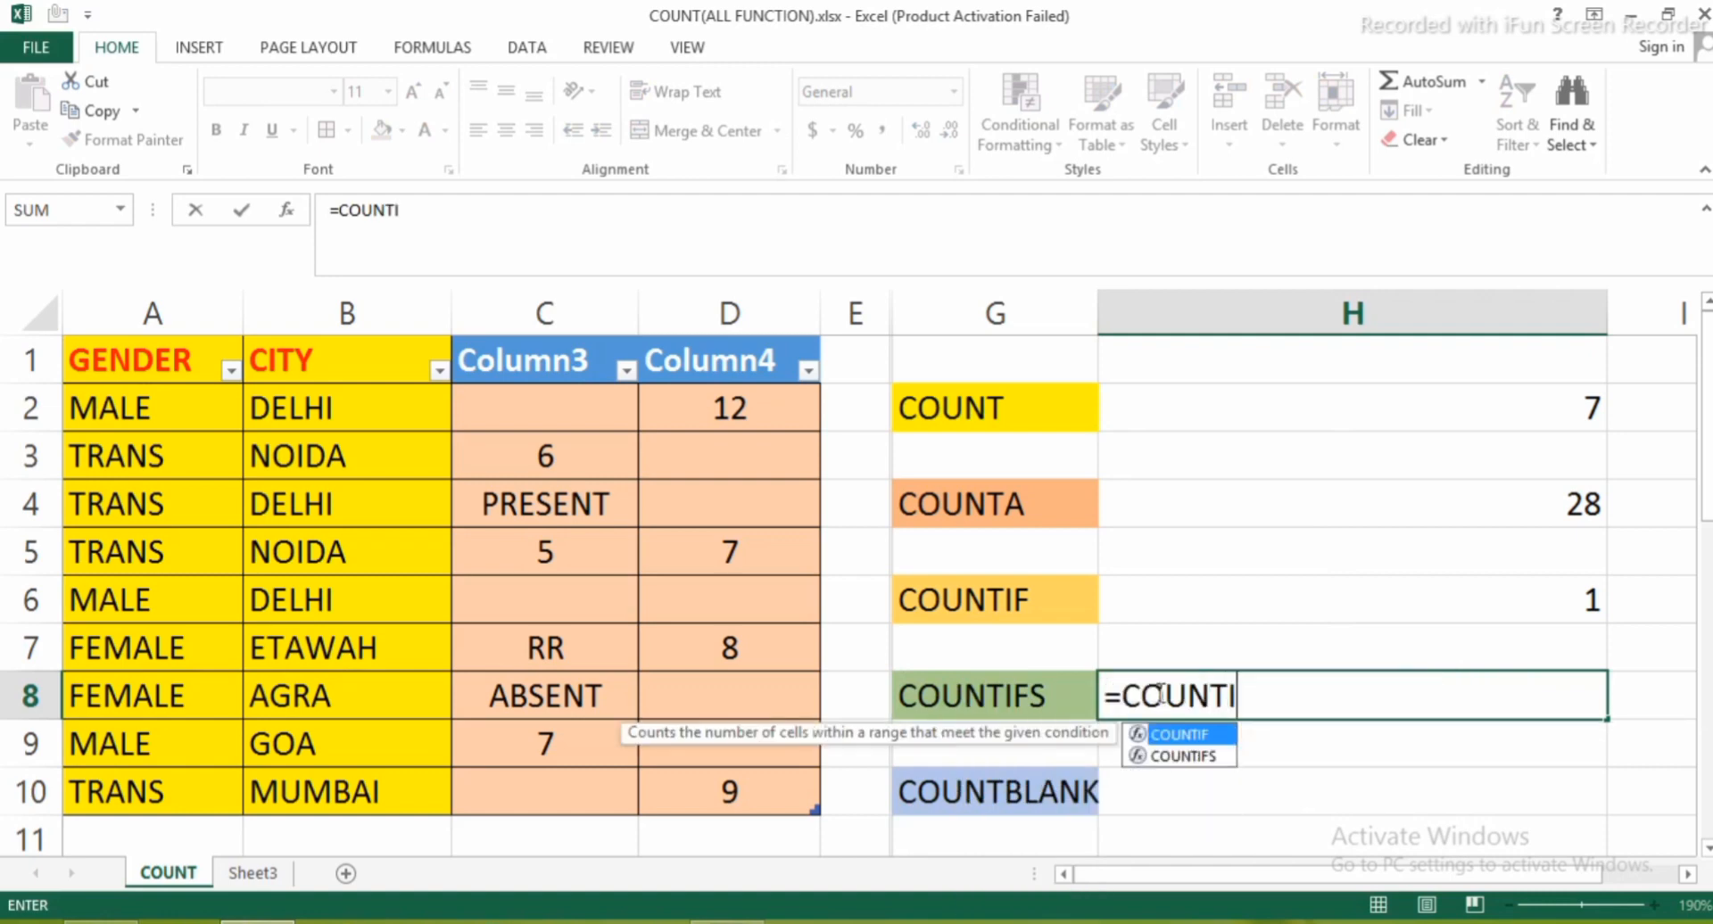
type("FS(Table2[[#Headers],[GENDER")
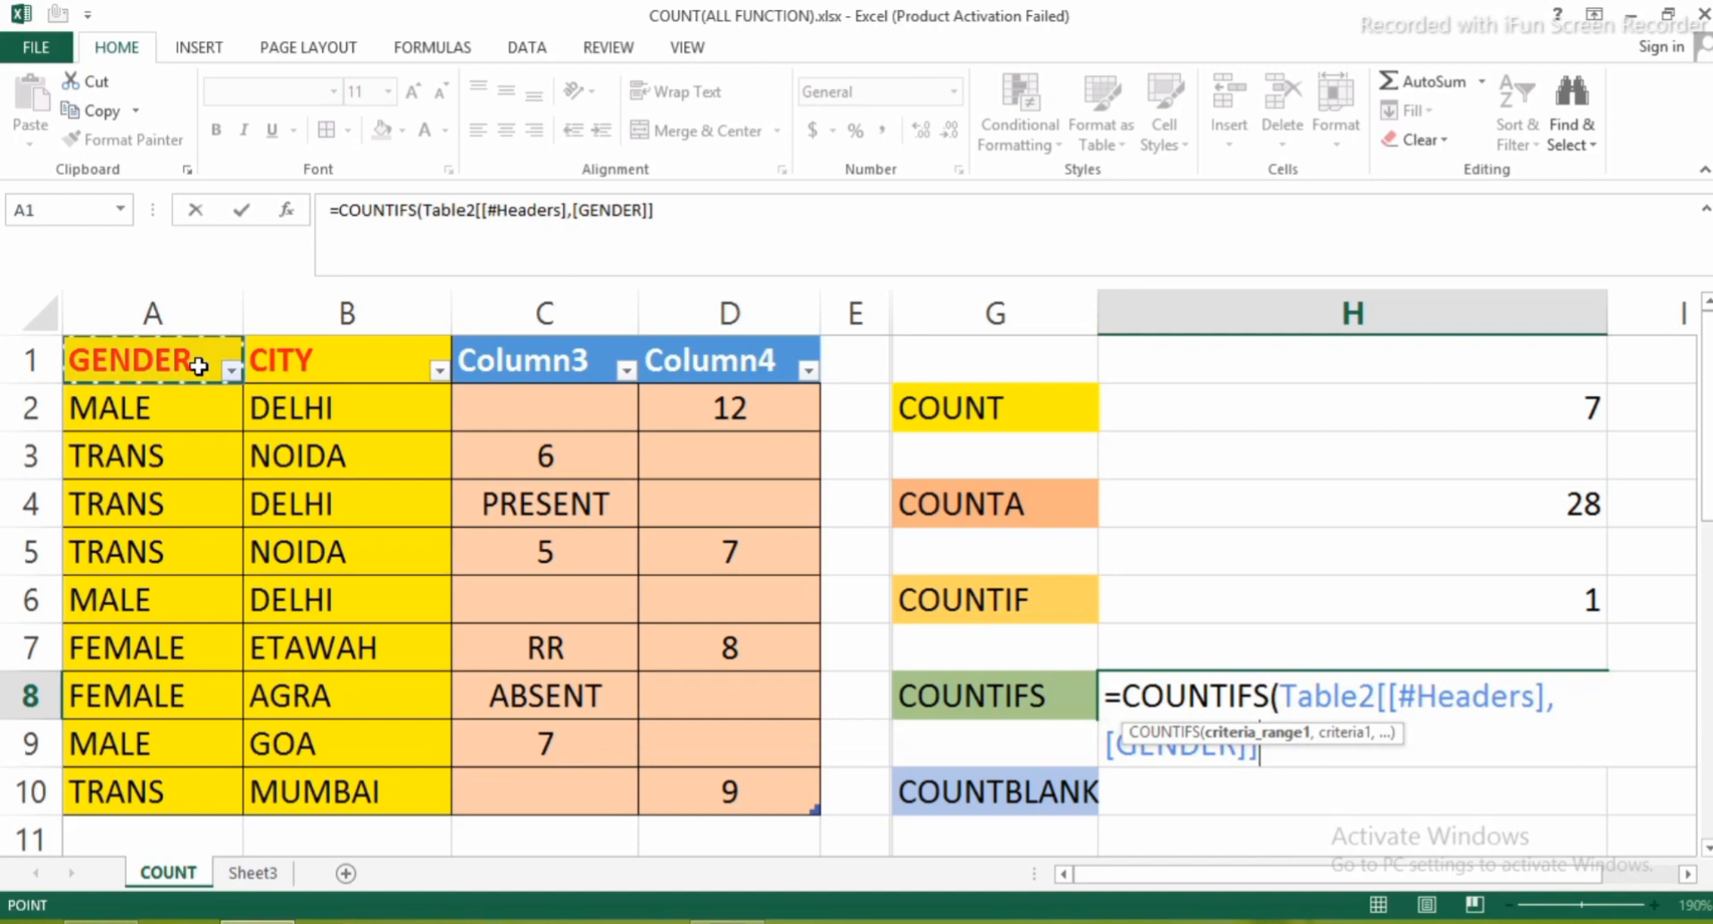
left_click_drag(199, 366, 237, 798)
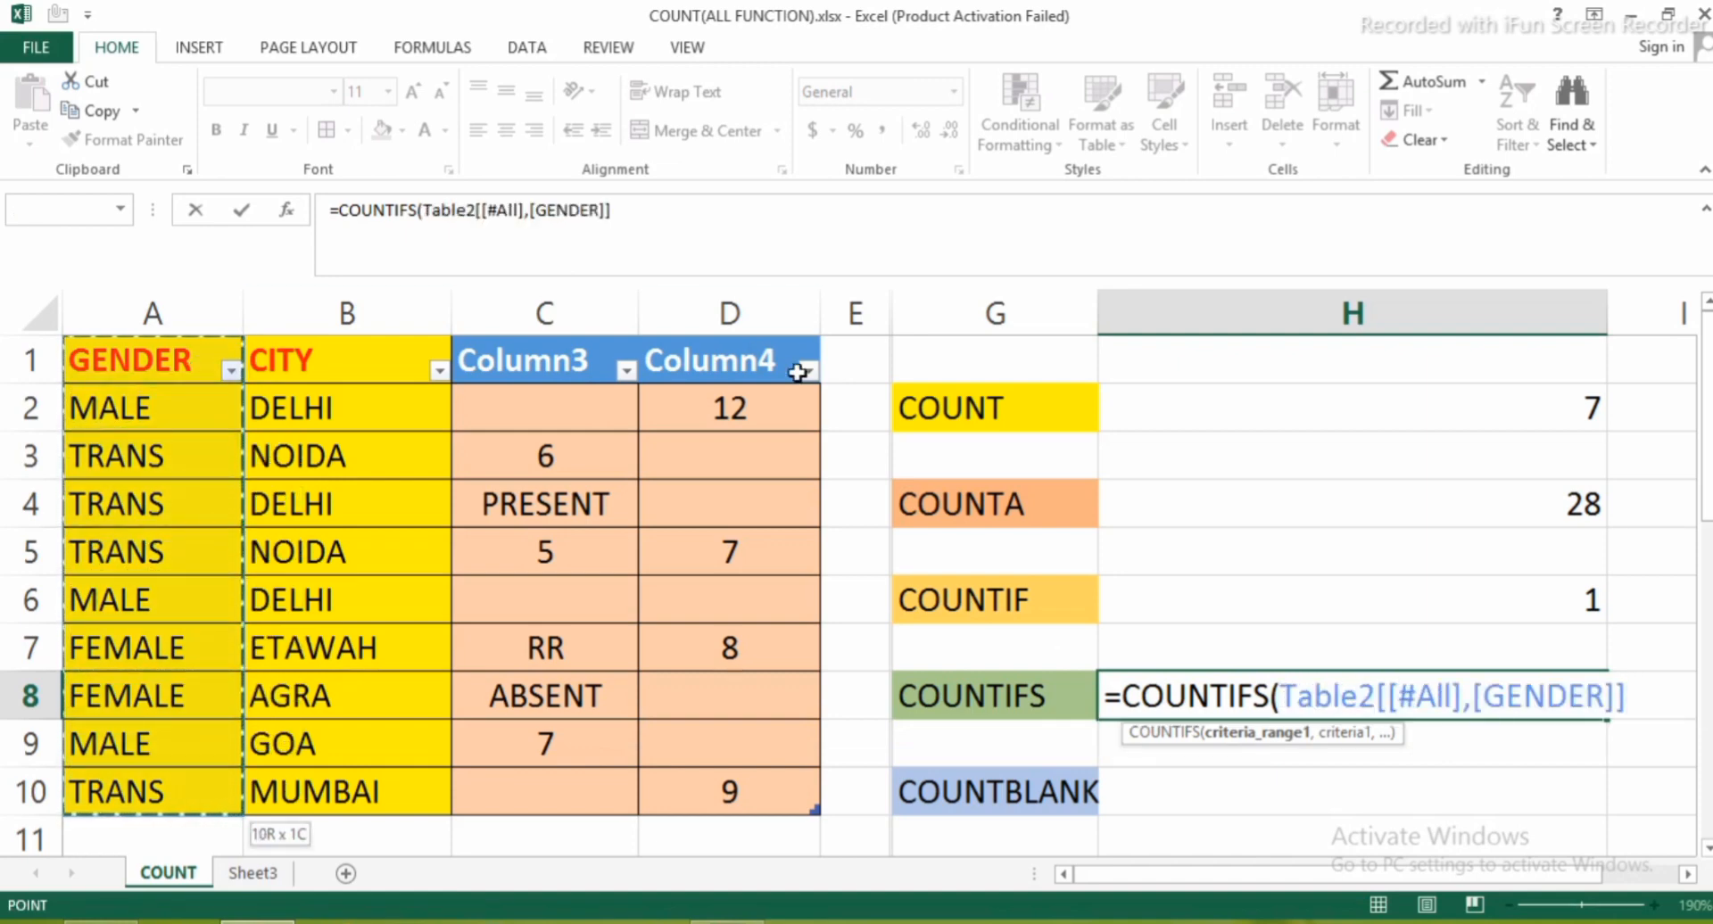
type(",")
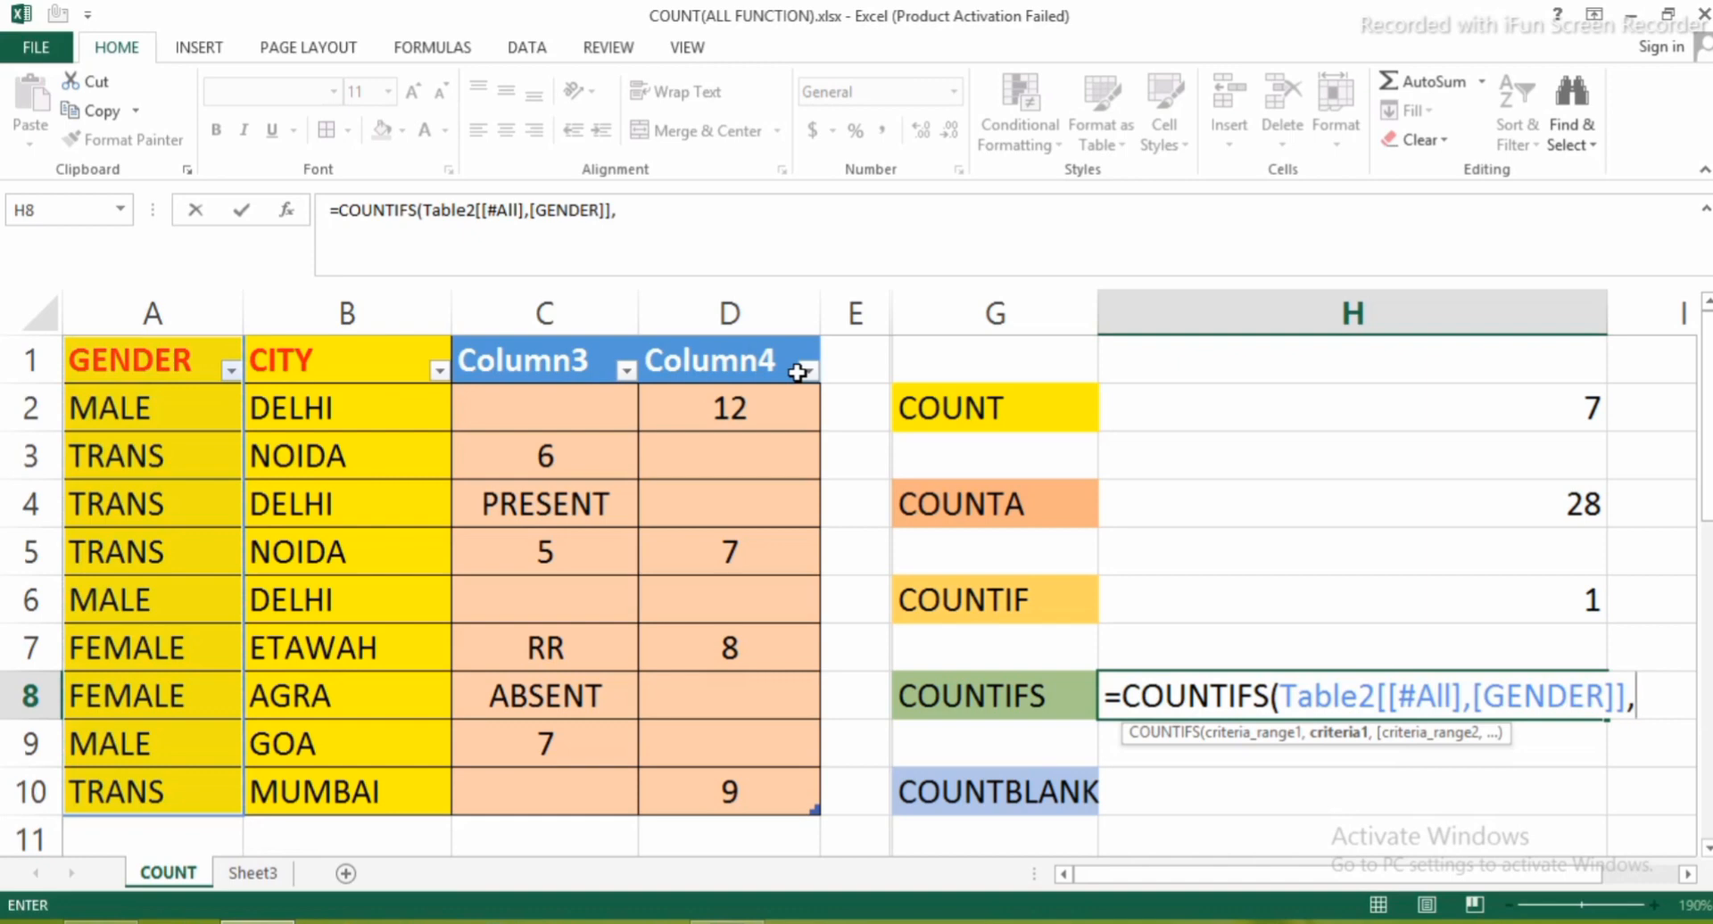
type("\"MALE")
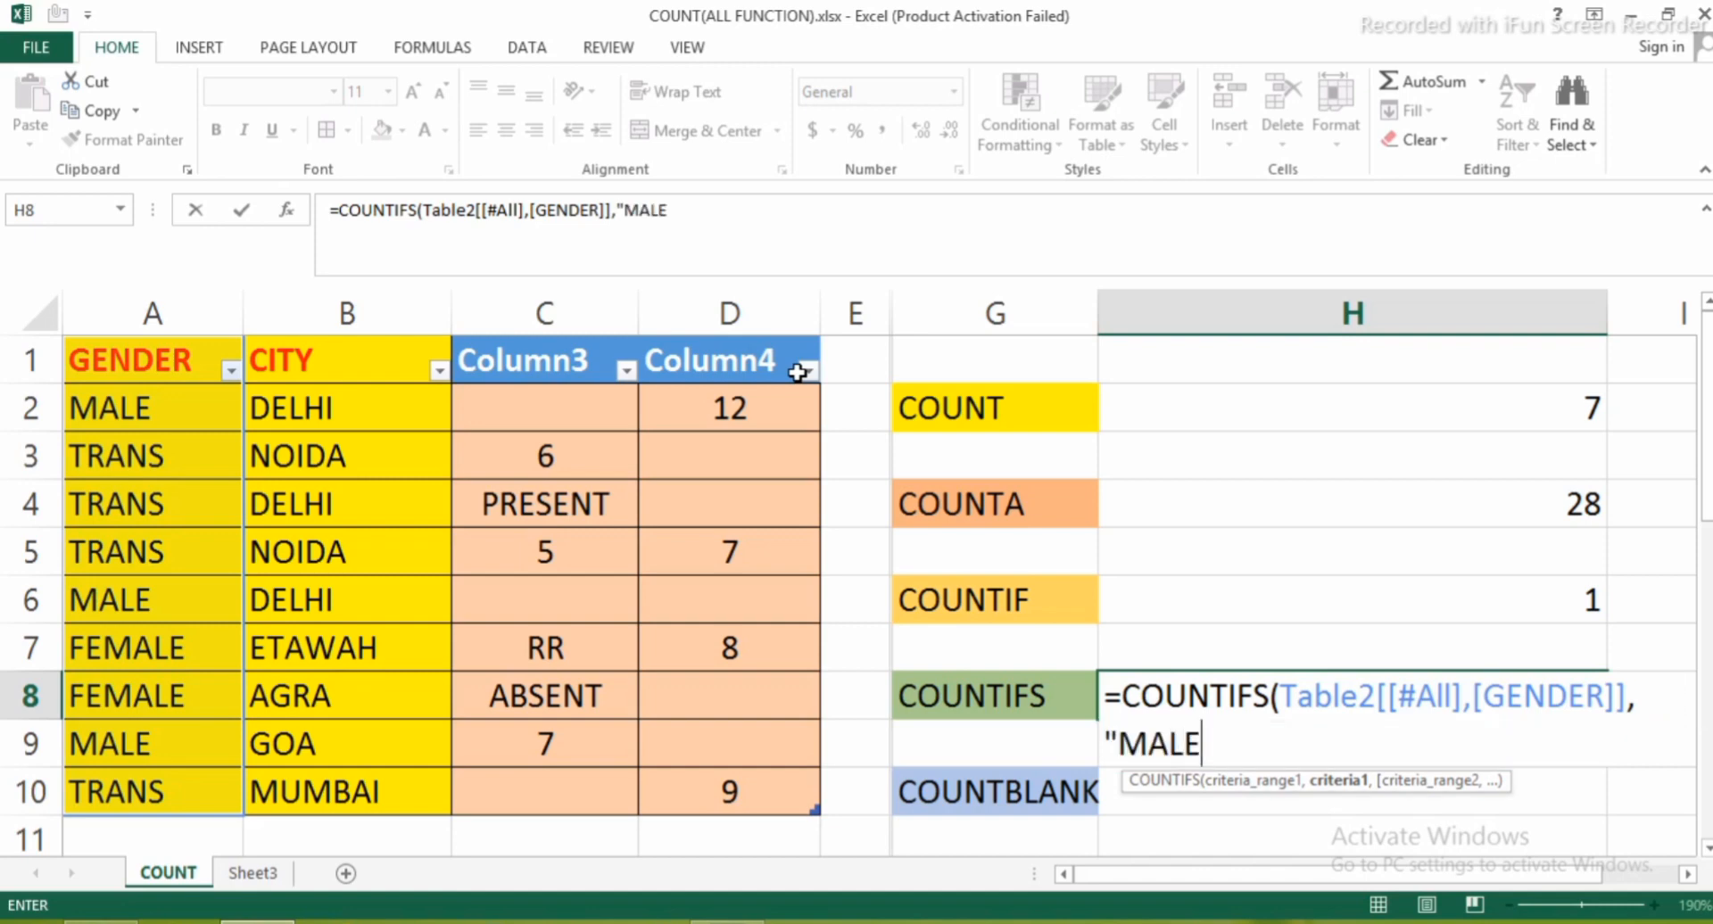
type("\",")
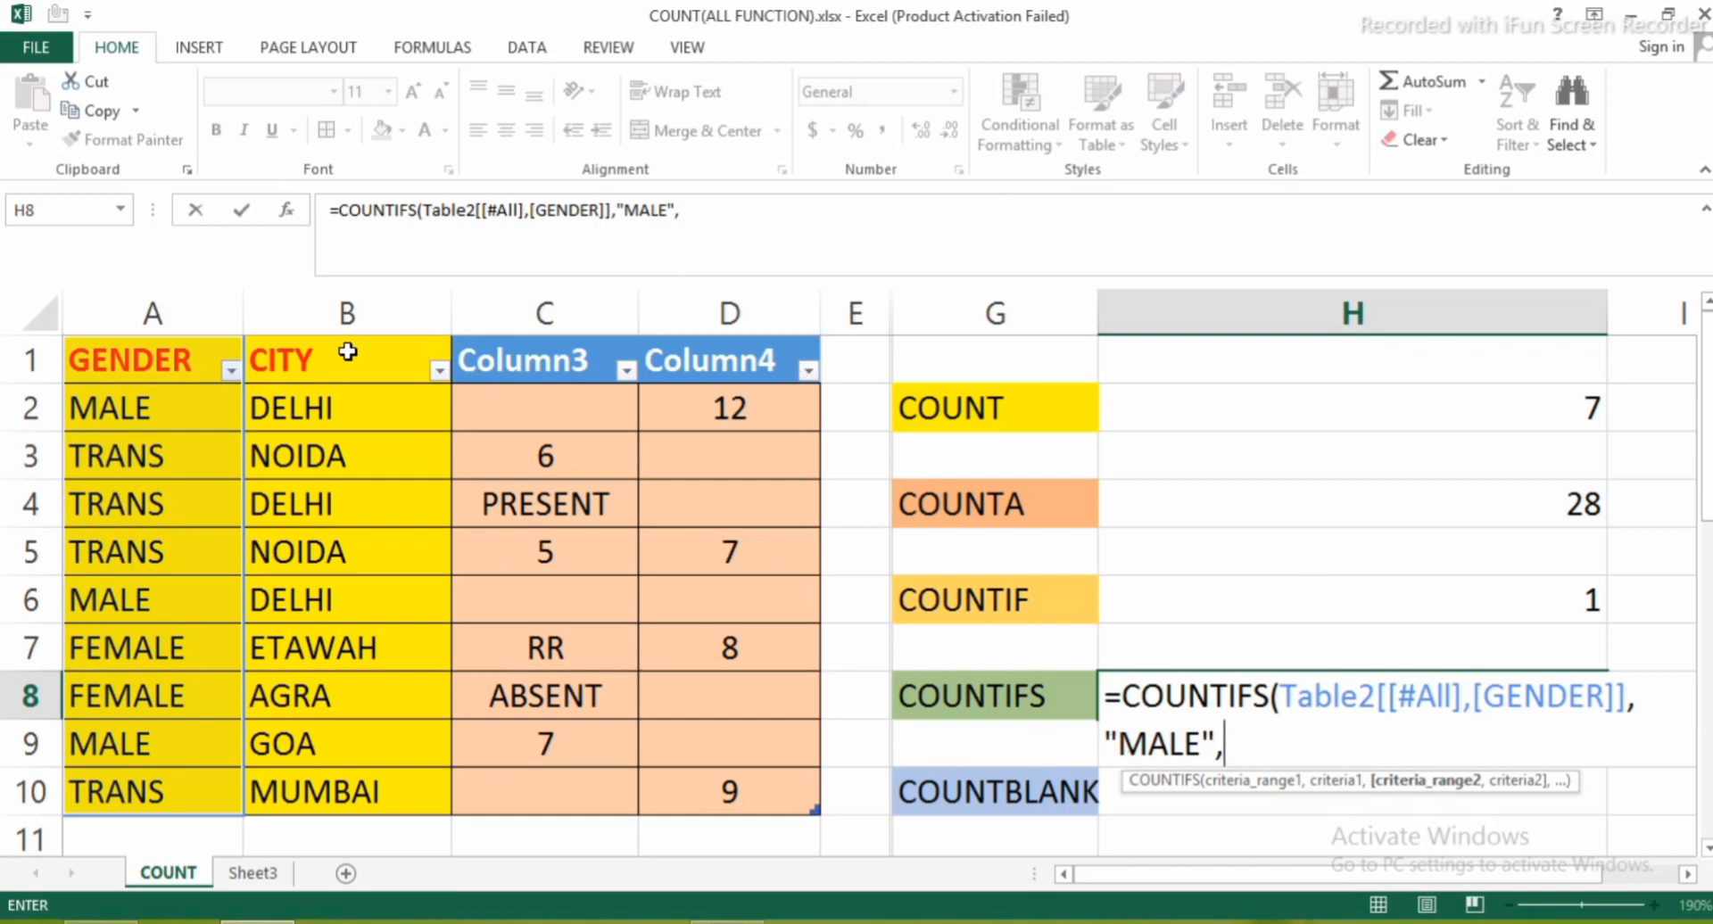
Complete the COUNTIFS formula in H8 with the whole CITY column, Table2[[#All],[CITY]], as second range and "DELHI" as its criterion
left_click_drag(348, 352, 348, 791)
type(",")
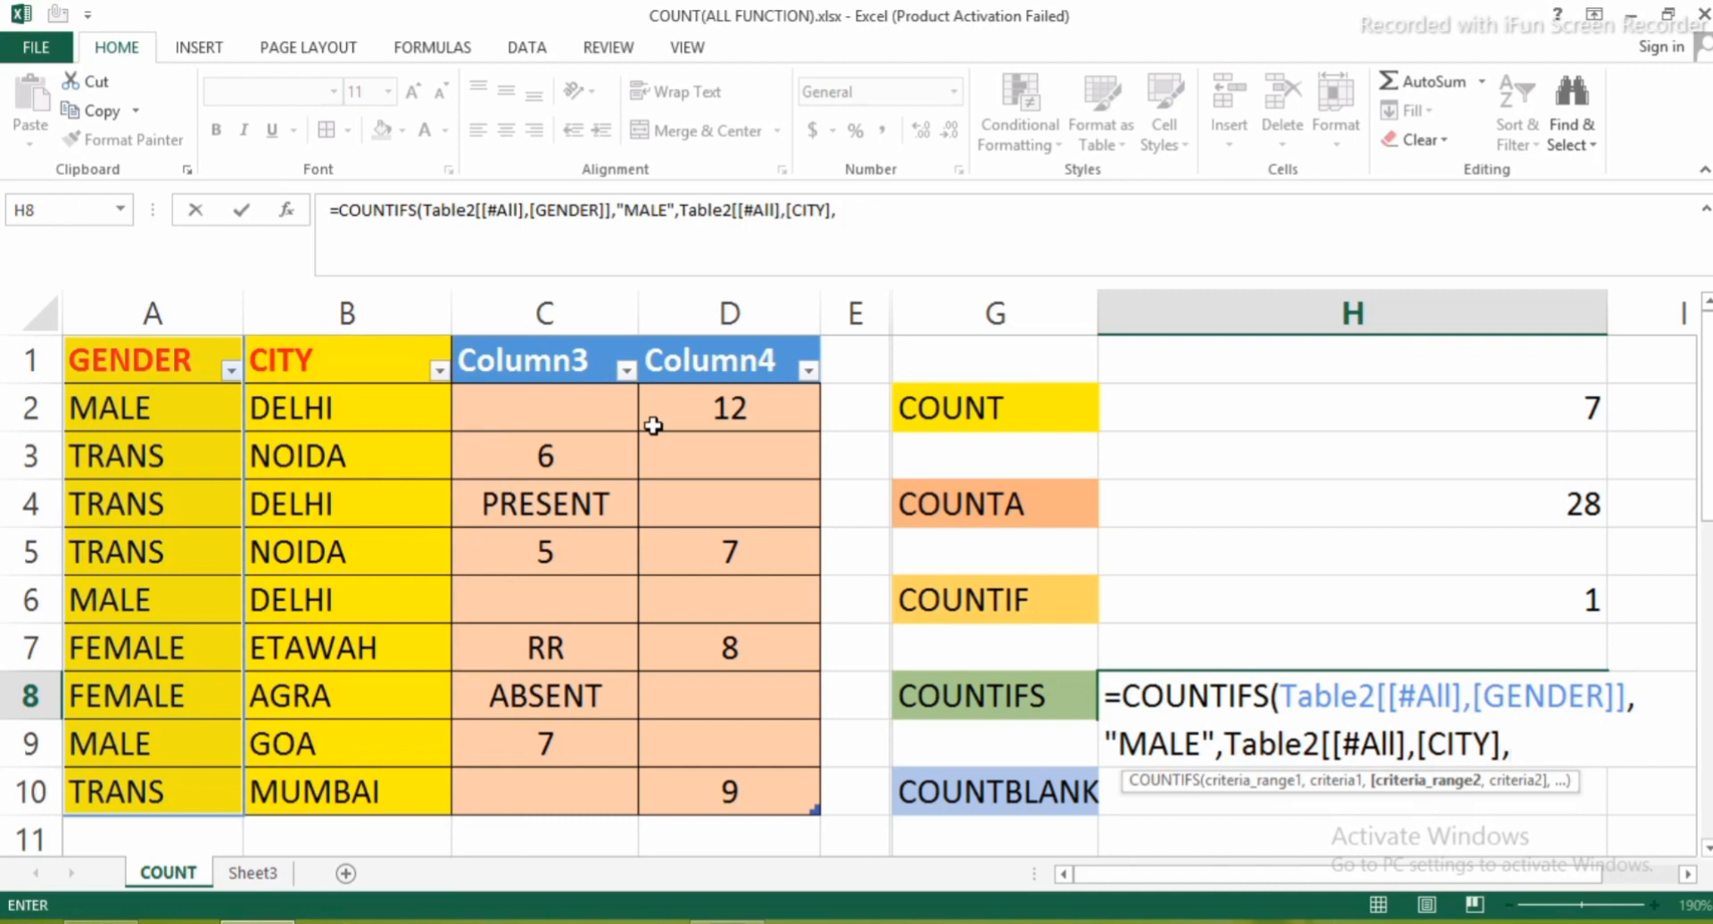
key("BackSpace")
type("]")
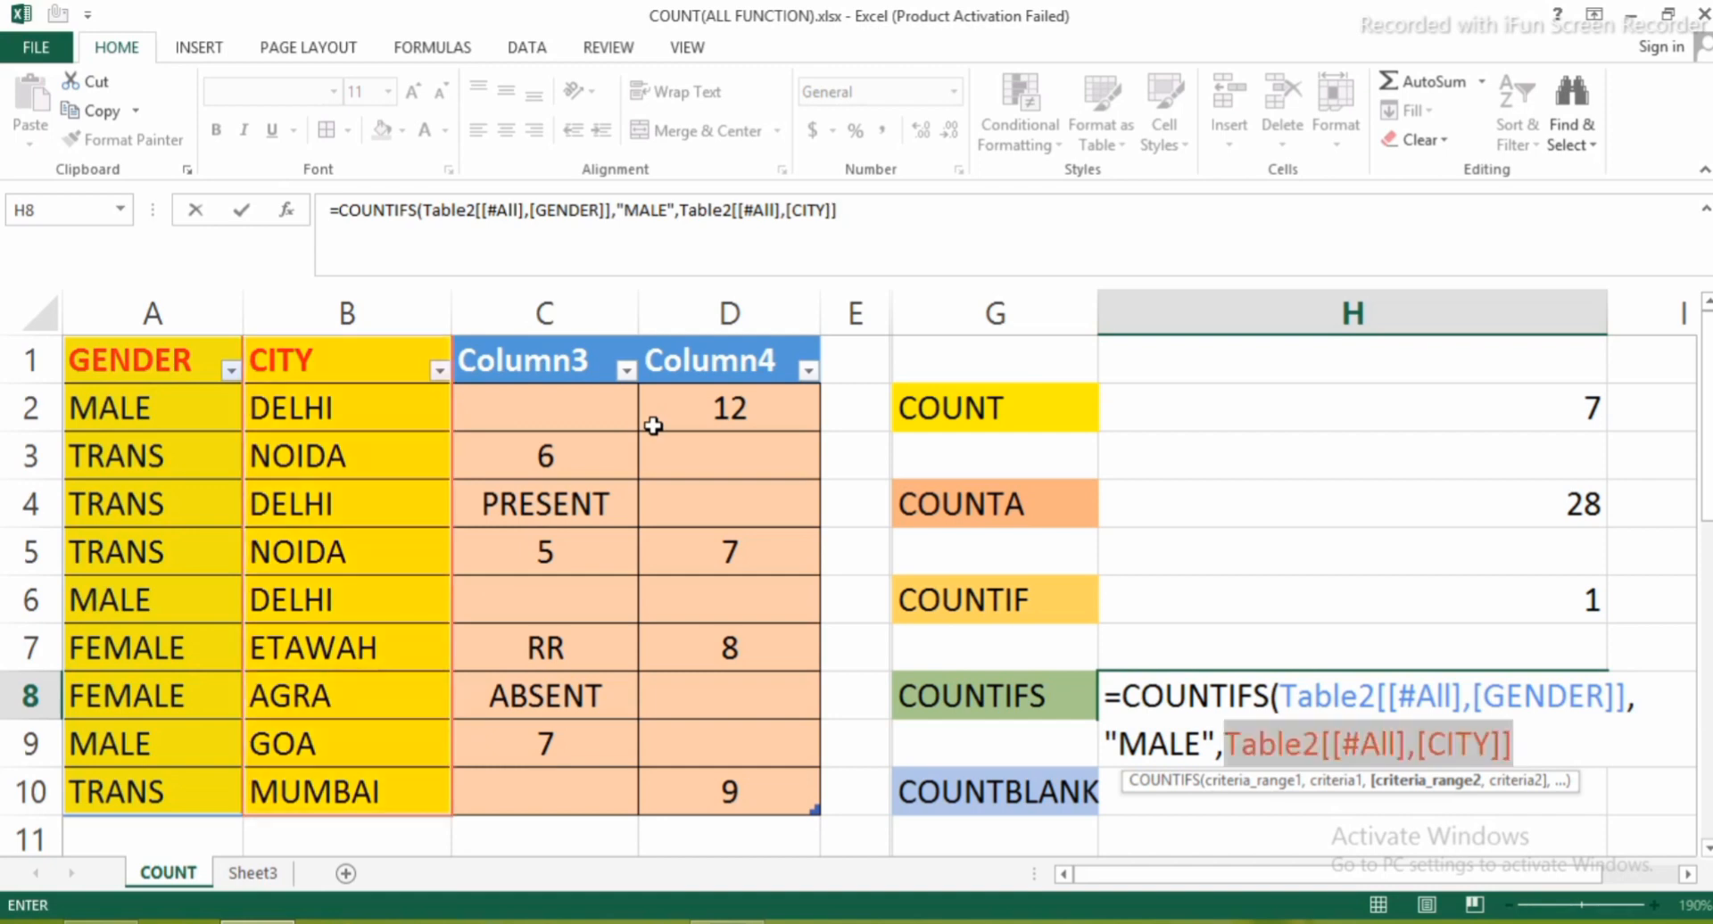
key("Right")
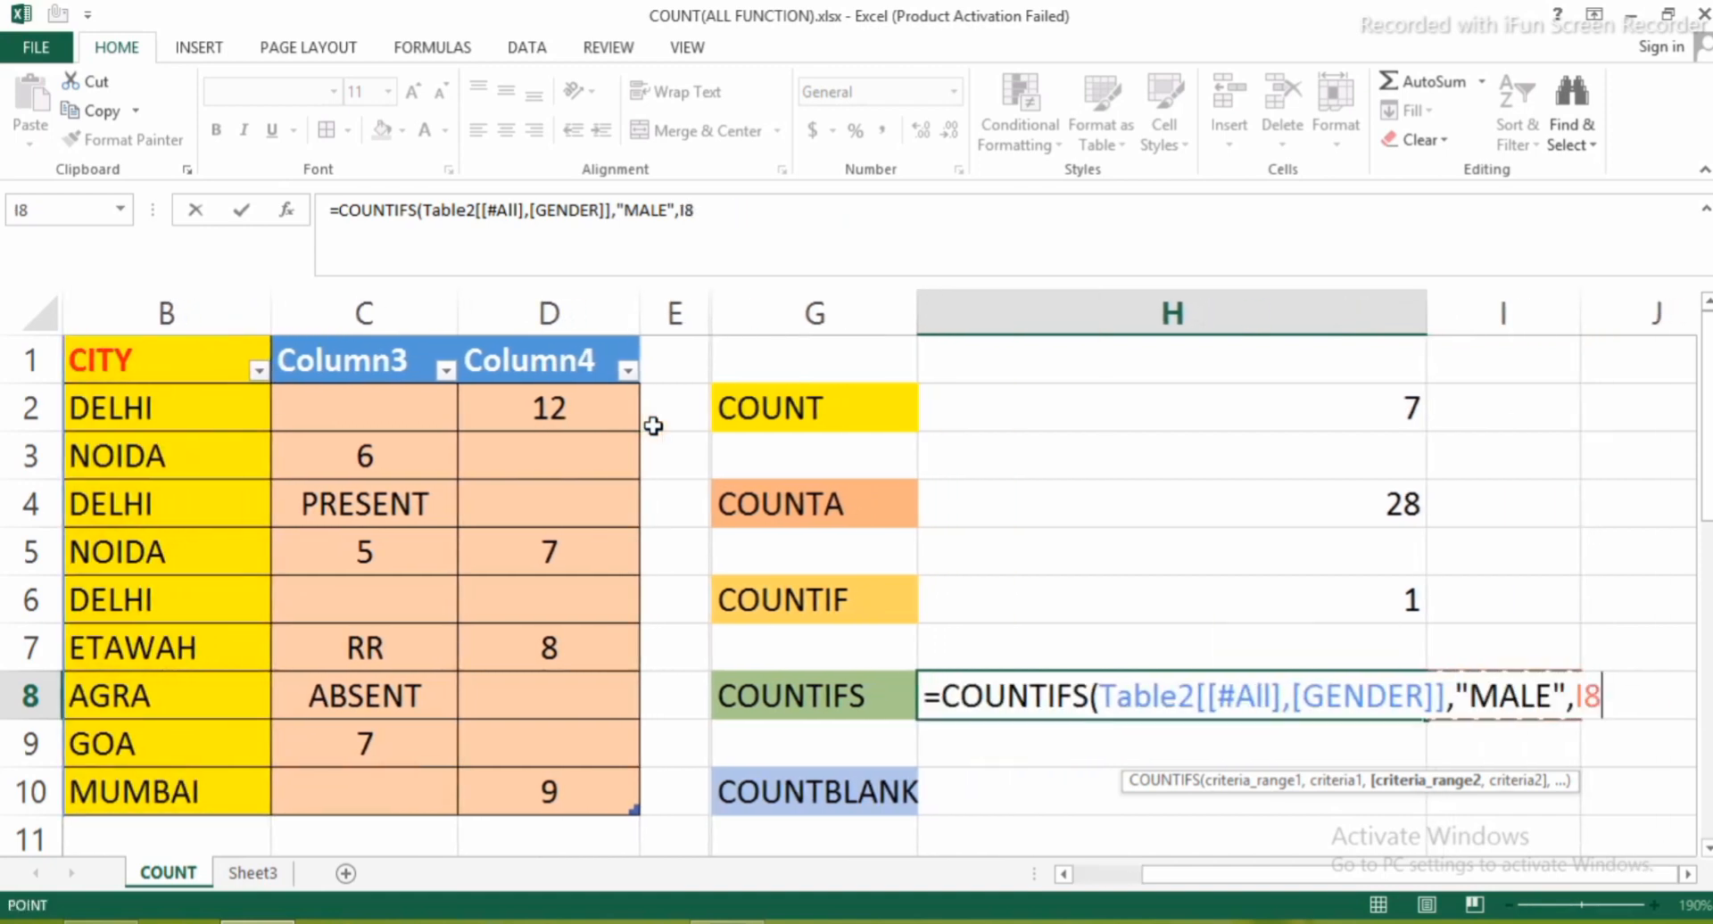
key("ctrl+z")
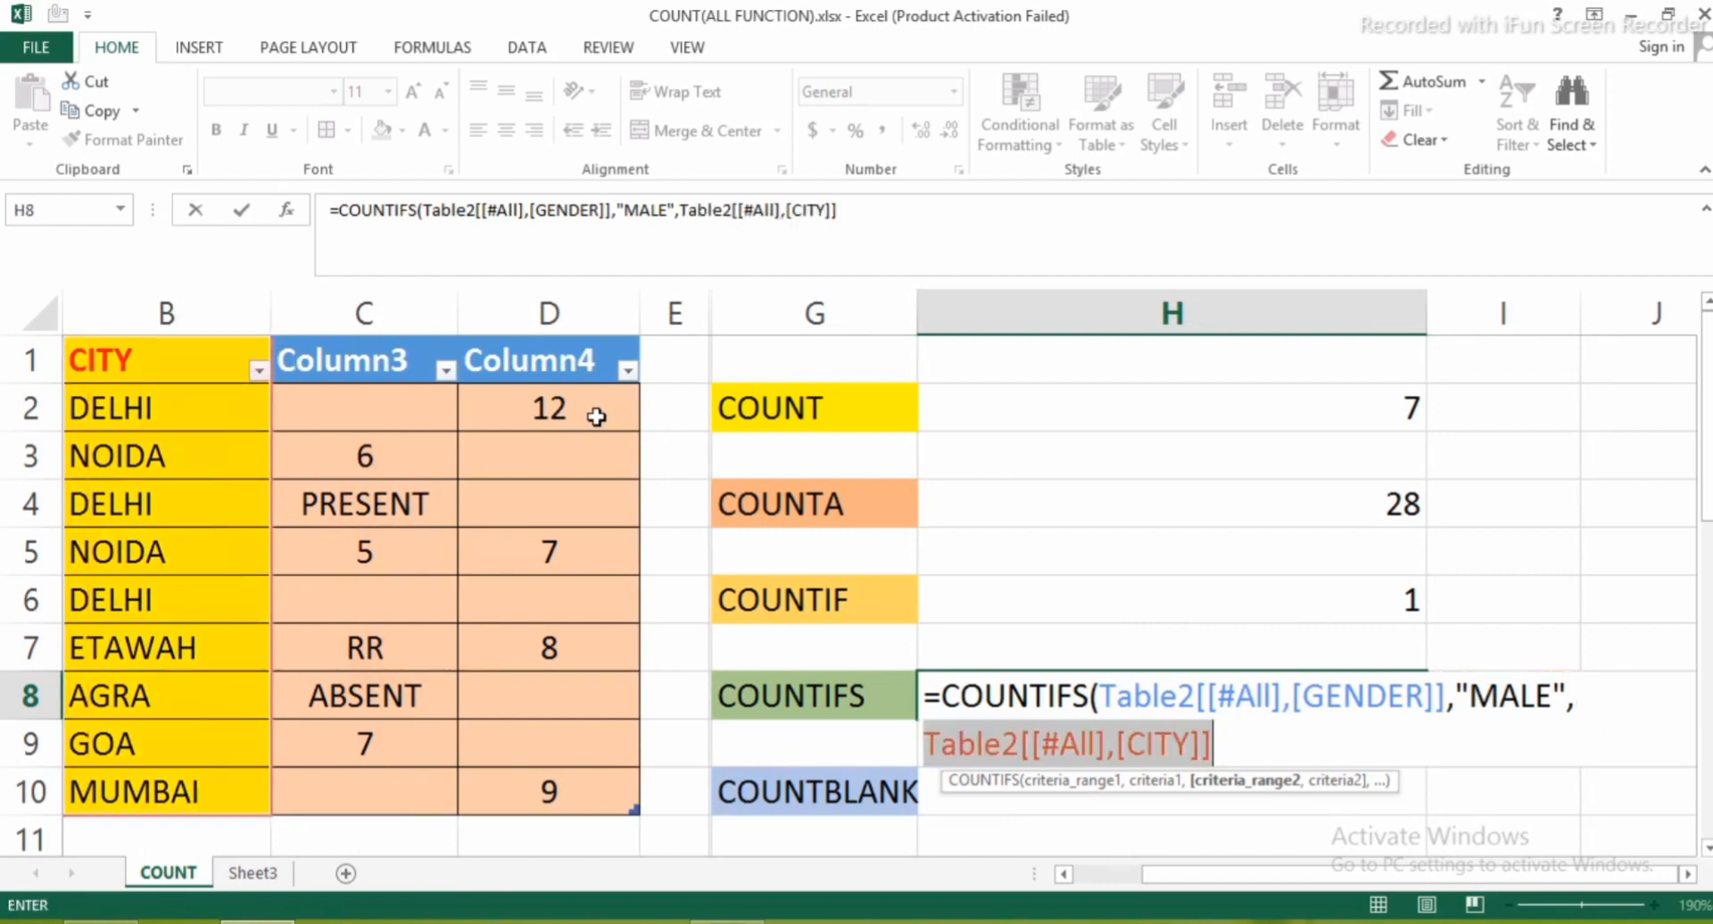
left_click(1240, 751)
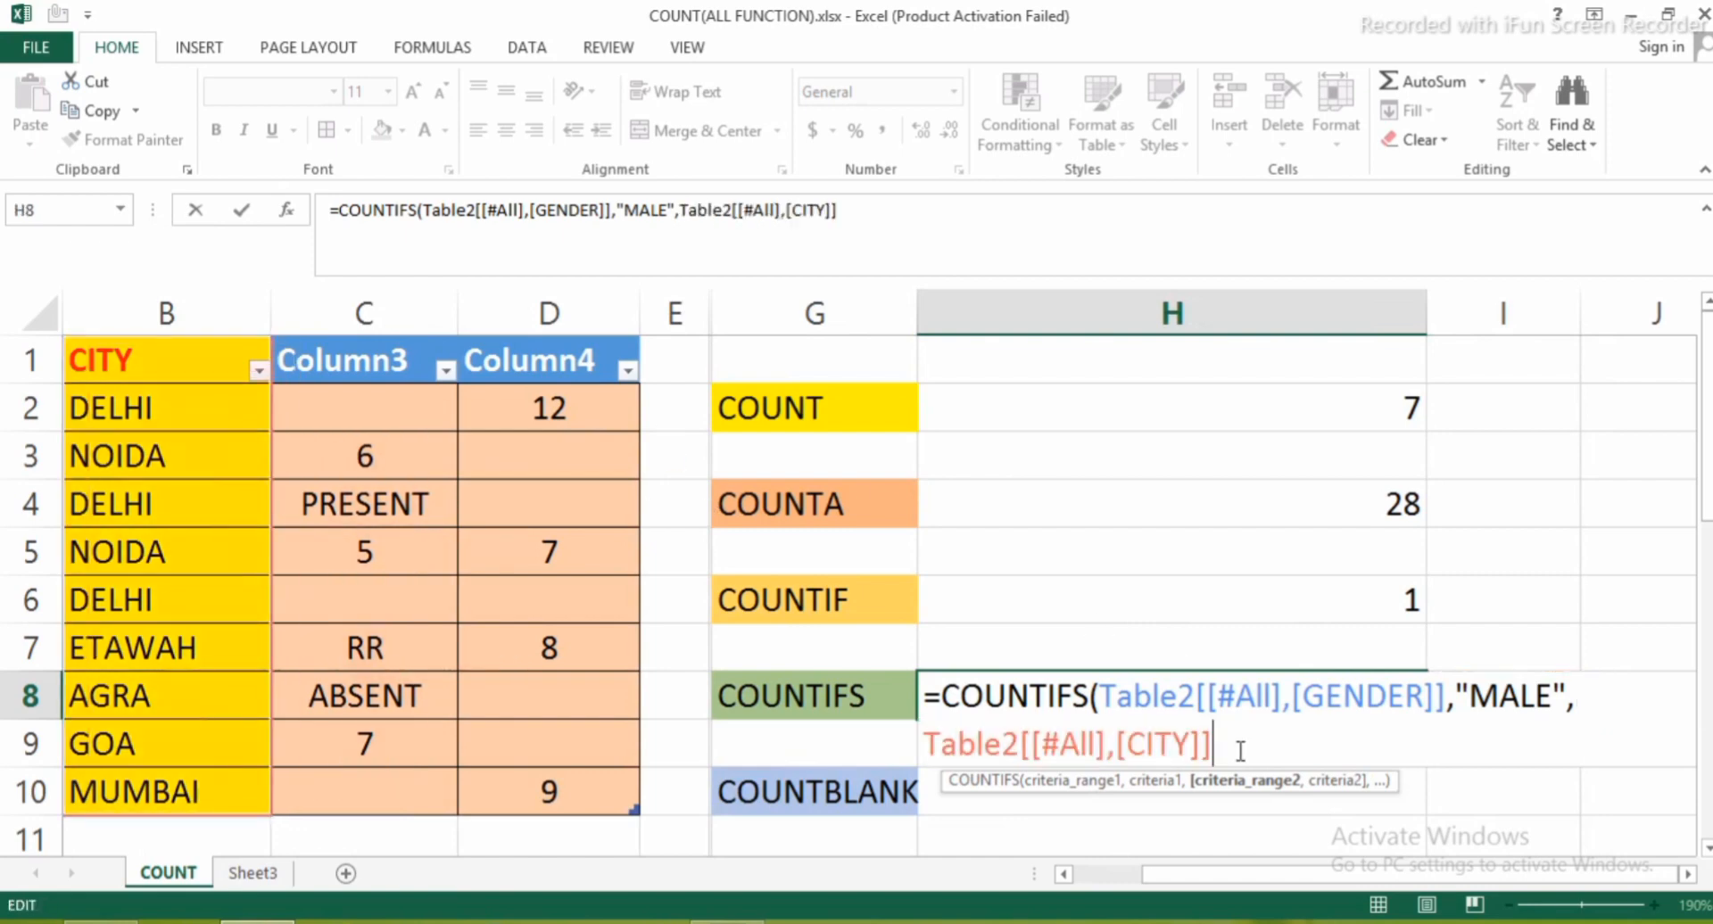
type(",\"")
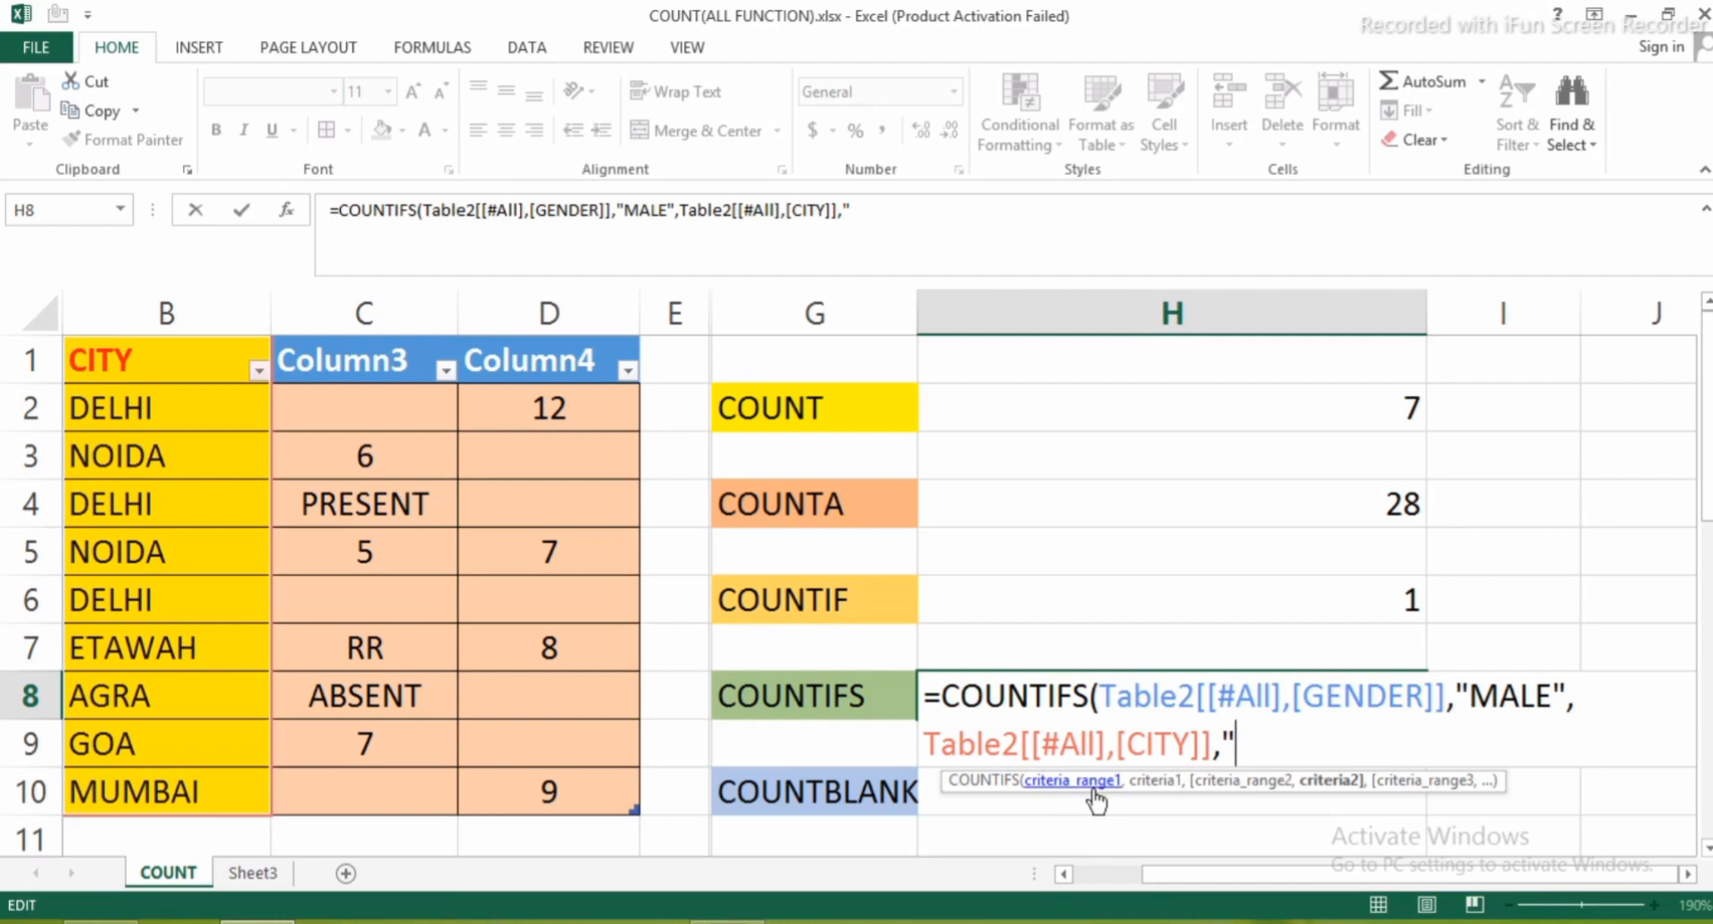
type("DELHI")
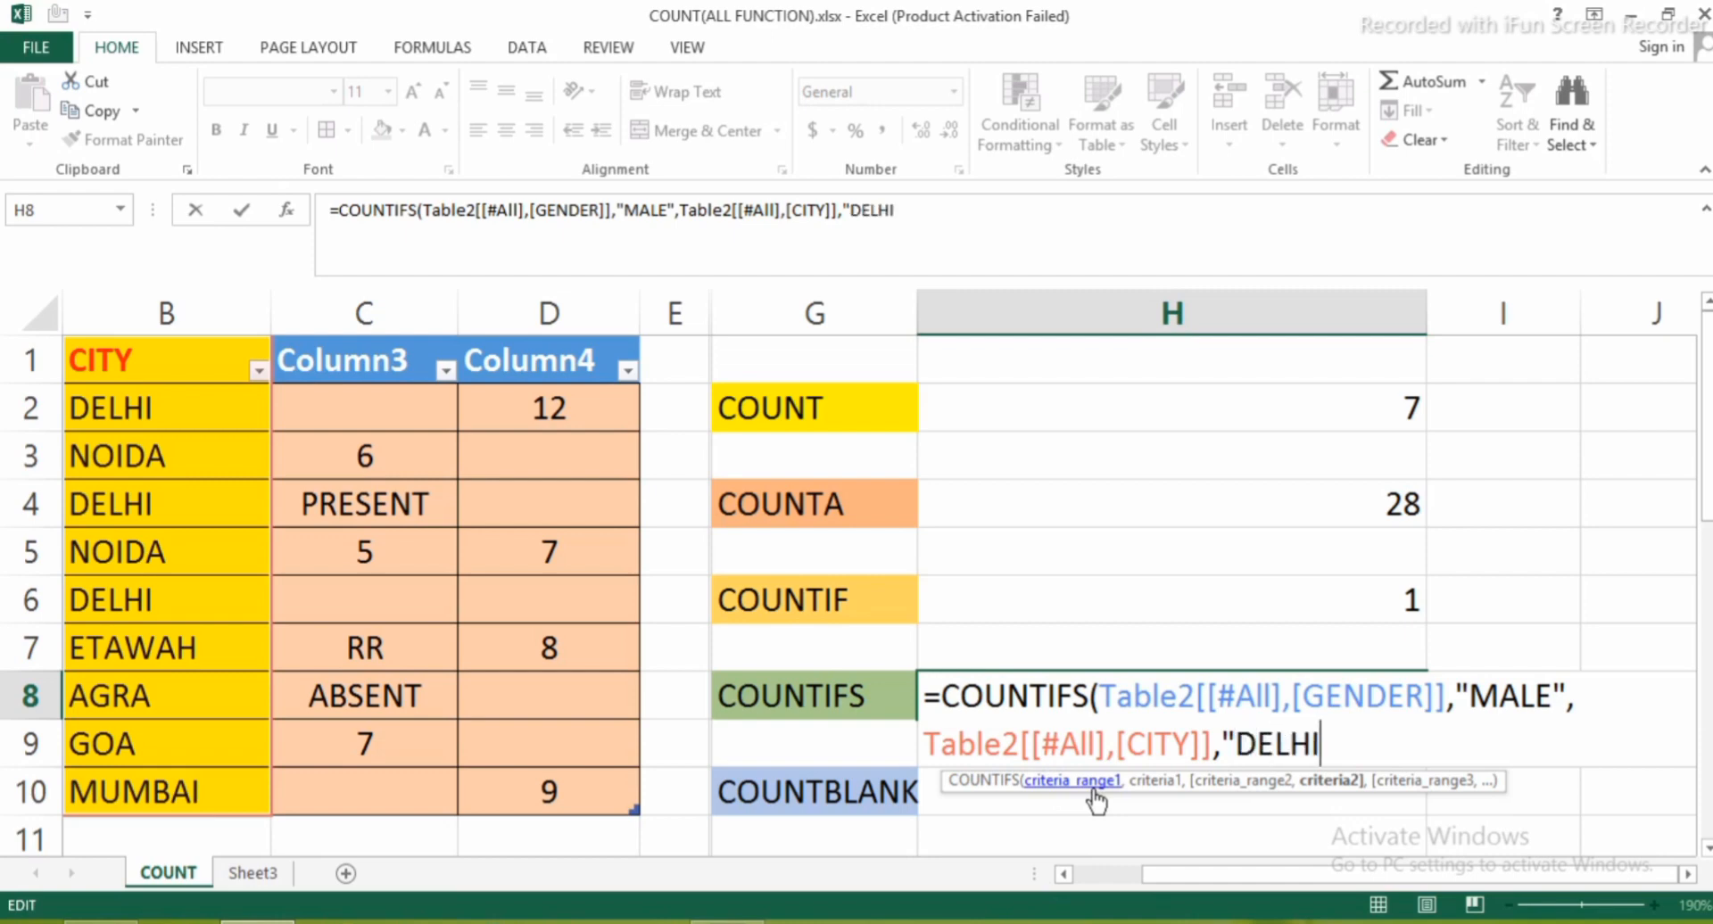
type("\")")
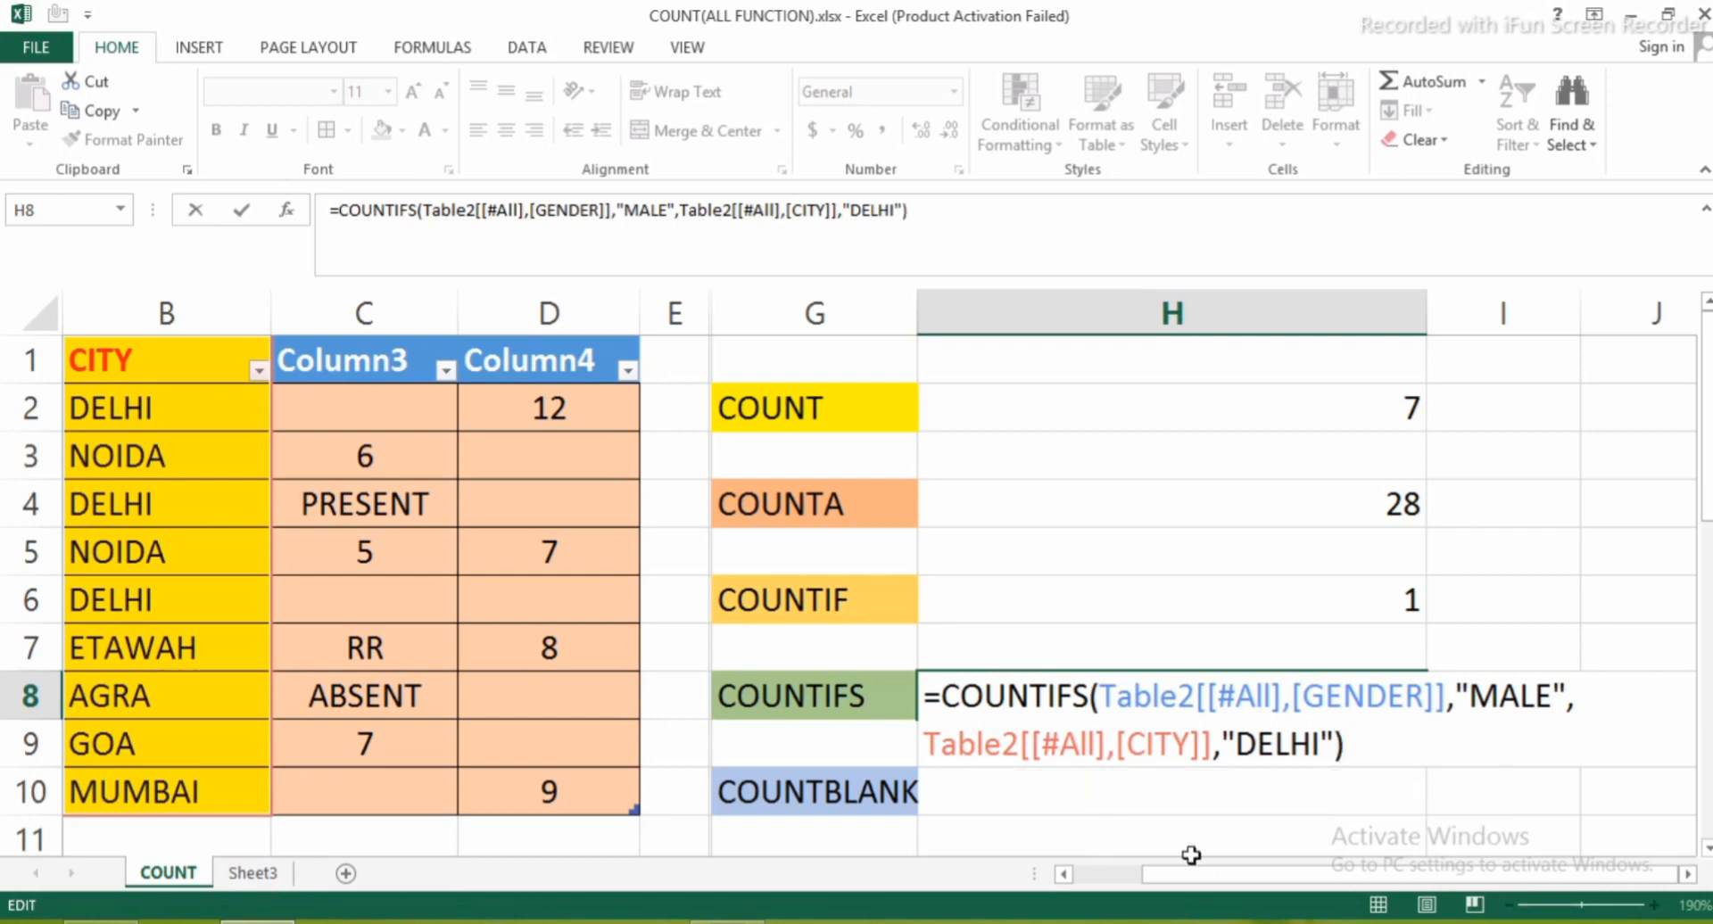
key("Return")
left_click_drag(1147, 885, 1064, 876)
left_click(1183, 688)
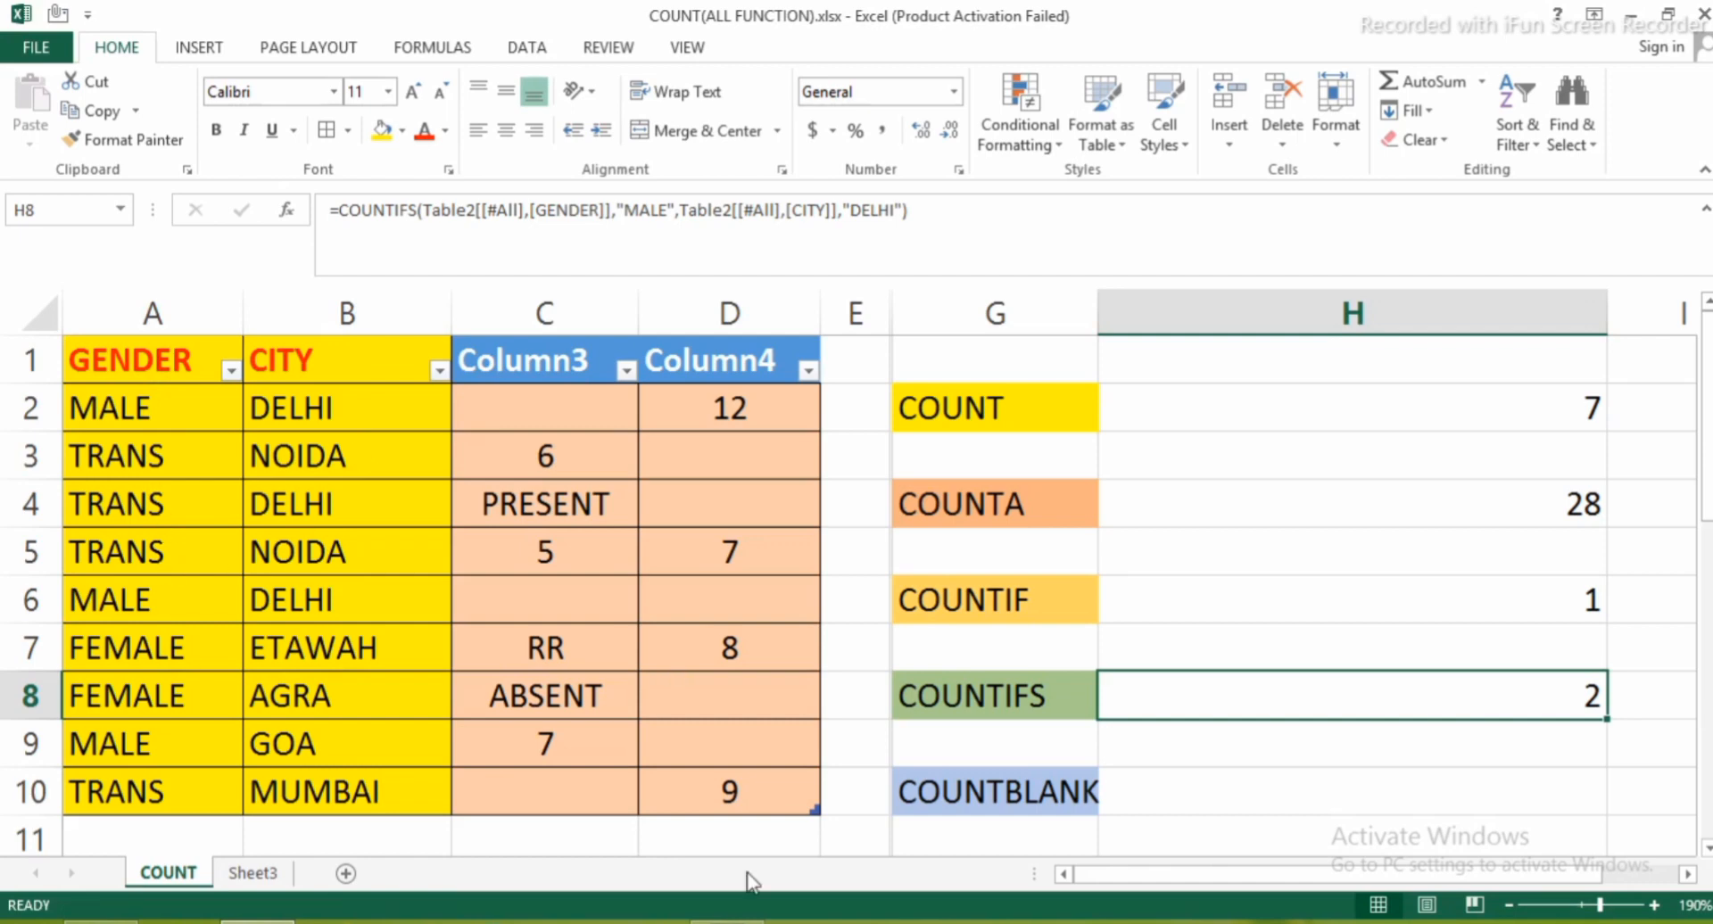
Begin a COUNTBLANK formula in H10, beside the COUNTBLANK label
left_click(1242, 800)
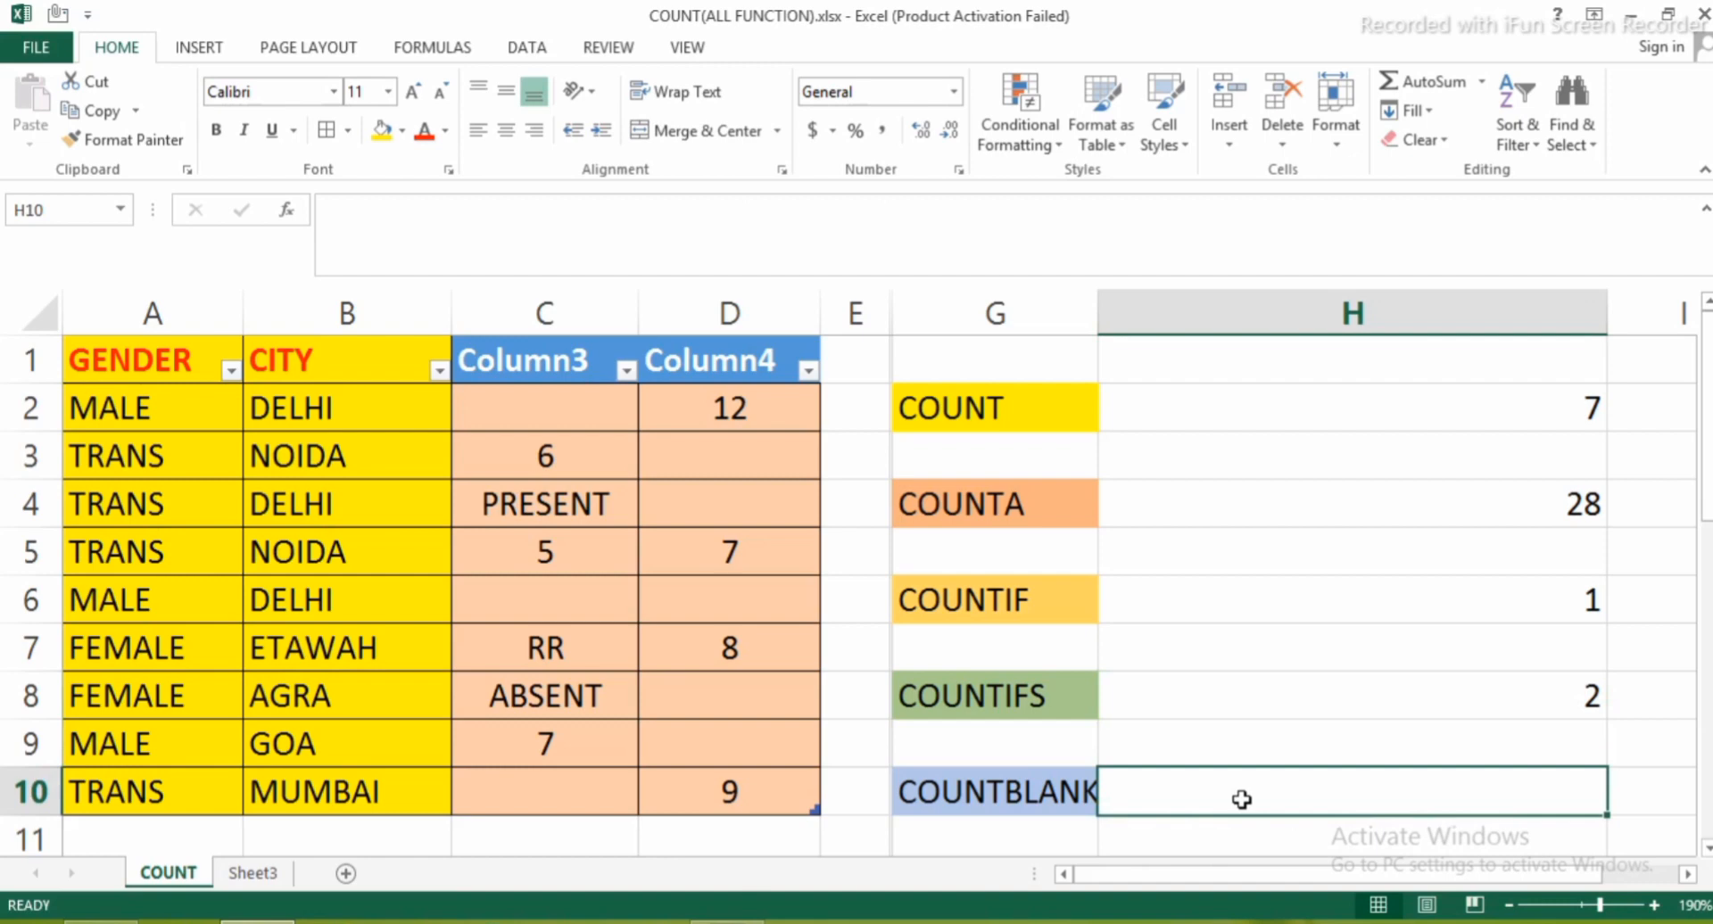
type("=")
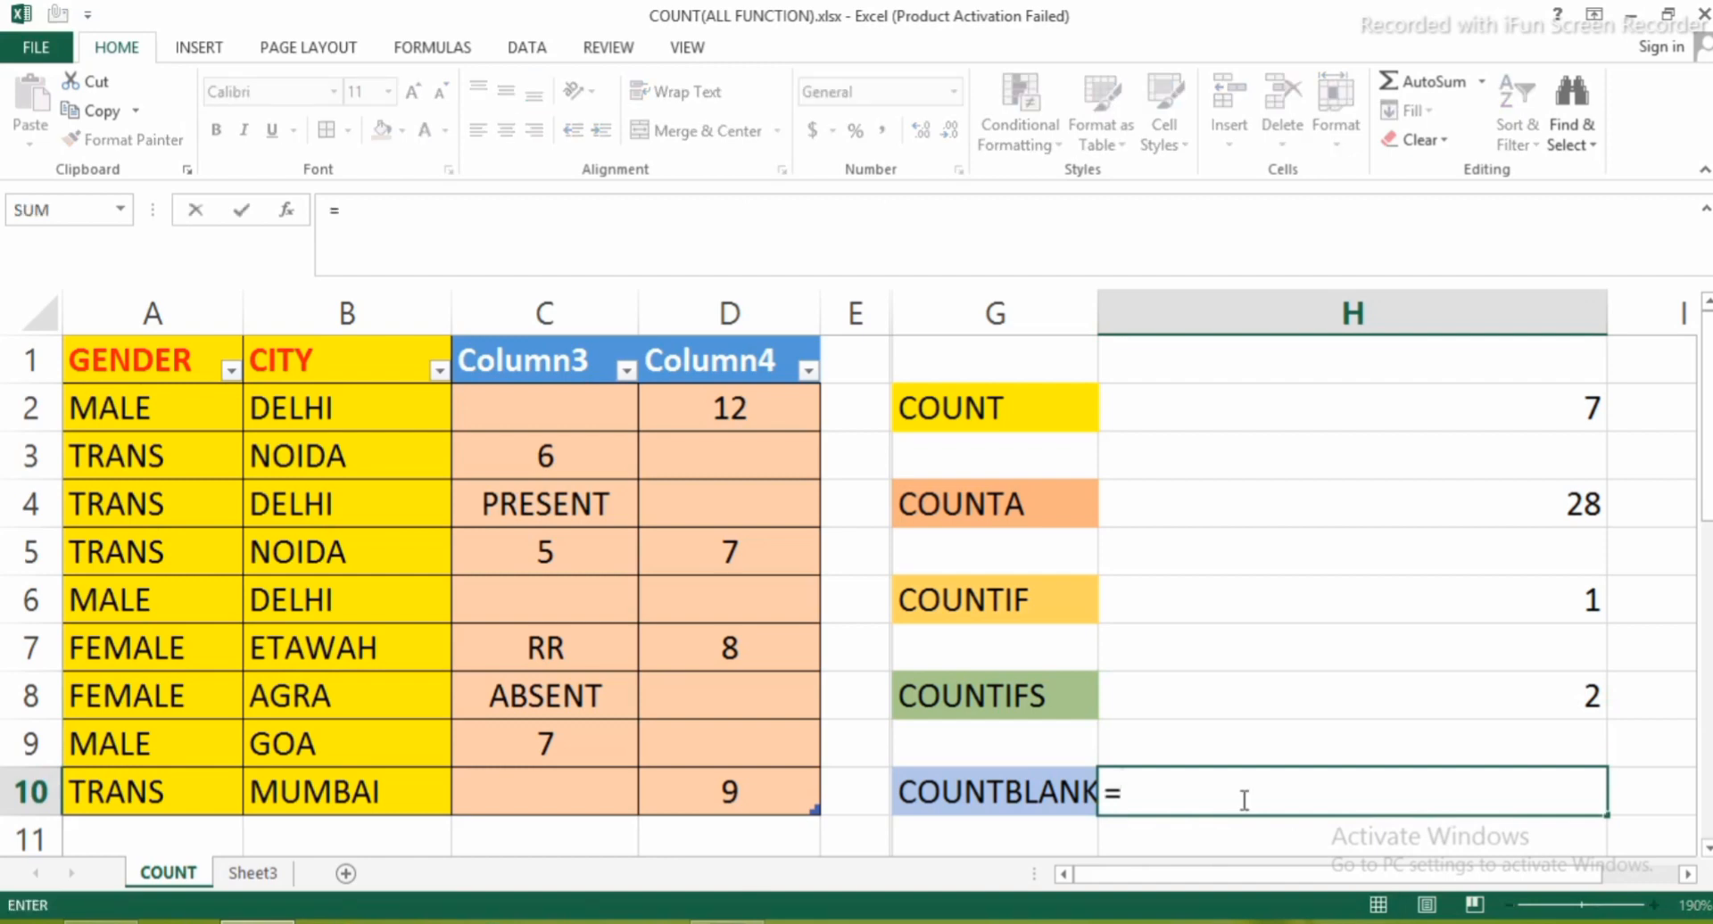
type("COUN")
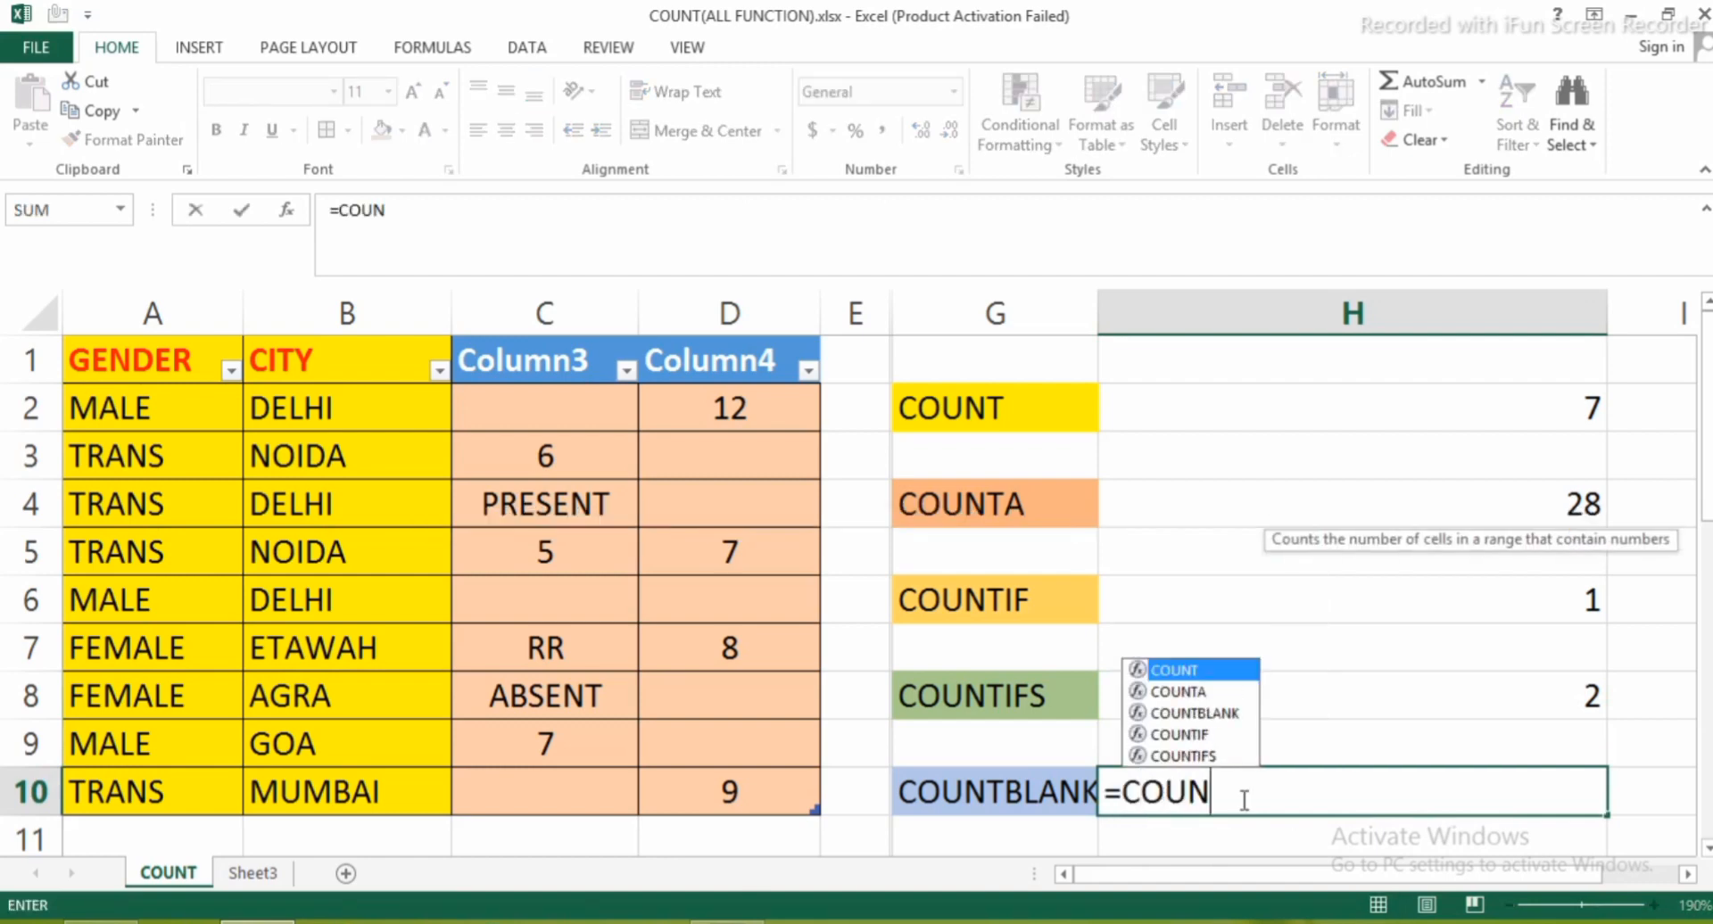
type("TBL")
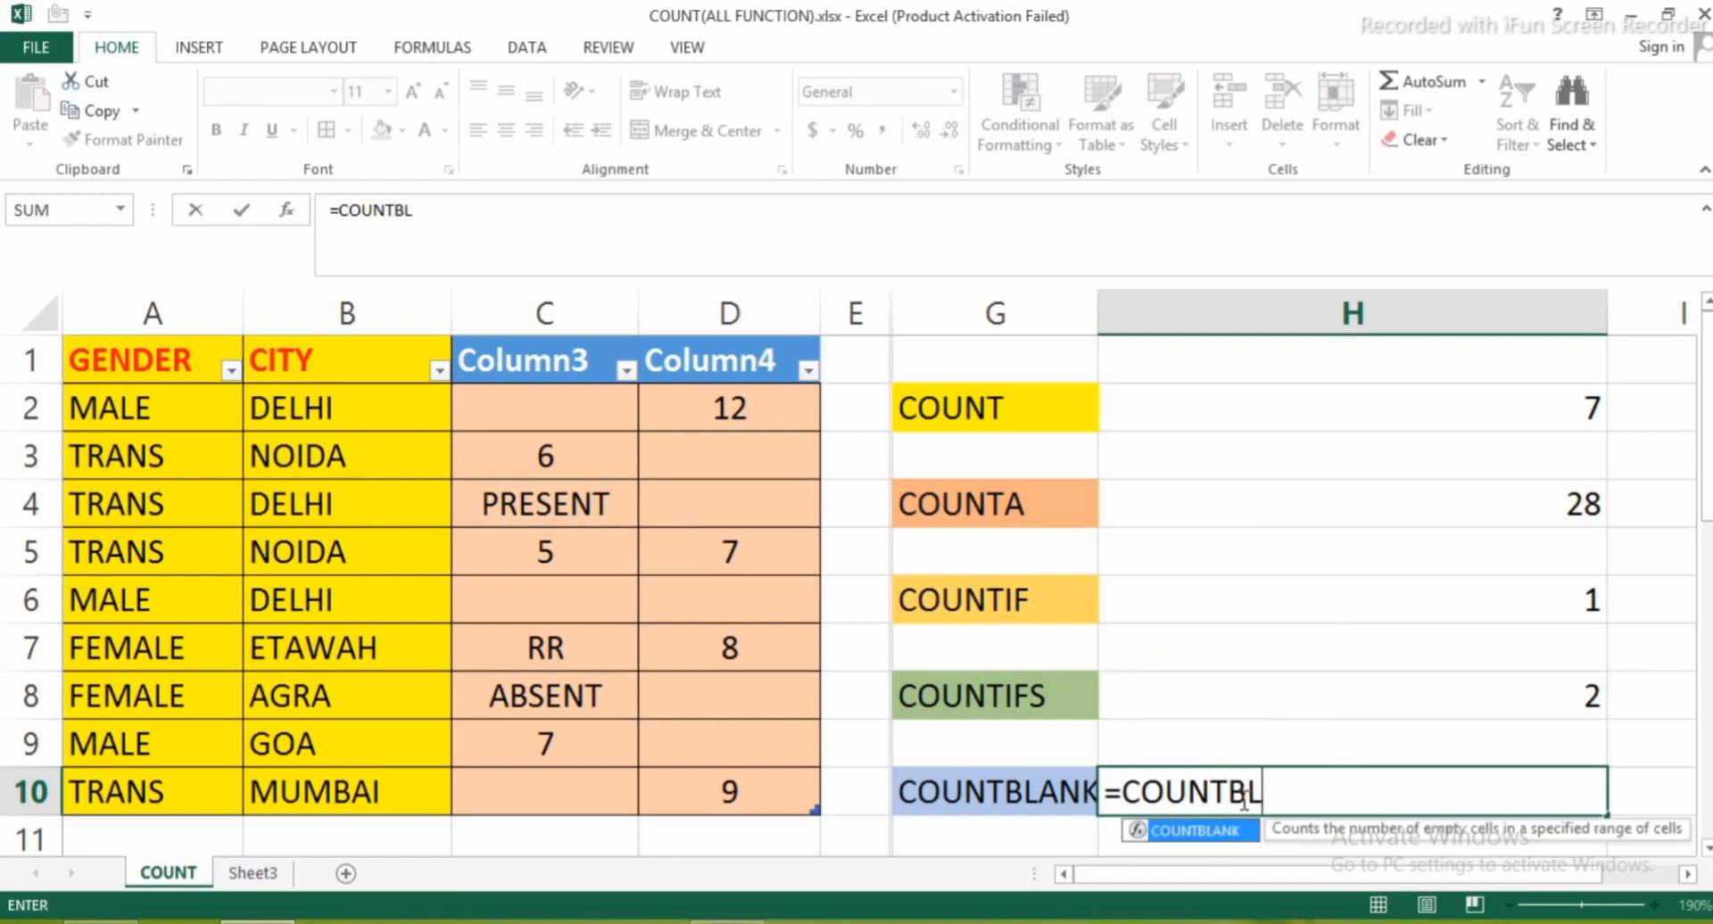
type("ANK")
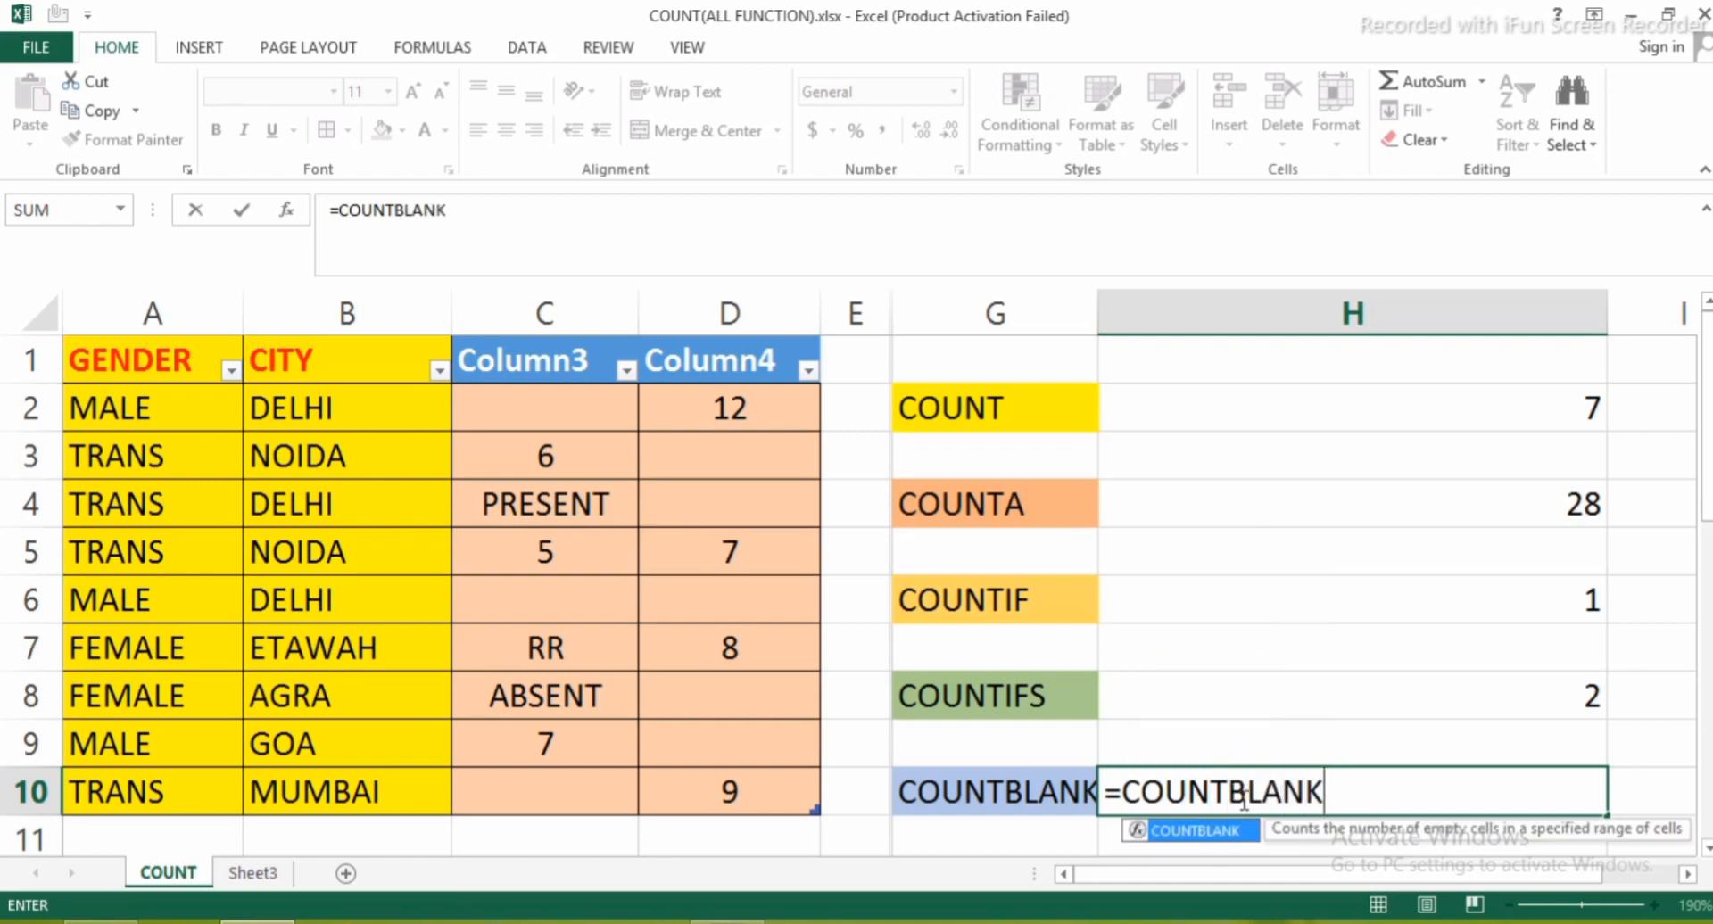
type("(")
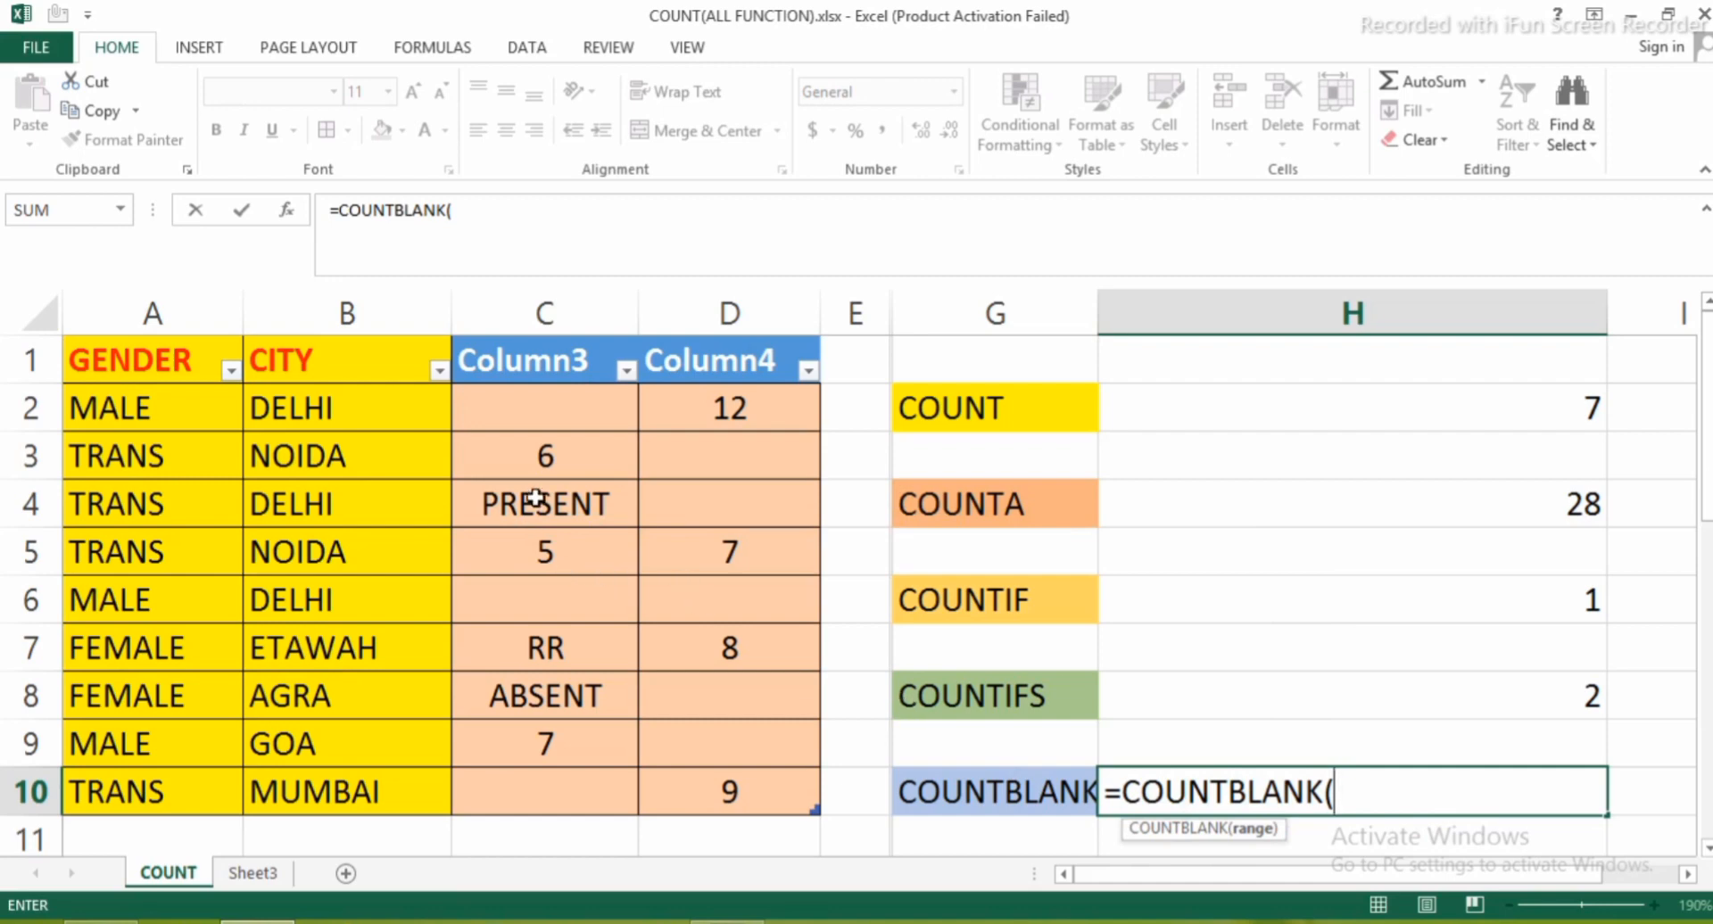
Complete the COUNTBLANK formula in H10 with the Column3 and Column4 data, C2:D10, as its range: Table2[[Column3]:[Column4]]
left_click(518, 414)
key("shift+Right")
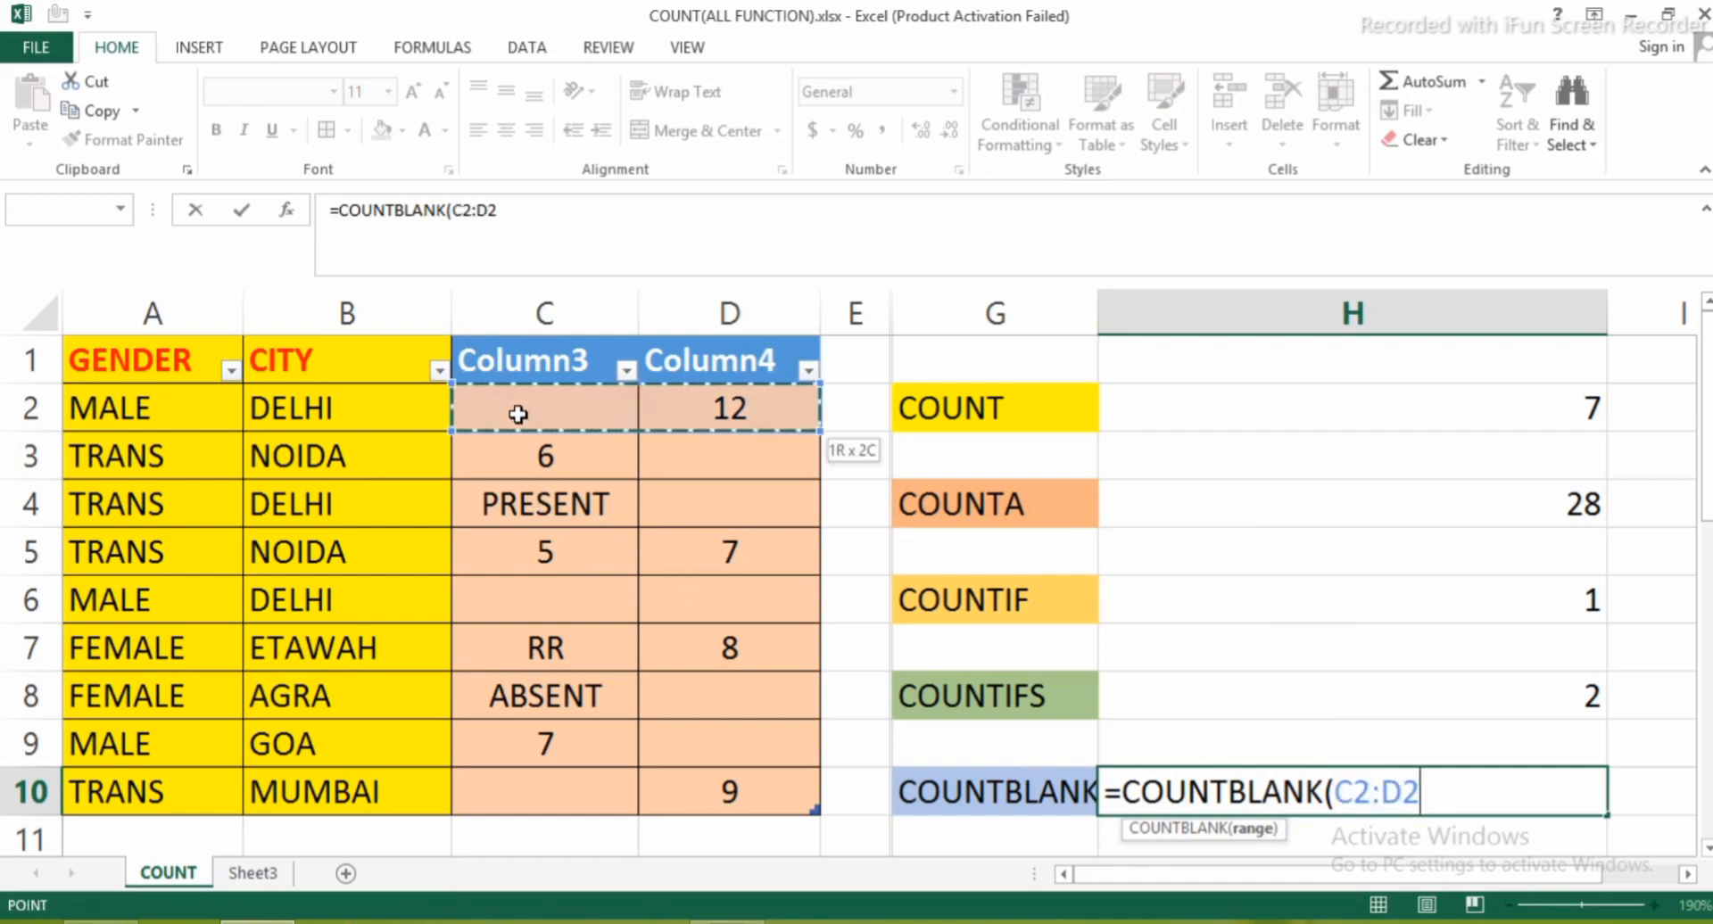
key("shift+Down")
key("shift+Down")
key("shift+Down")
key("shift+Down")
key("shift+Down")
key("shift+Down")
key("shift+Down")
key("shift+Down")
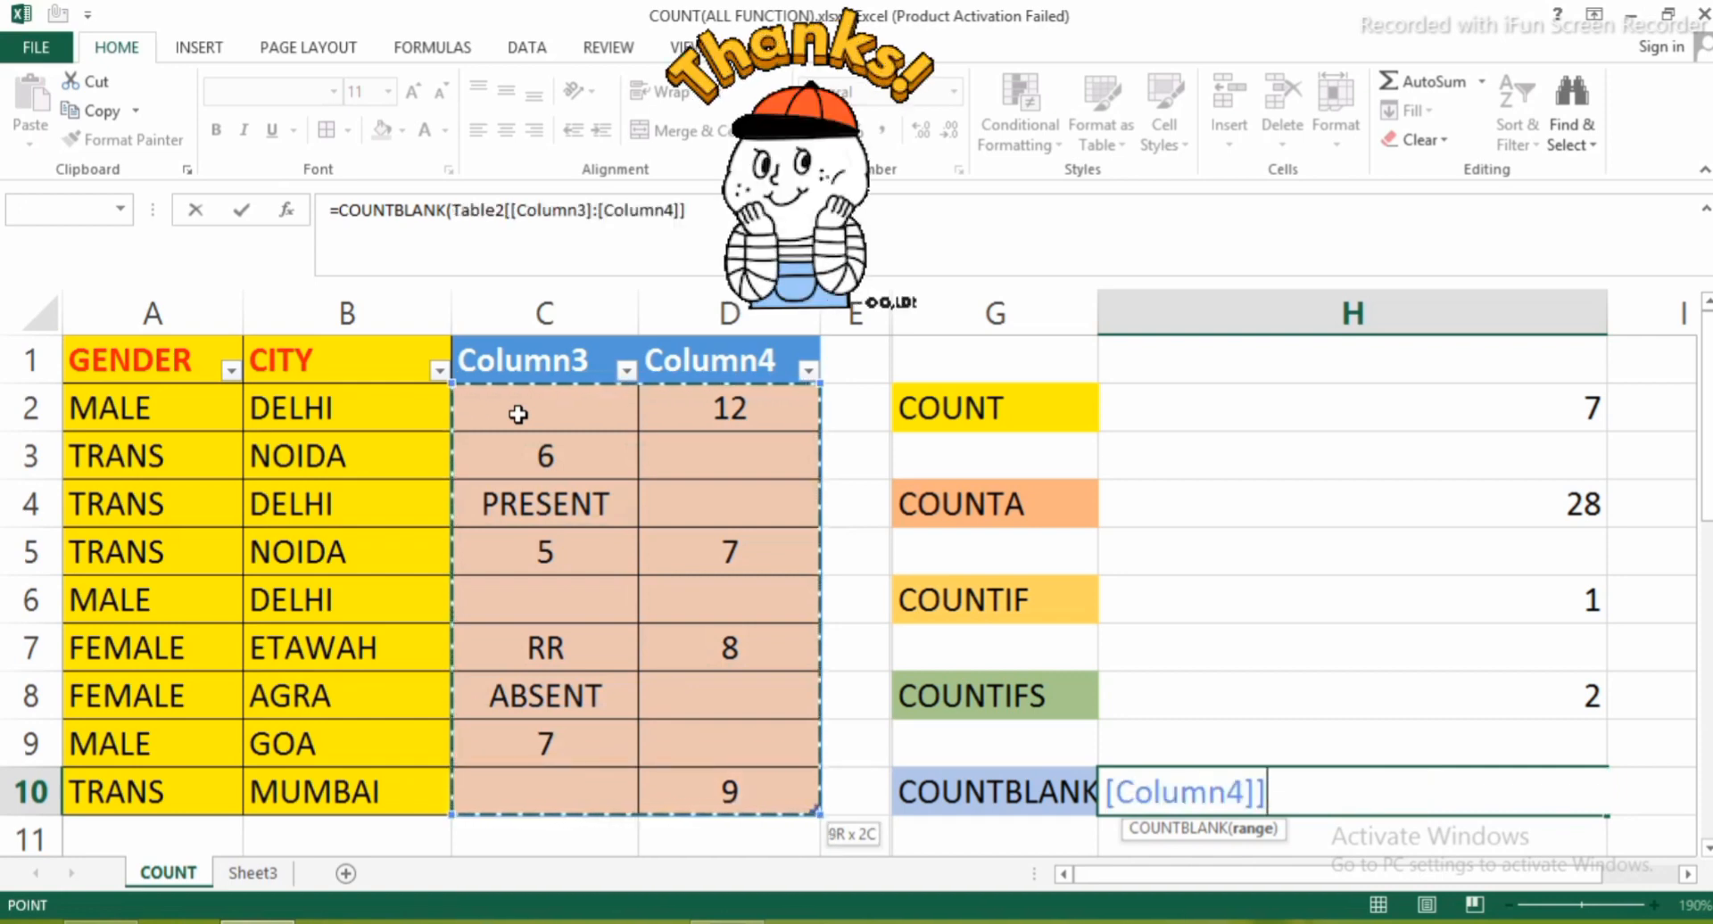
type(")")
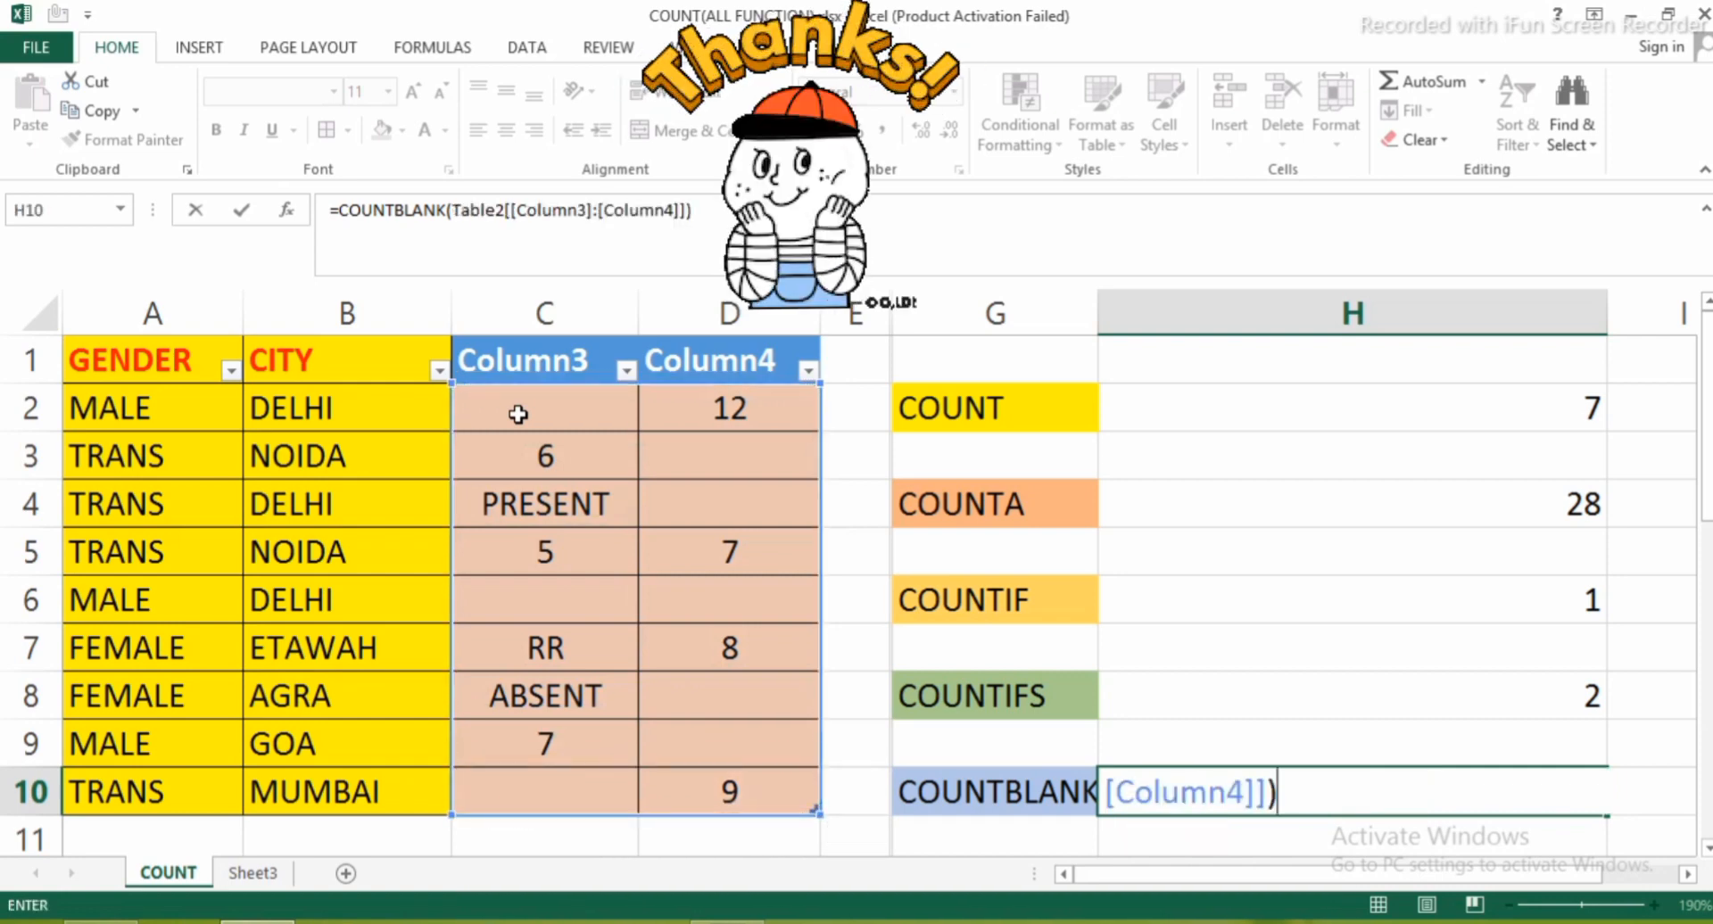
key("Return")
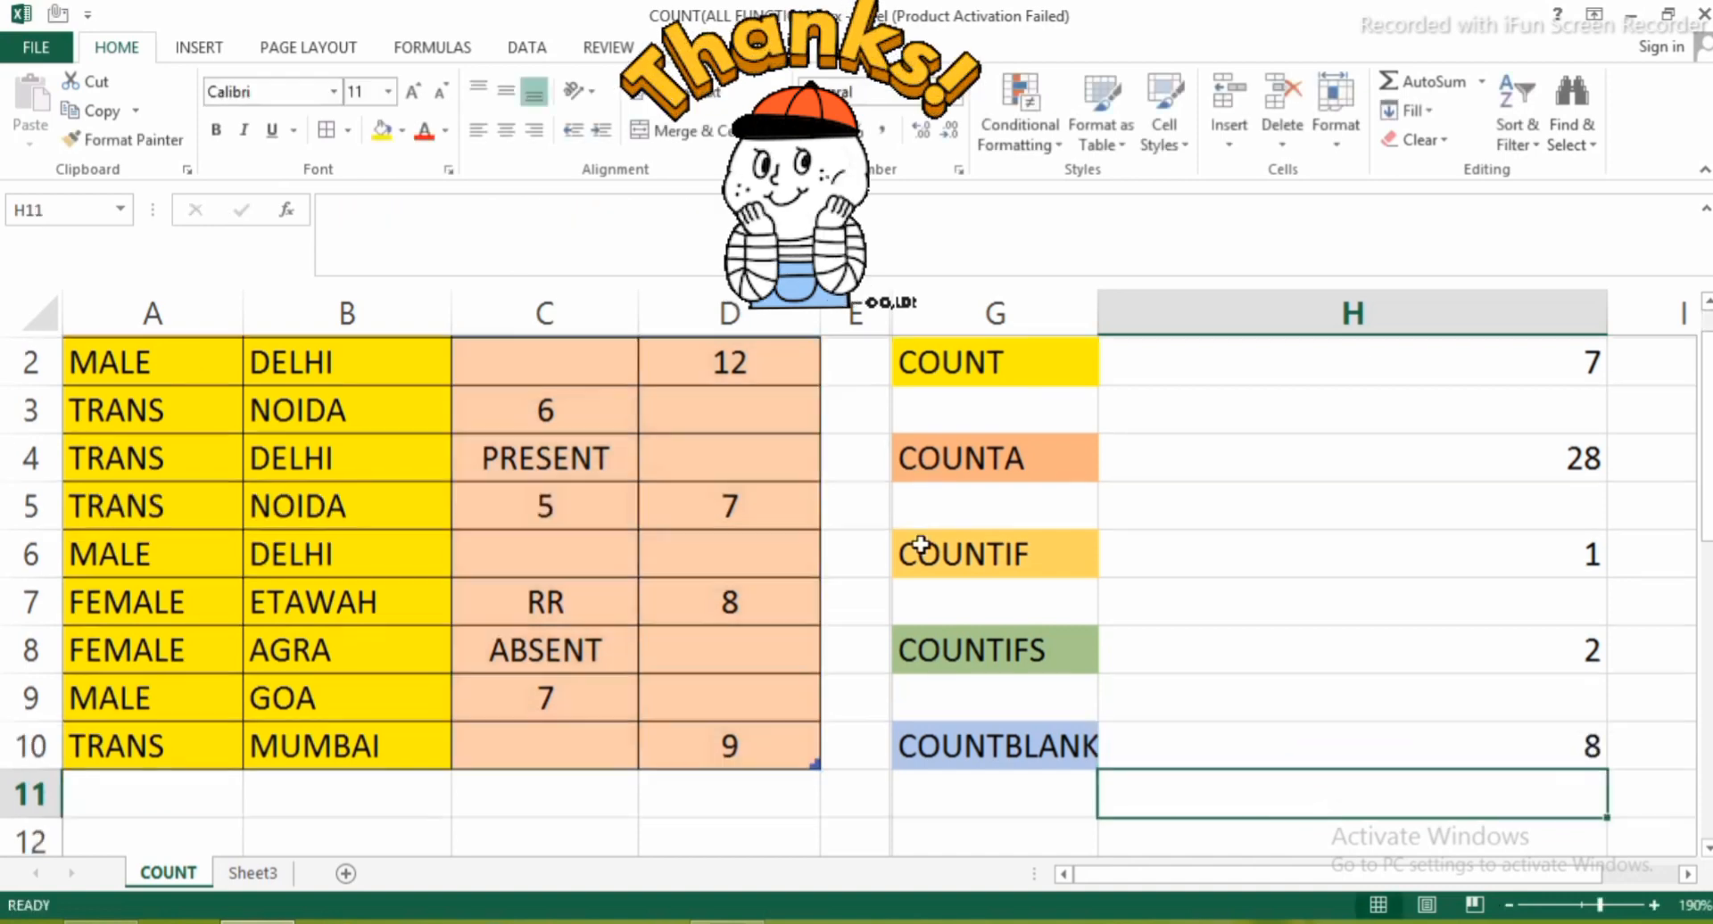
Highlight the Column3 and Column4 data from C2 to D10 to review the range used by COUNTBLANK
scroll(523, 404, "up", 1)
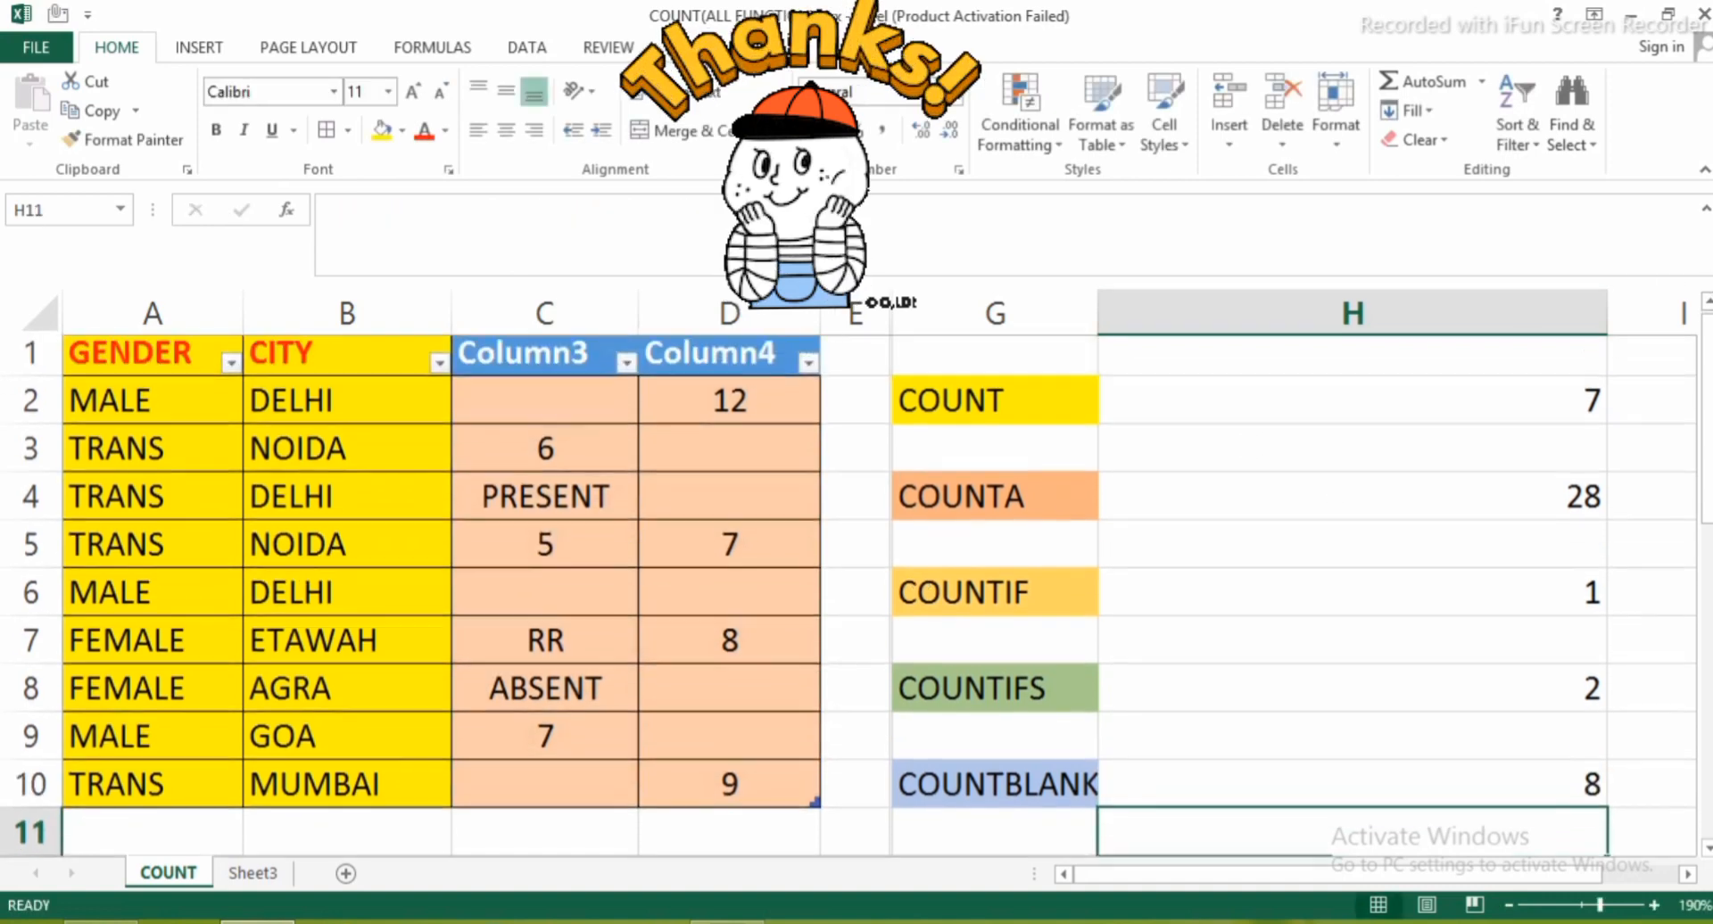
left_click(523, 404)
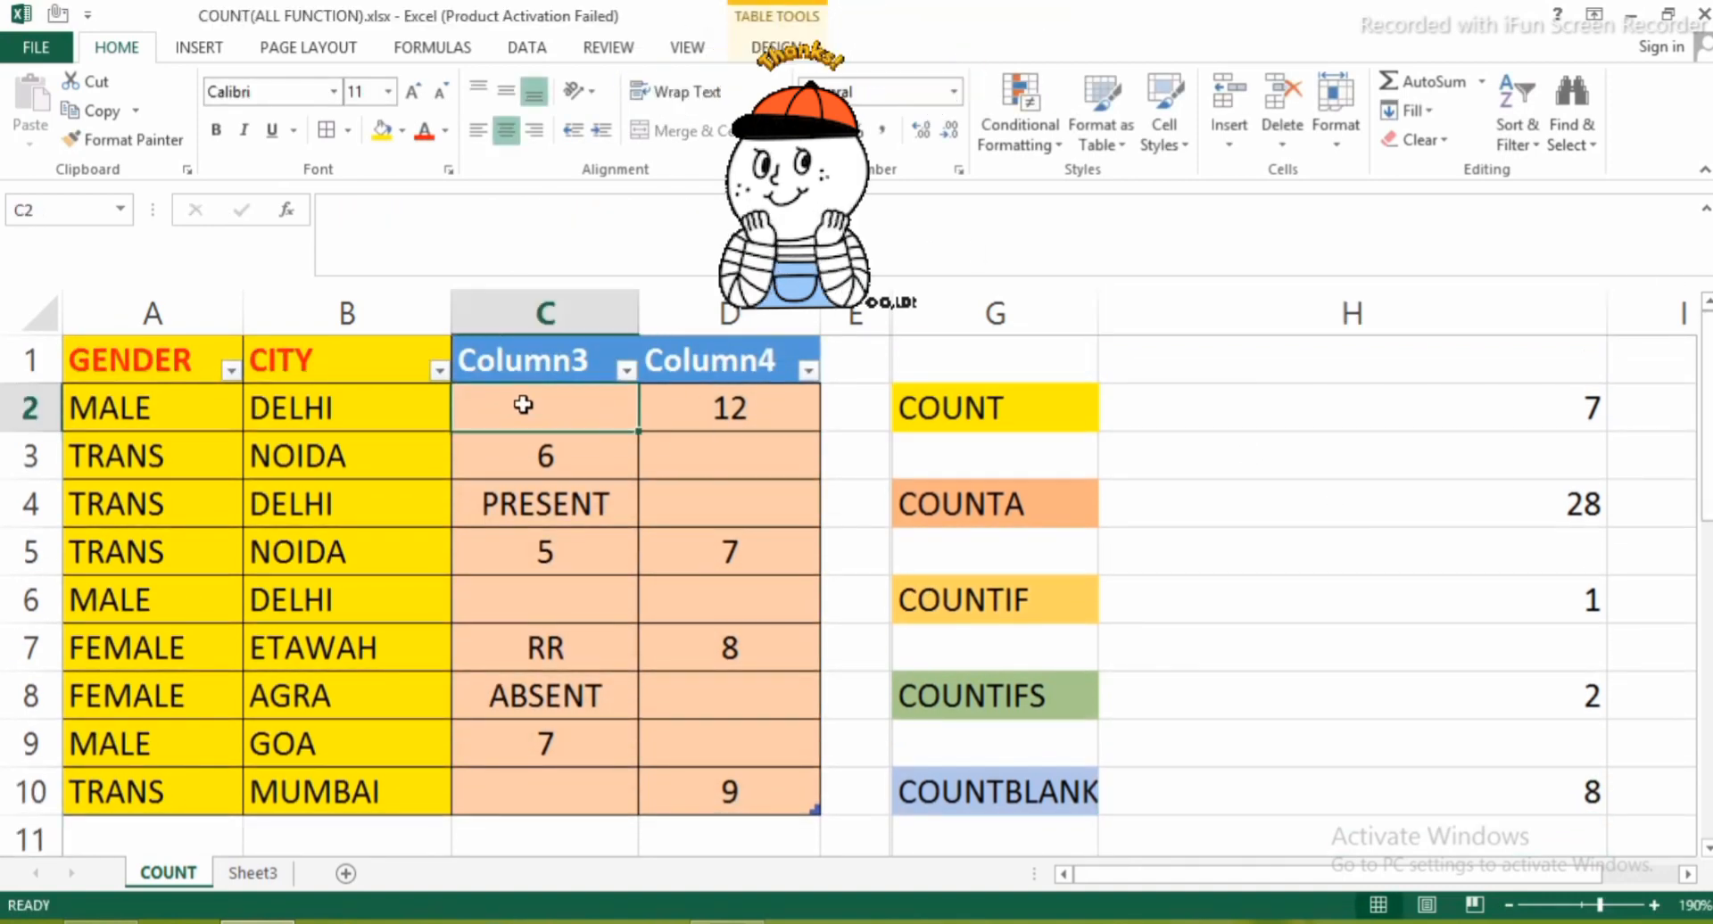
key("shift+Right")
key("shift+Down")
key("shift+Down")
key("shift+Down")
key("shift+Down")
key("shift+Down")
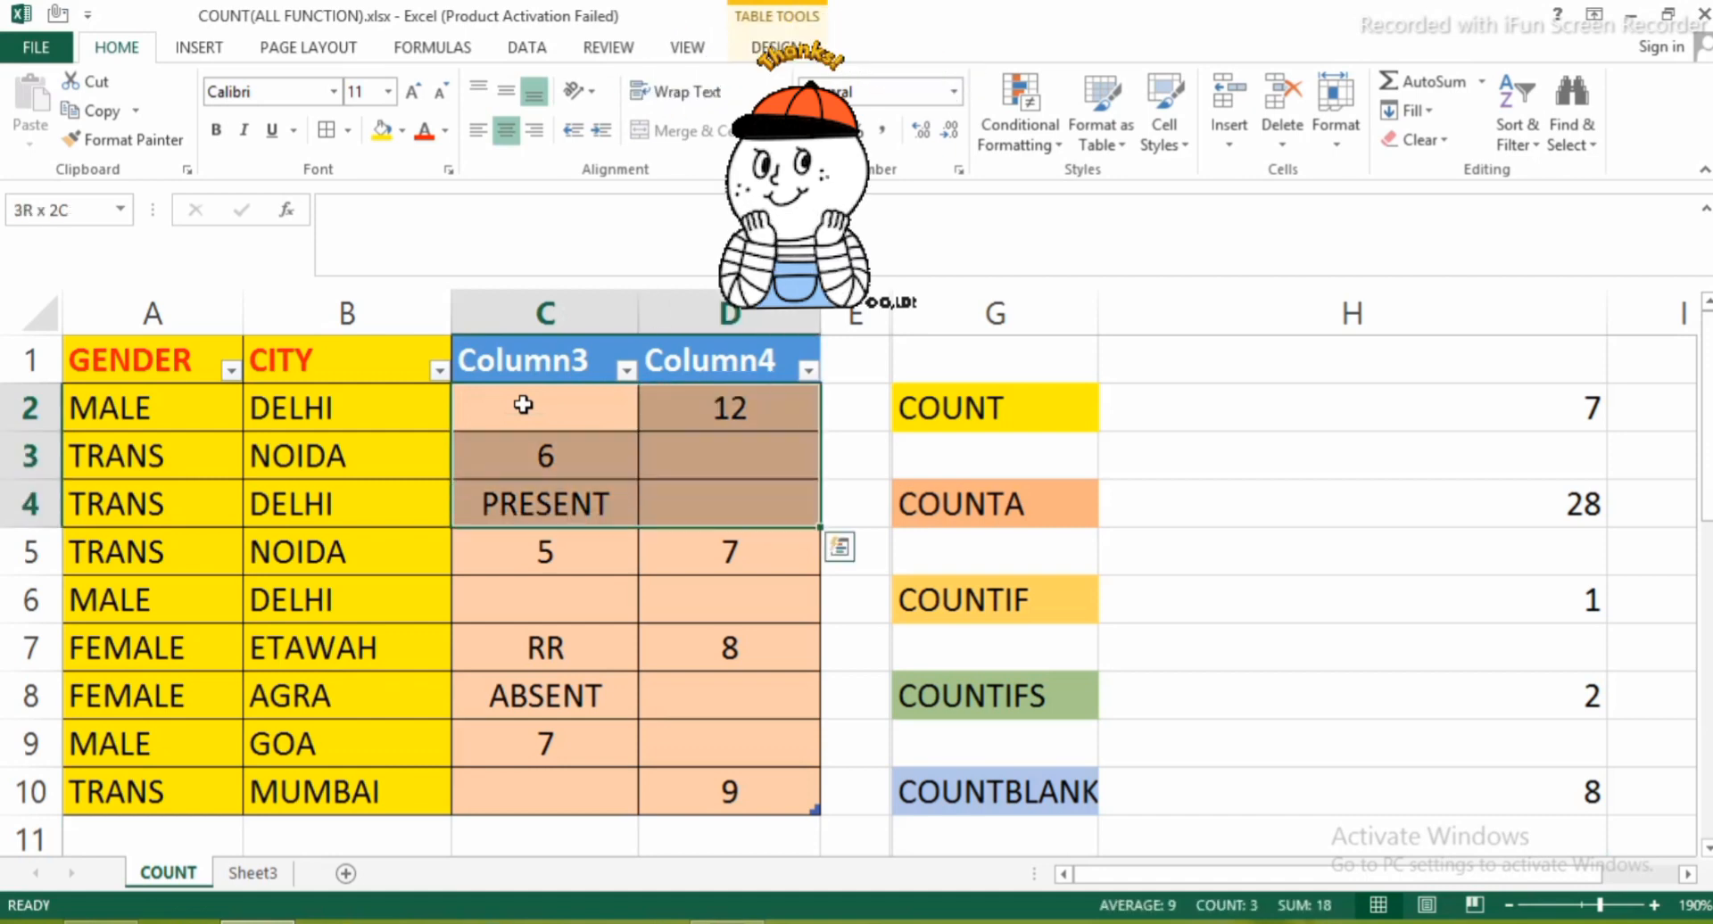
key("shift+Down")
key("shift+Down")
key("shift+Down")
Check the empty cells C2, D3, D4, C6 and D6 one by one against the COUNTBLANK result
left_click(523, 404)
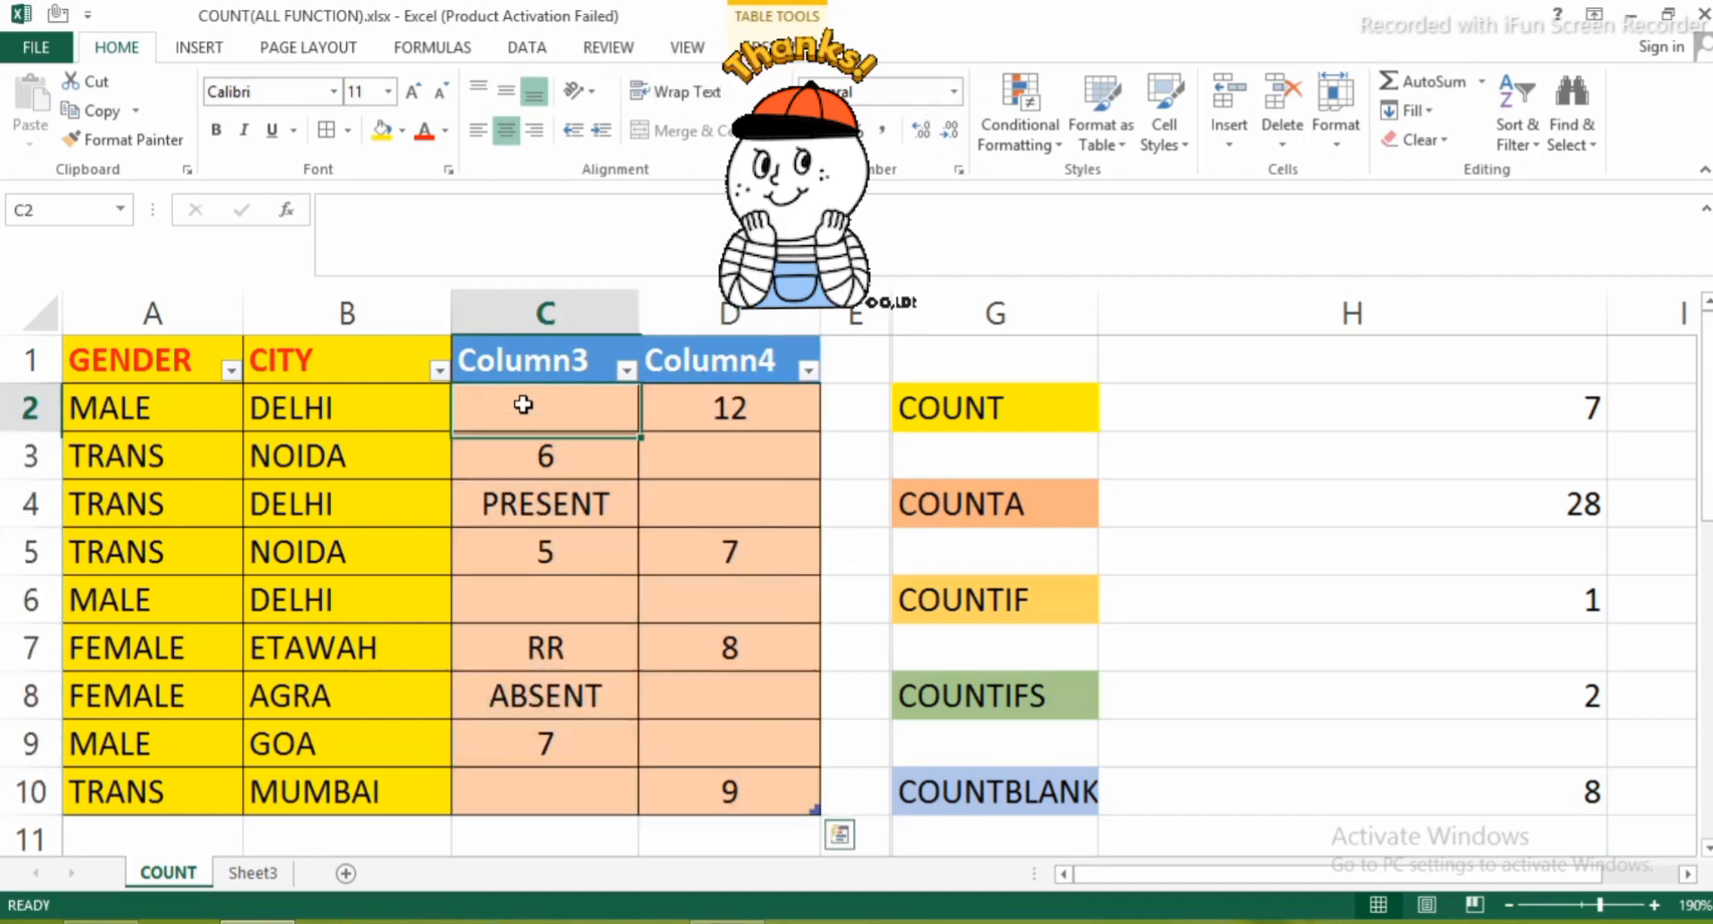
left_click(701, 460)
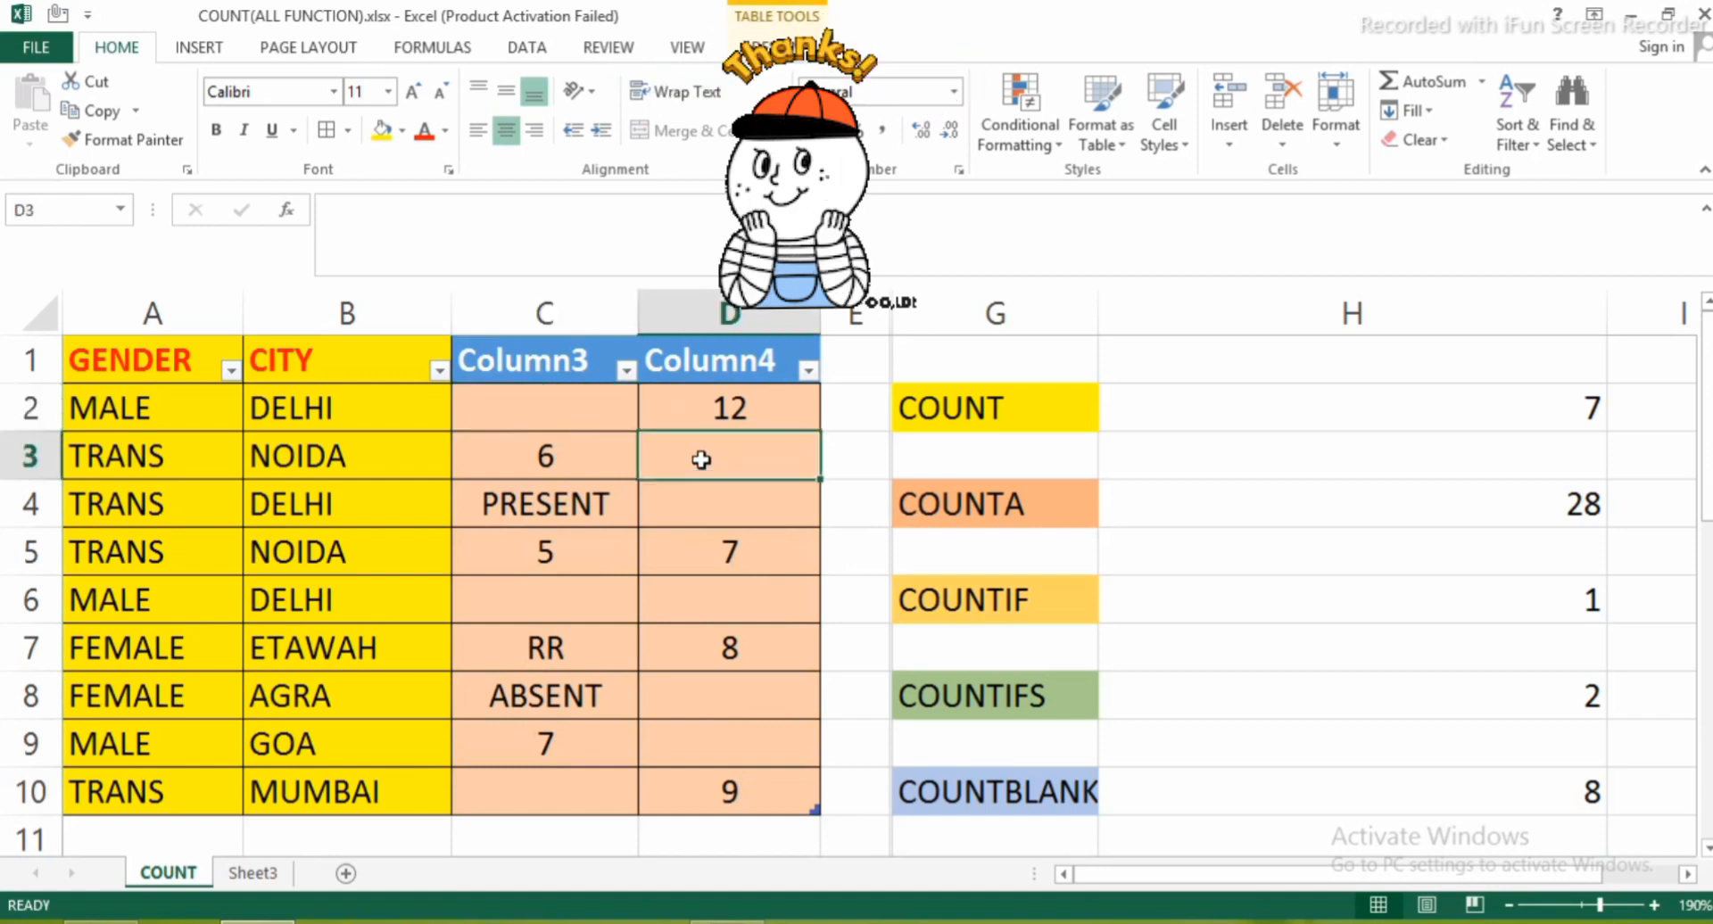
left_click(687, 509)
left_click(571, 603)
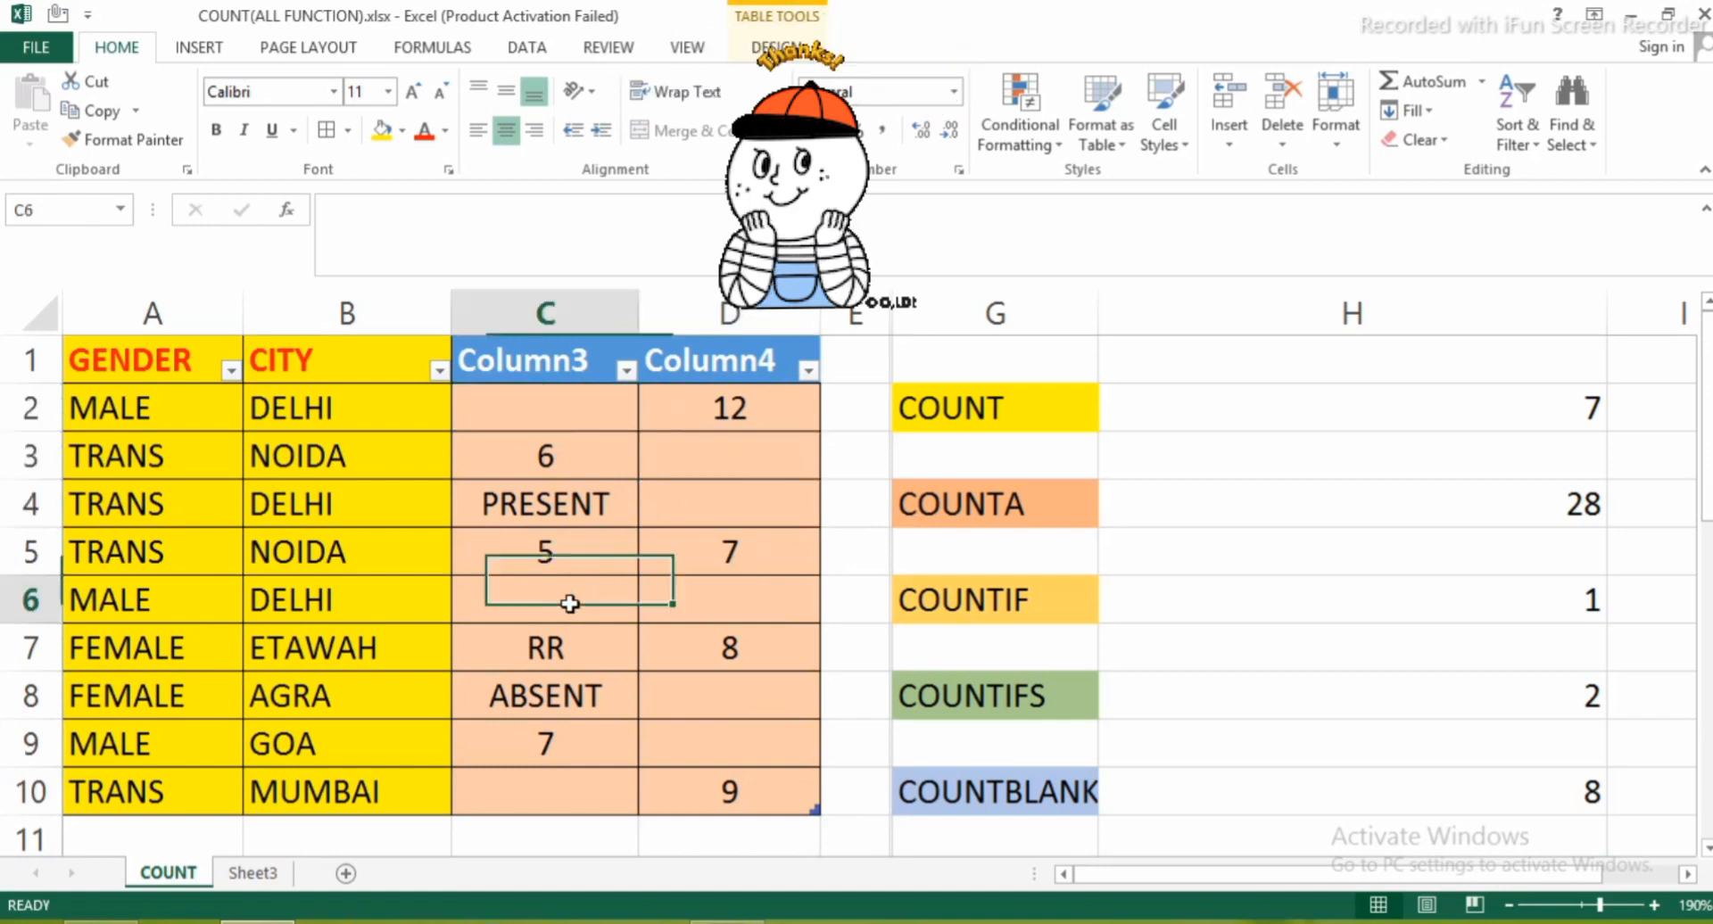
left_click(774, 598)
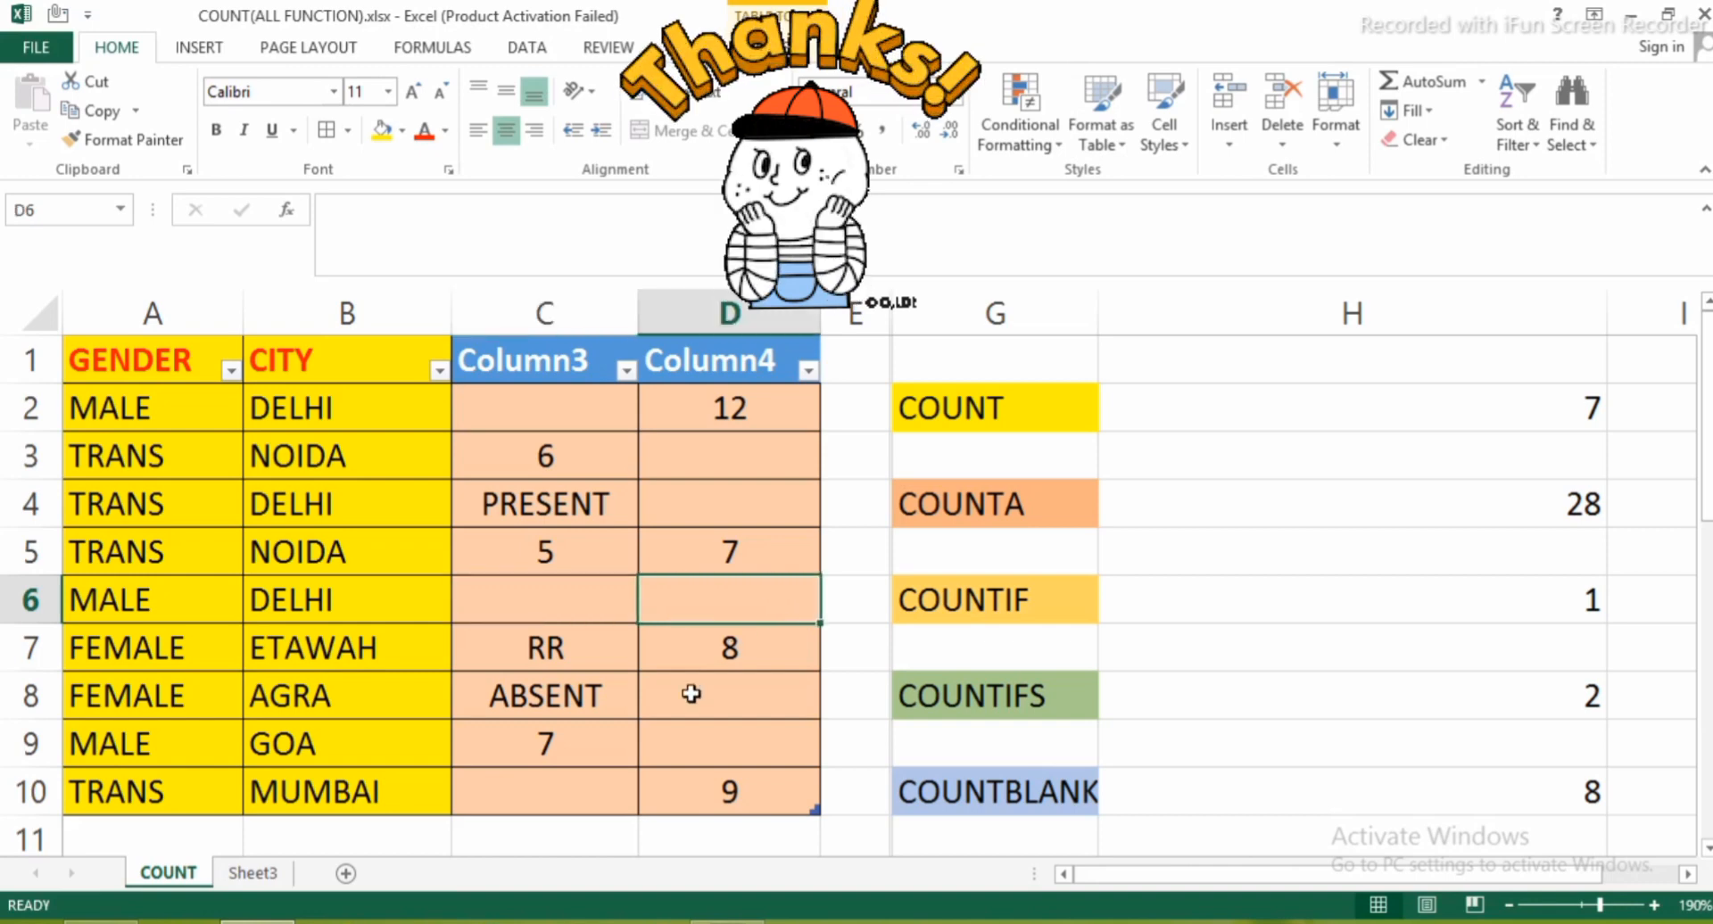